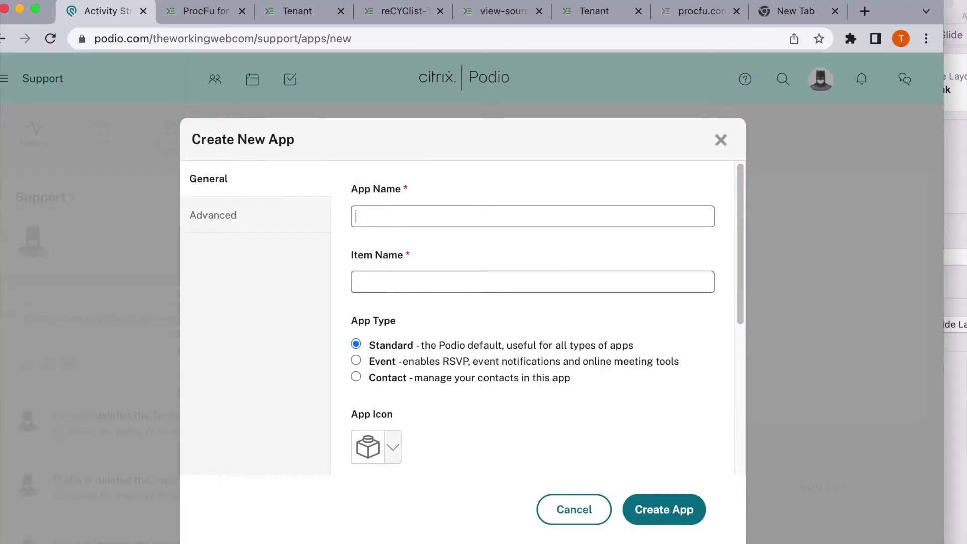
Create a Tenants app with the item name 'tenant'
type("Tenants")
key("Tab")
type("tenant")
key("Return")
Add three text fields labelled Name, Unit# and Password, and save the Tenants template
left_click(145, 237)
left_click_drag(116, 240, 322, 339)
left_click(393, 191)
type("Name")
left_click(312, 266)
double_click(433, 266)
type("Unit#")
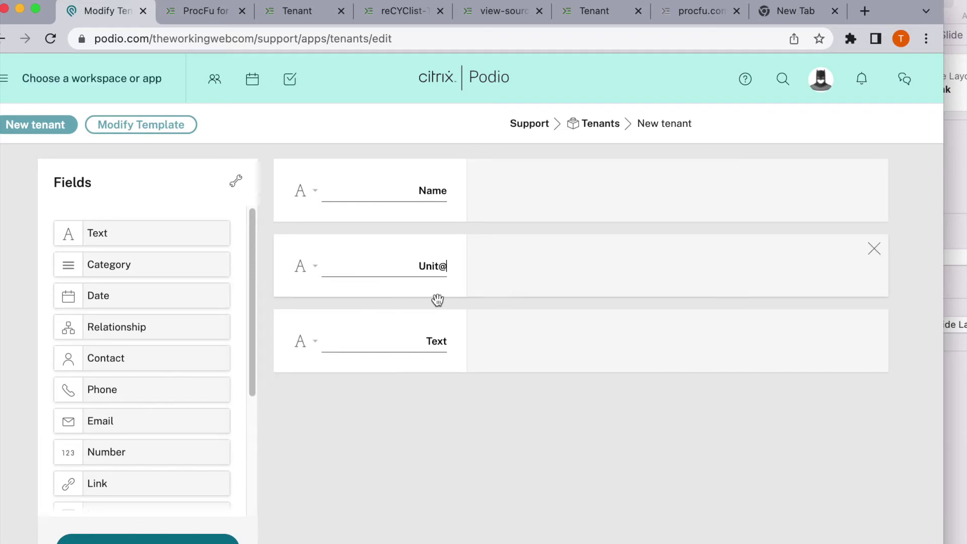
left_click(376, 353)
double_click(436, 341)
type("Password")
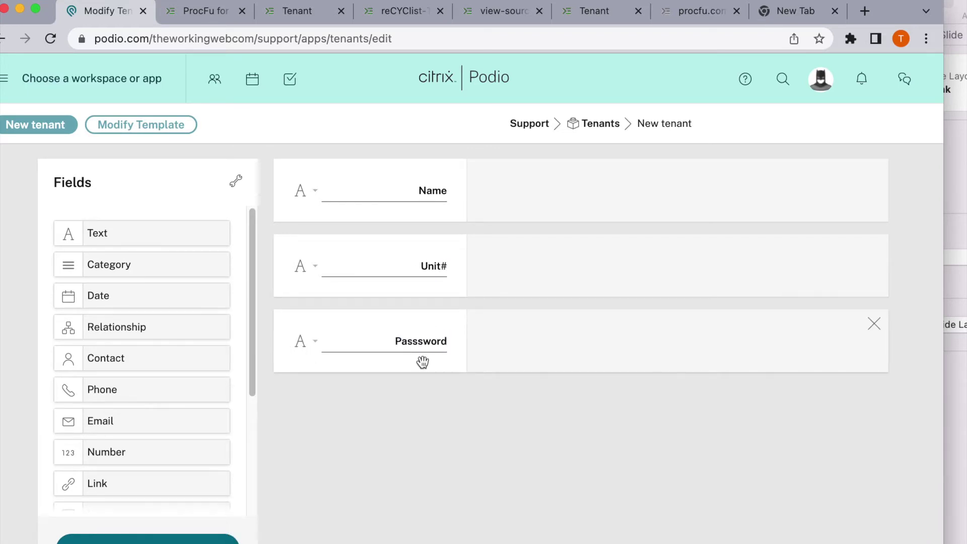
left_click(143, 537)
Start a custom app named Employees with the item name 'empoyee'
left_click(443, 126)
left_click(388, 250)
type("Employees")
key("Tab")
type("empoyee")
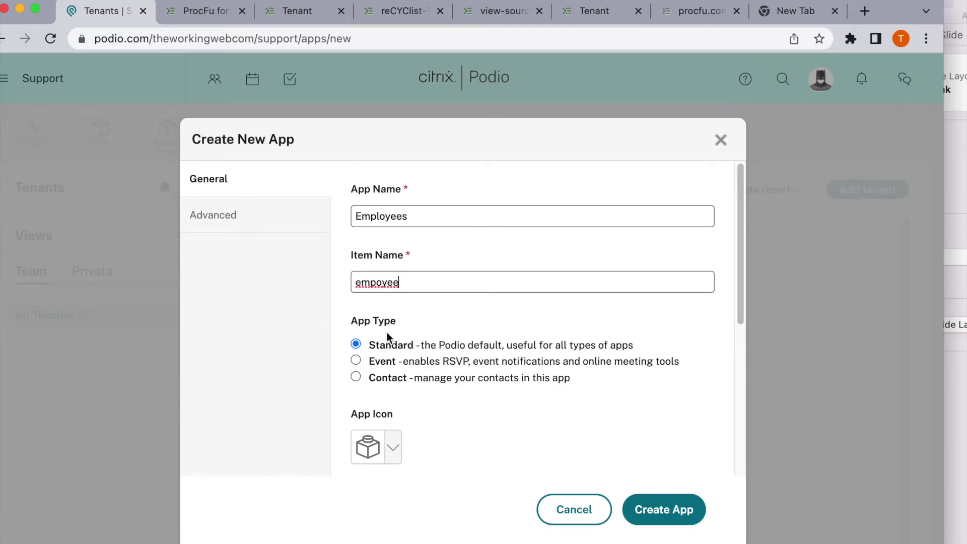
Create the Employees app and add two text fields and a category field
left_click(664, 509)
left_click(192, 234)
left_click(192, 234)
left_click_drag(192, 265, 322, 398)
Label the text fields Name and Password and delete the extra text field
left_click(434, 191)
type("Name")
key("Tab")
type("Password")
key("Tab")
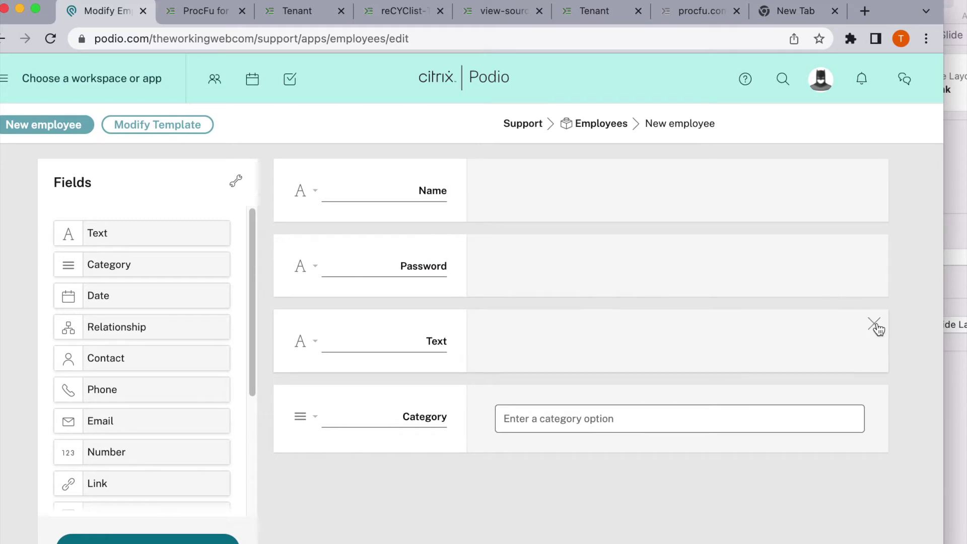
left_click(870, 326)
Name the category field Role with Supervisor and Technician options, then save the template
double_click(416, 342)
type("Role")
key("Tab")
type("Supervisor")
key("Return")
type("Technician")
key("Return")
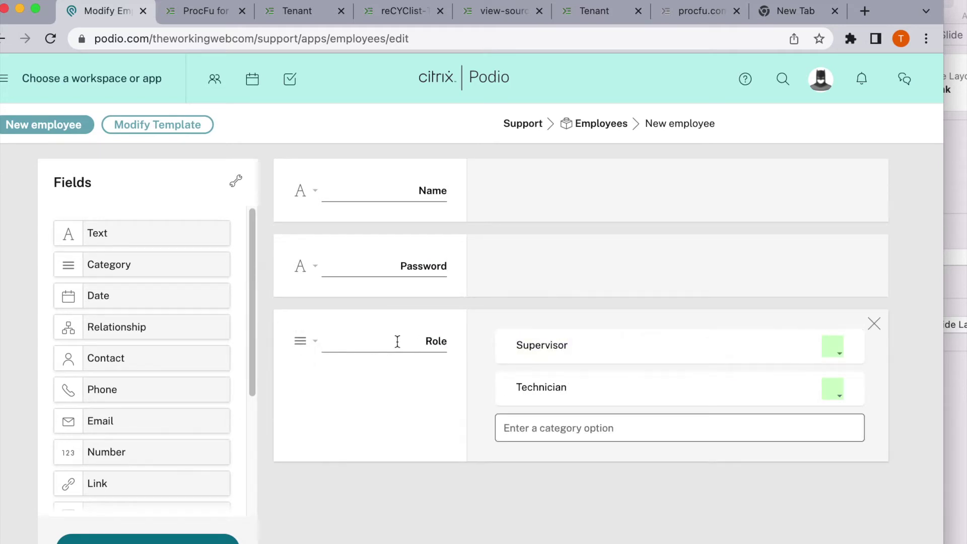
left_click(396, 340)
left_click(337, 519)
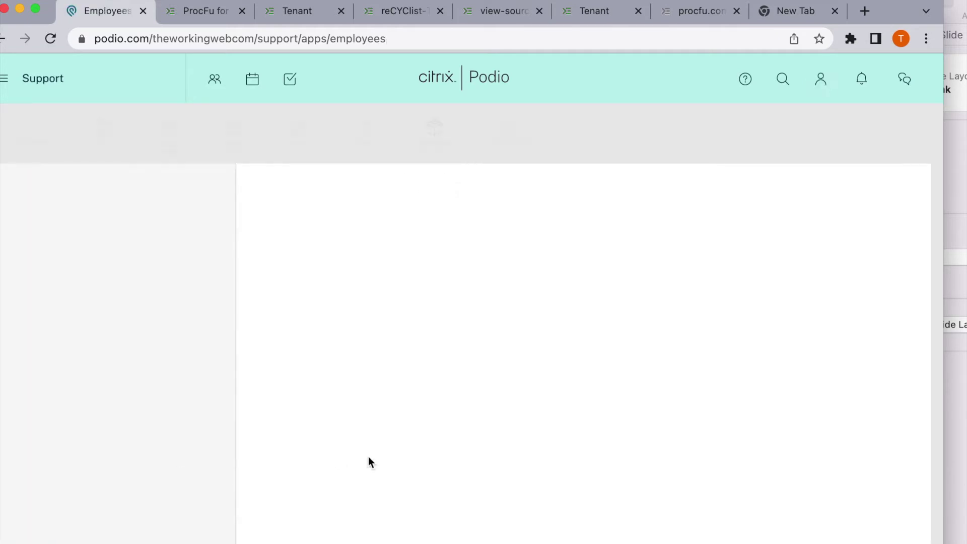
left_click(507, 136)
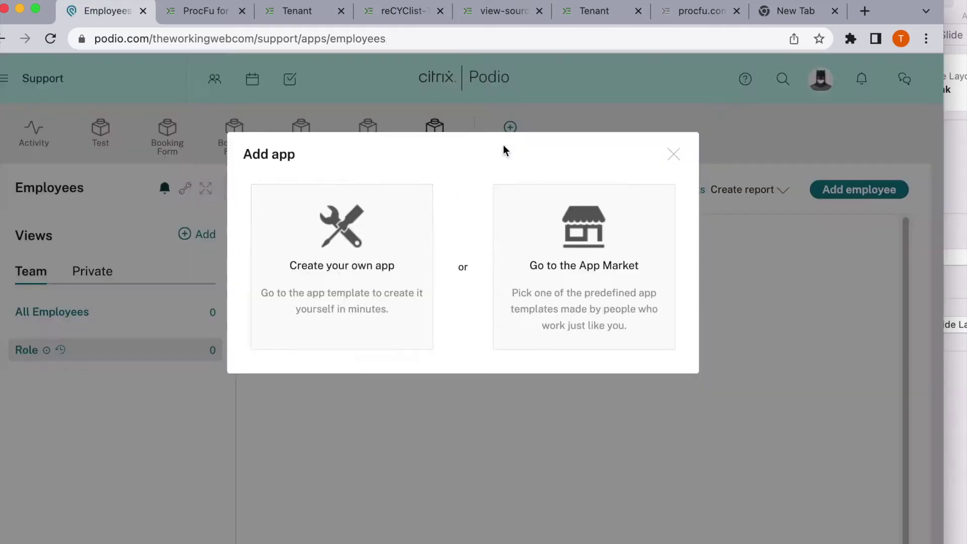
Create a custom app 'Maintenance Requests' with the item name 'mr'
left_click(432, 217)
type("Maintenance Re")
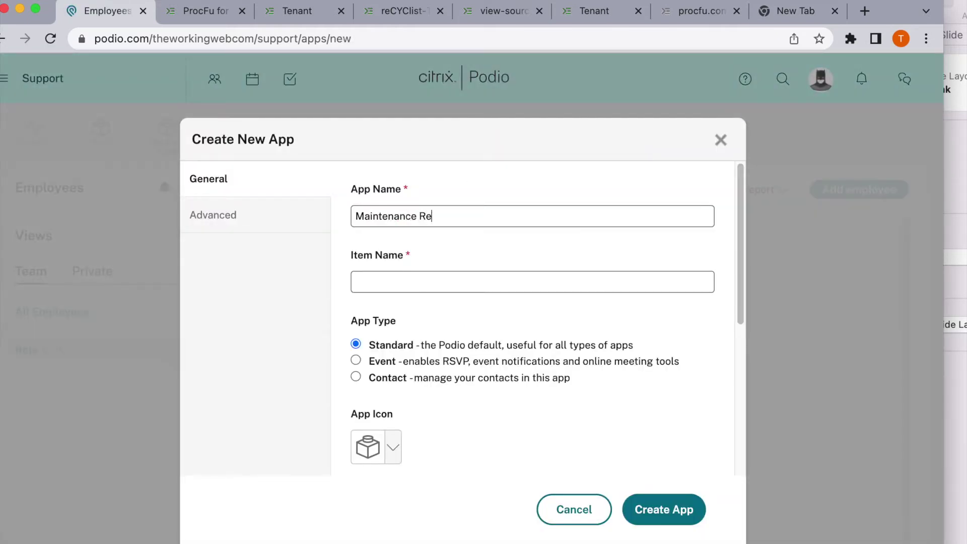
type("quests")
key("Tab")
type("mr")
left_click(664, 509)
Add a Description text field and a relationship field labelled Tenant
left_click(123, 237)
double_click(436, 266)
type("Description")
left_click(184, 328)
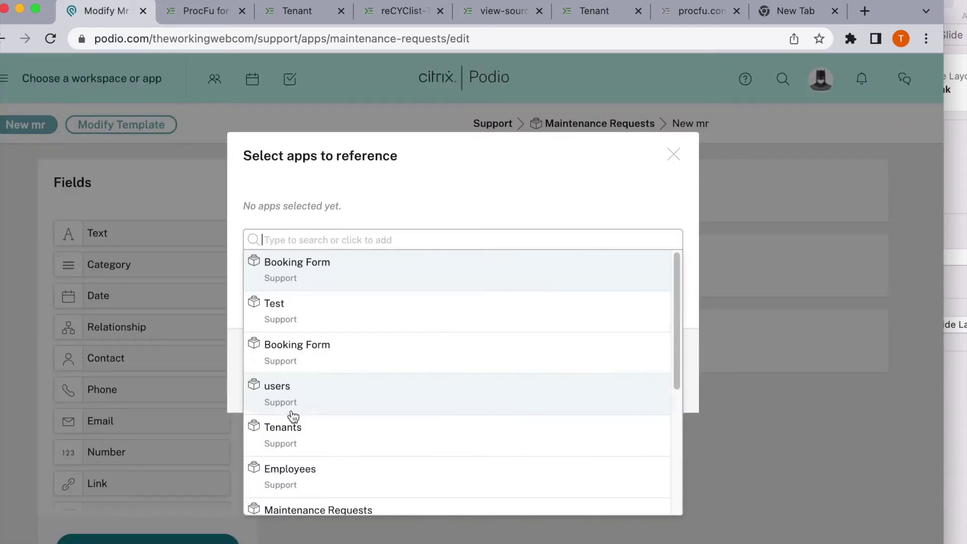
key("Escape")
double_click(418, 341)
type("Tenant")
key("Return")
Add an Employee relationship field linked to the Employees app
type("empl")
left_click(323, 264)
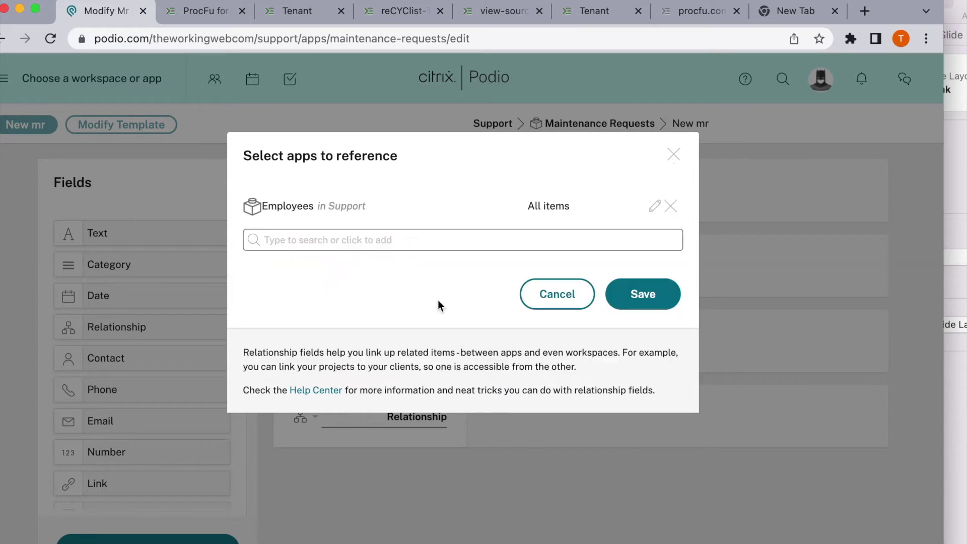
left_click(643, 294)
double_click(428, 416)
type("Employee")
Add a Status category with Assigned and Completed options and save the template
left_click_drag(108, 265, 298, 257)
type("Status")
left_click(542, 268)
type("Assigned")
key("Return")
type("Completed")
key("Return")
left_click(147, 539)
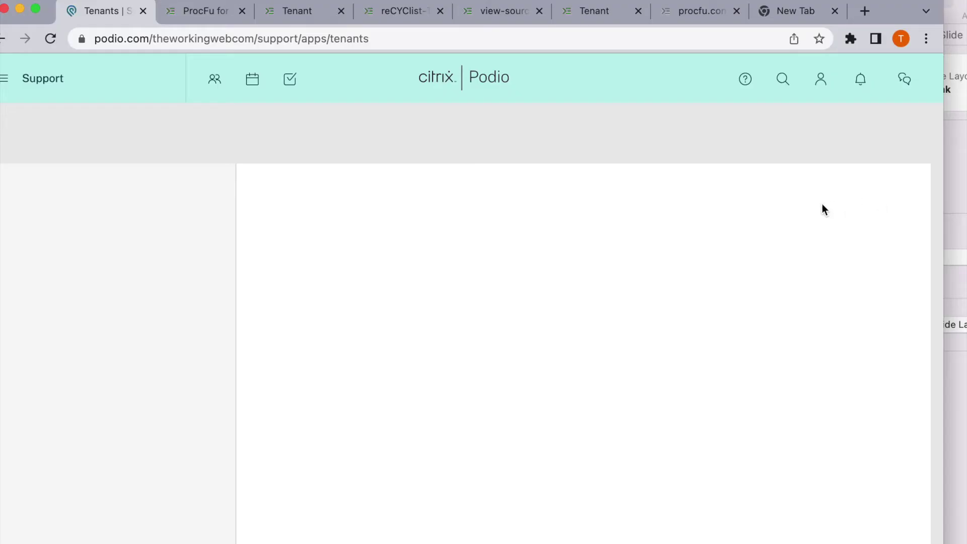
Add the first tenant's name with Unit# 1 and a password, and save it
type("John")
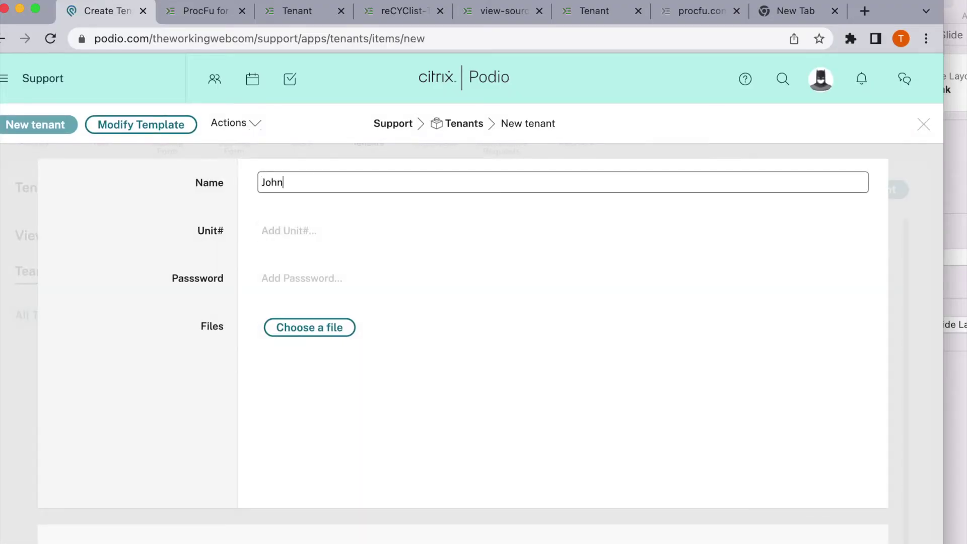
key("Tab")
type("1")
key("Tab")
type("password")
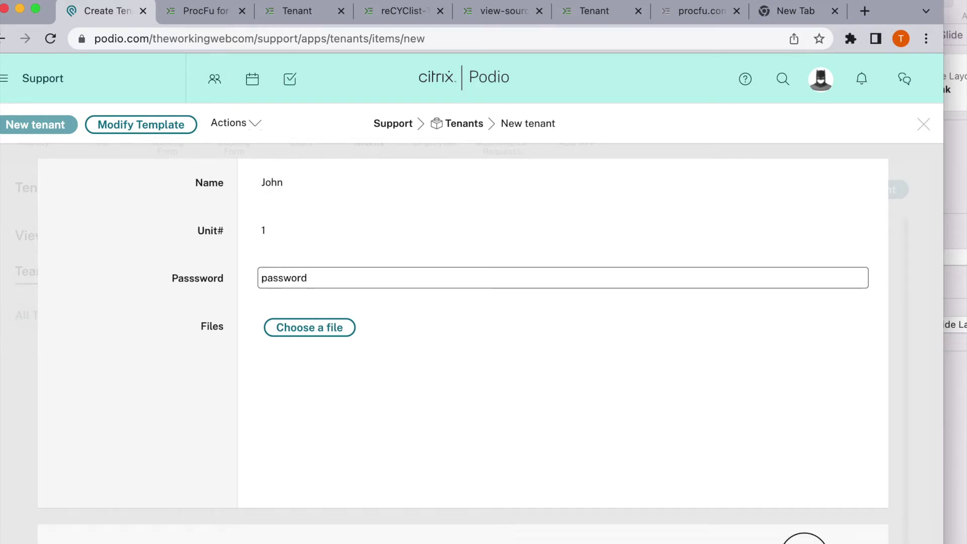
key("Return")
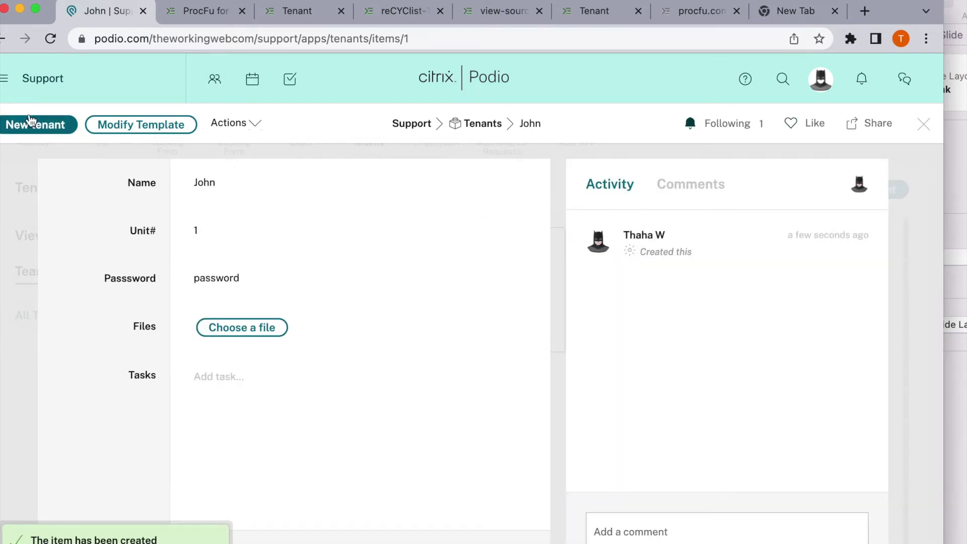
Add a second tenant with Unit# 2 and a password, then return to Support
type("Aldrick")
key("Tab")
type("2")
key("Tab")
type("password")
key("Return")
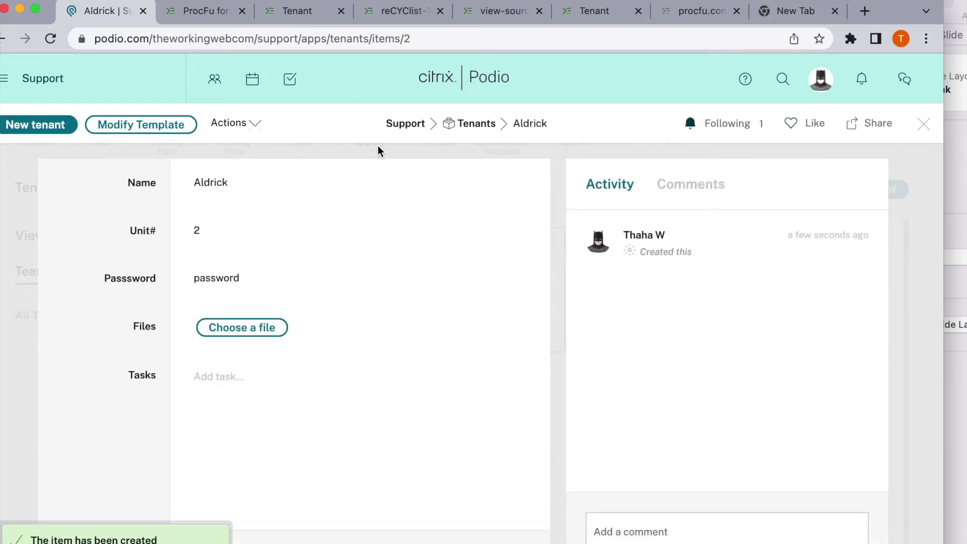
left_click(421, 132)
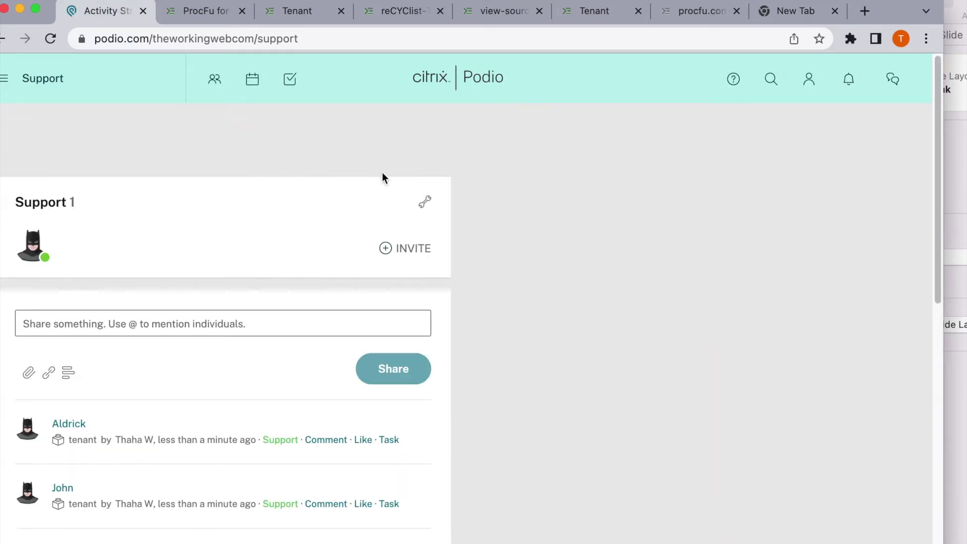
In Employees, add a supervisor employee with a password and the Supervisor role
left_click(440, 146)
left_click(856, 187)
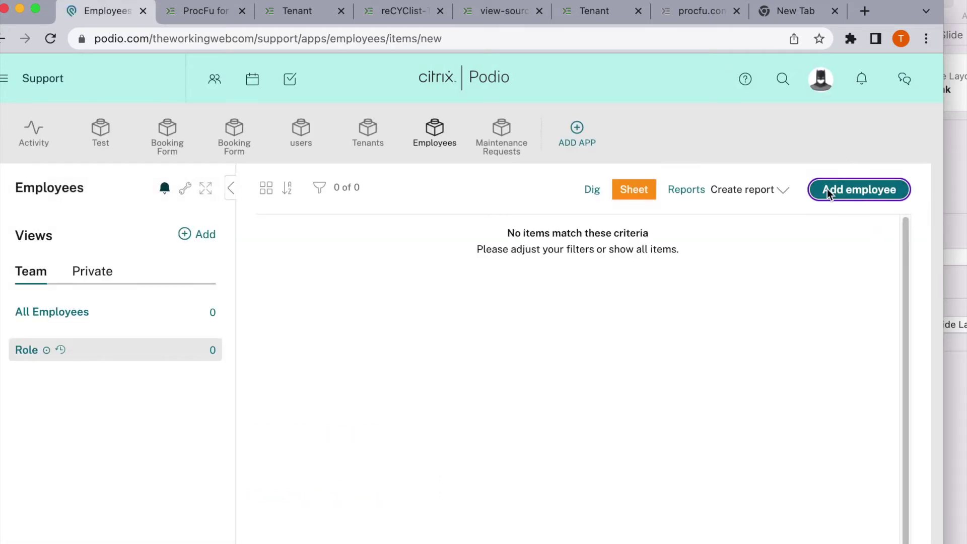
left_click(317, 185)
type("Su")
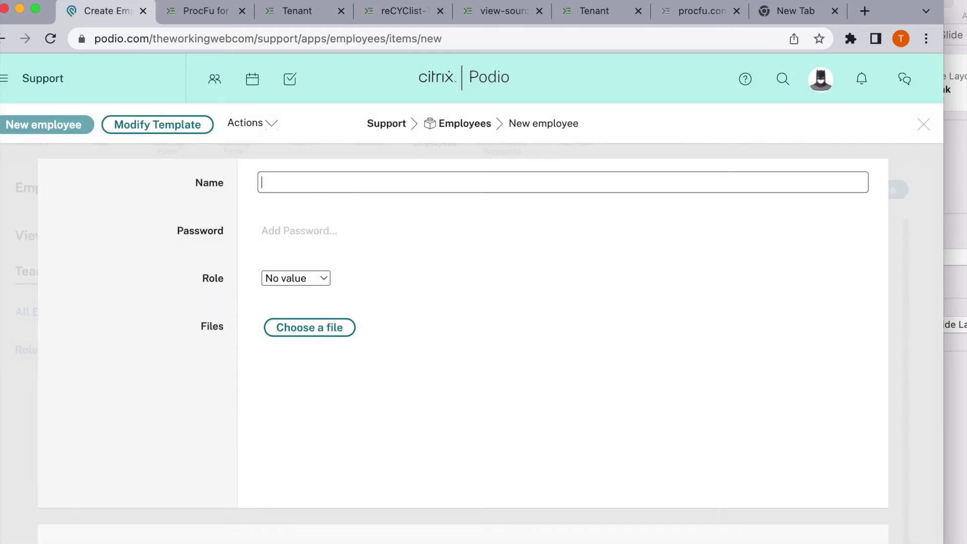
type("upervisor")
left_click(315, 214)
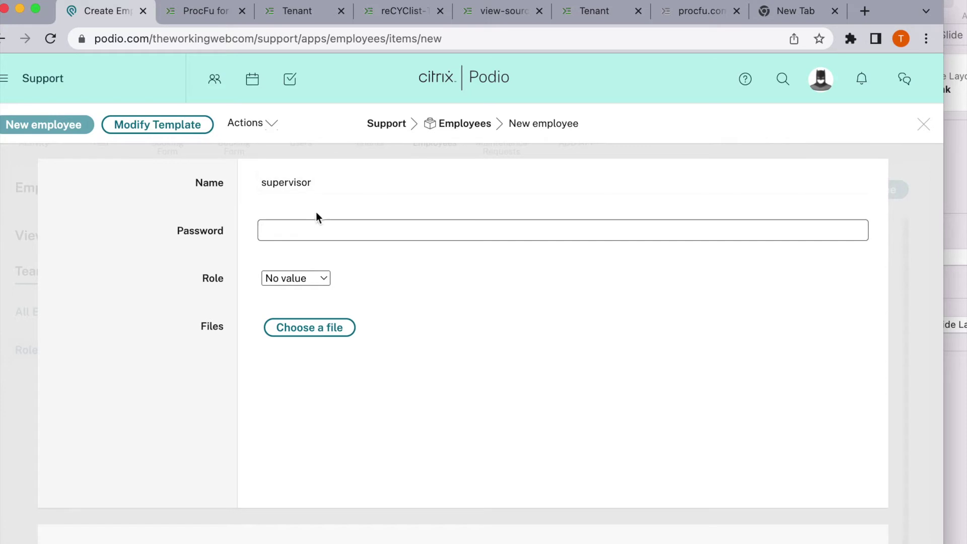
type("password")
left_click(296, 279)
left_click(304, 297)
key("Return")
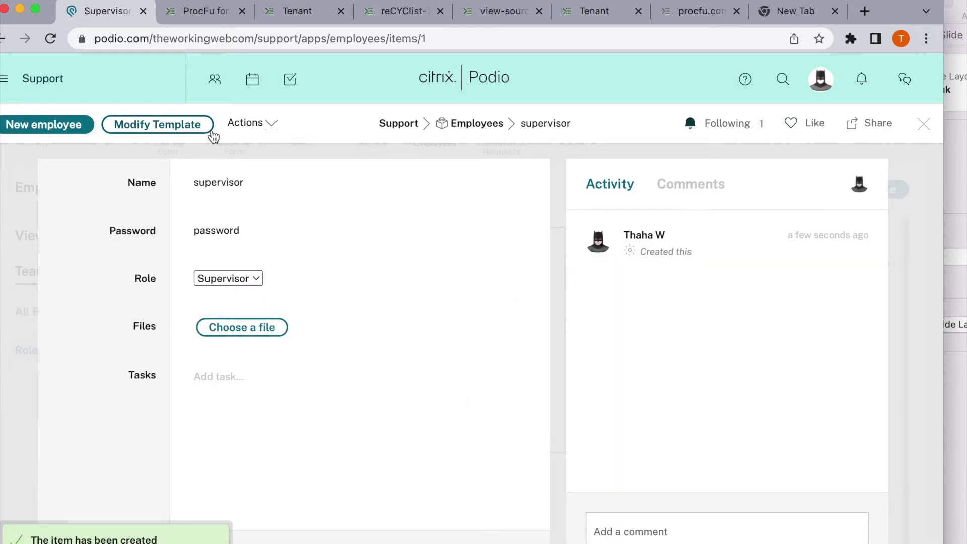
Add a Plumber employee with a password and the Technician role
left_click(44, 125)
type("Plumber")
left_click(300, 236)
type("password")
left_click(296, 278)
left_click(298, 312)
key("Return")
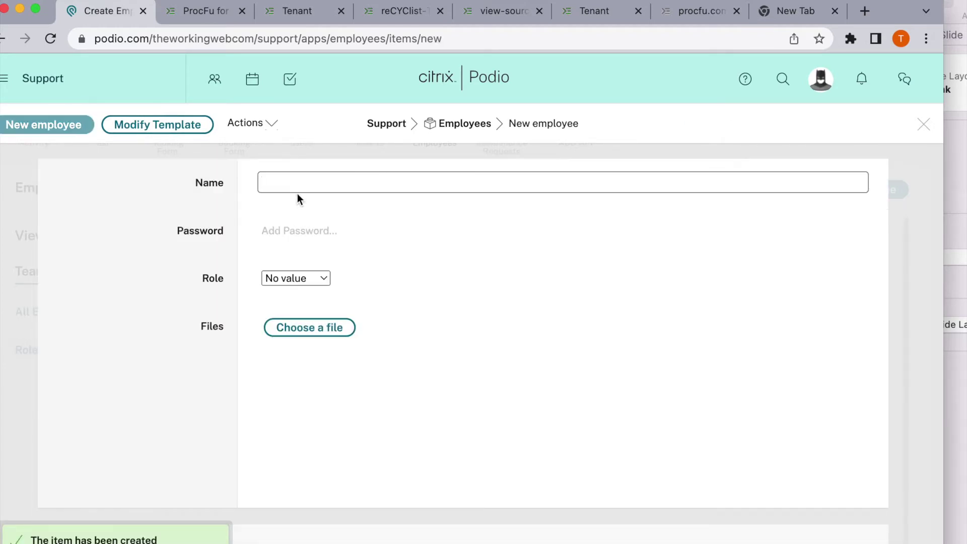
Add an Electrician employee with a password and the Technician role, then close the item
type("Electrician")
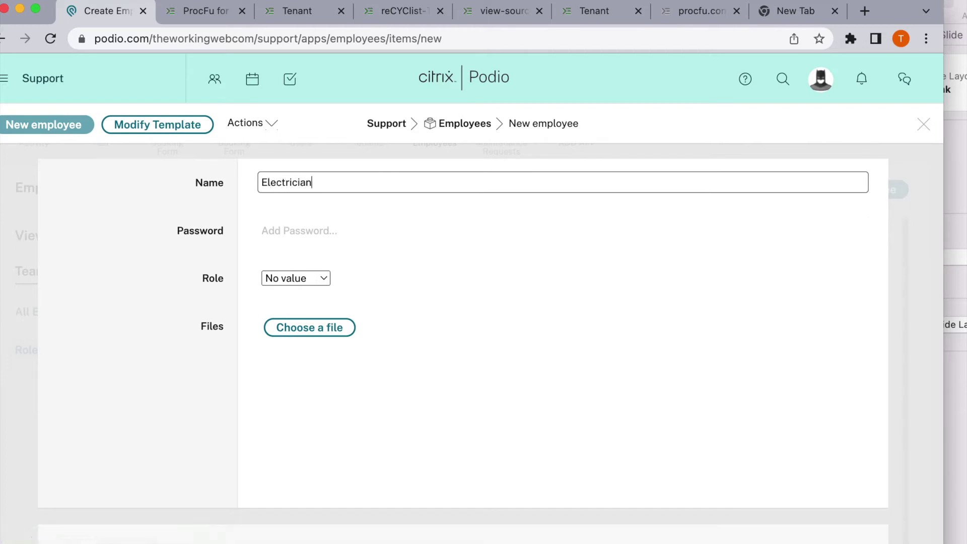
key("Tab")
type("password")
left_click(309, 276)
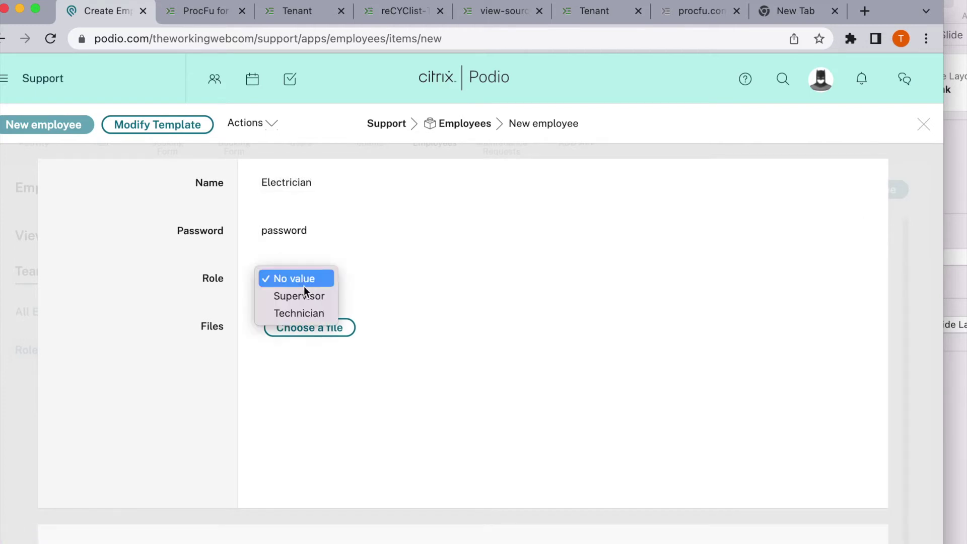
left_click(312, 314)
key("Return")
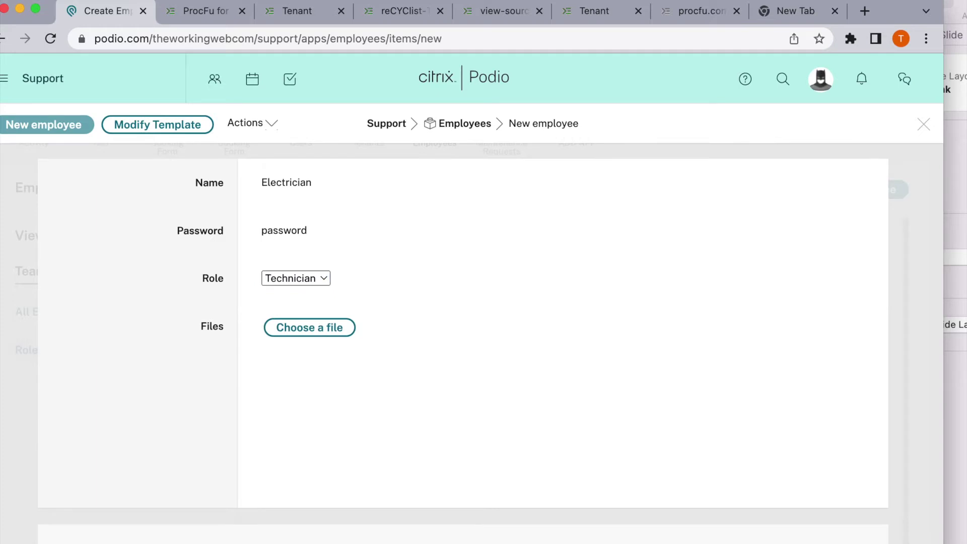
left_click(19, 236)
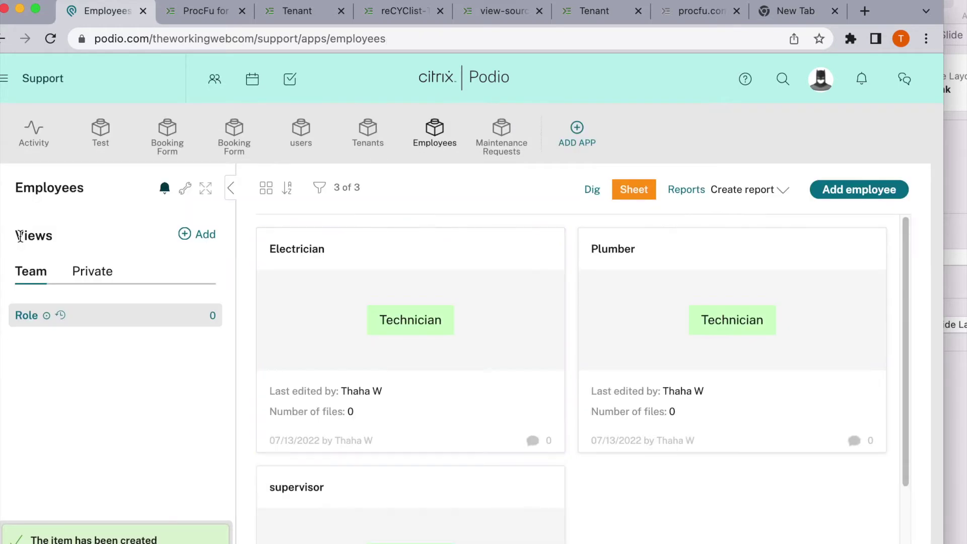
Open the Maintenance Requests app and switch its list to a different layout
left_click(502, 129)
left_click(268, 201)
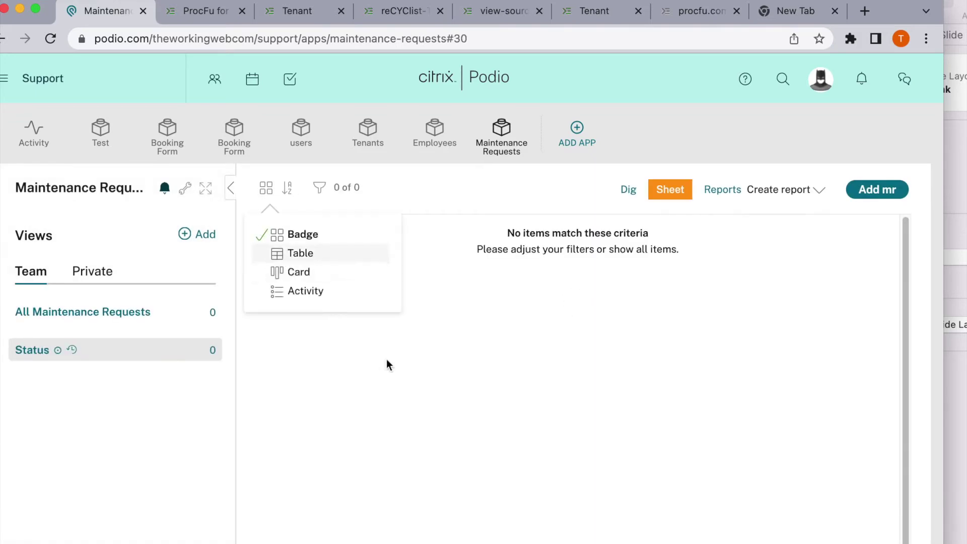
left_click(287, 272)
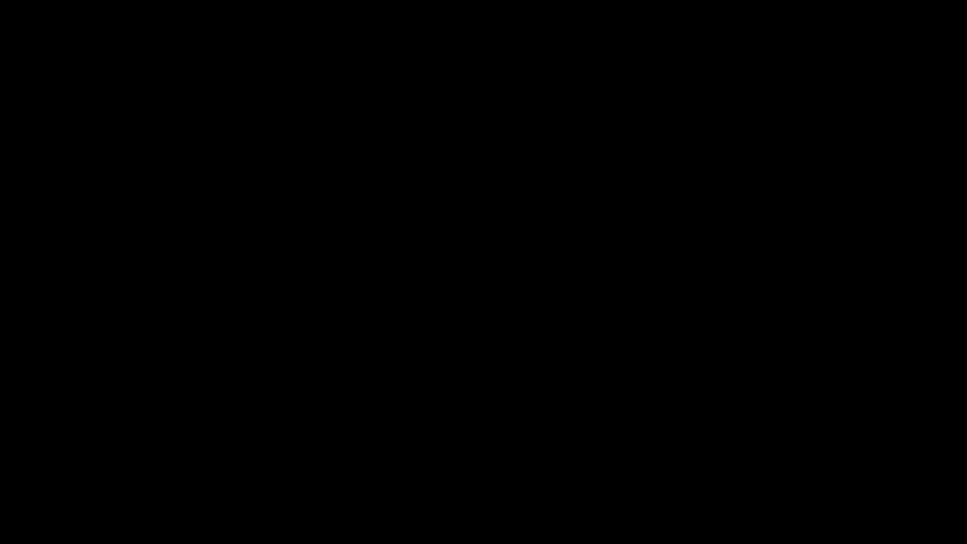
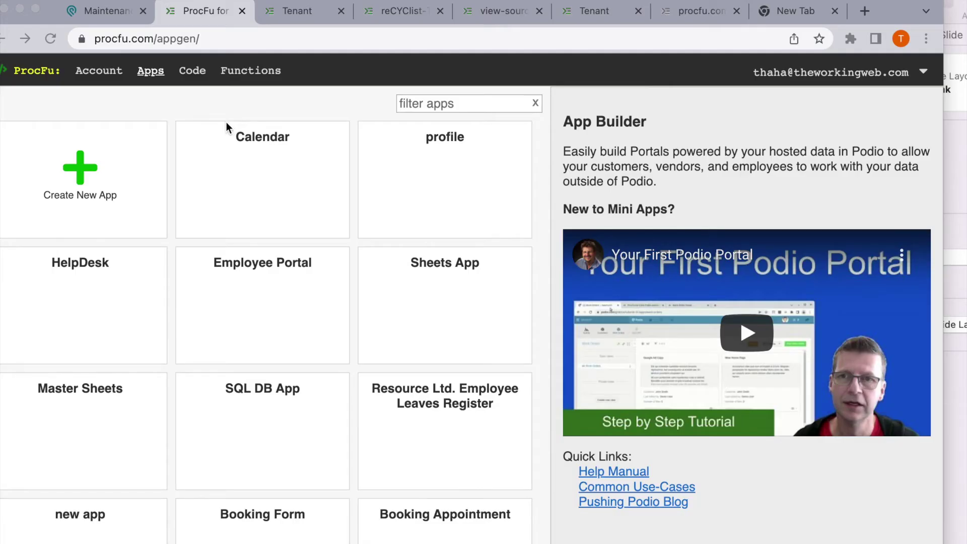
Create a new mini app and change its App Name from 'new app' to 'Tenant MR'
left_click(86, 180)
left_click(97, 190)
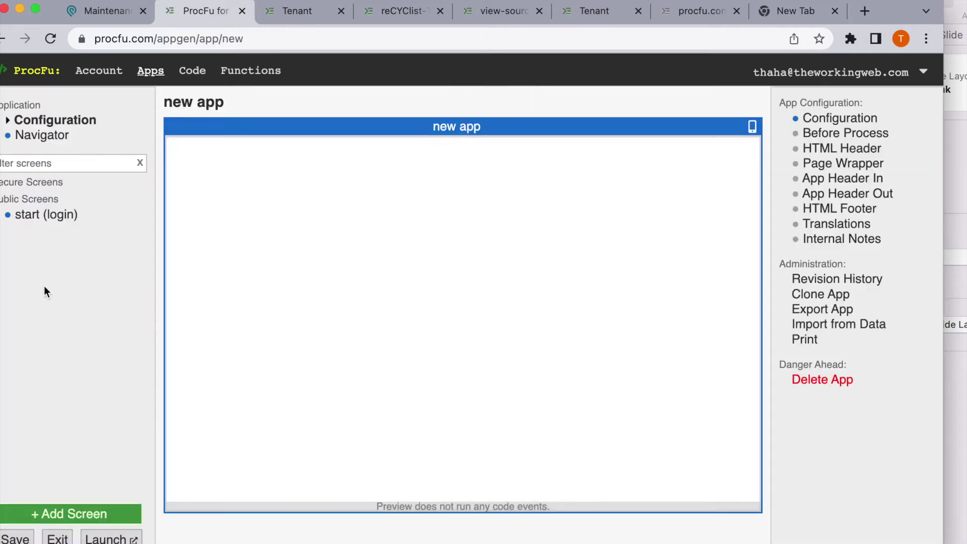
left_click(841, 118)
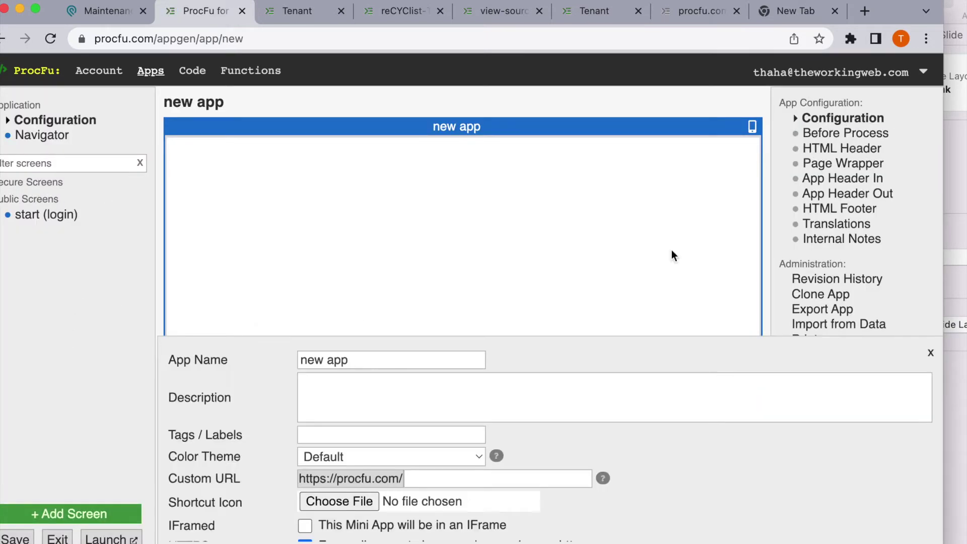
double_click(373, 365)
key("super+a")
type("Tenant MR")
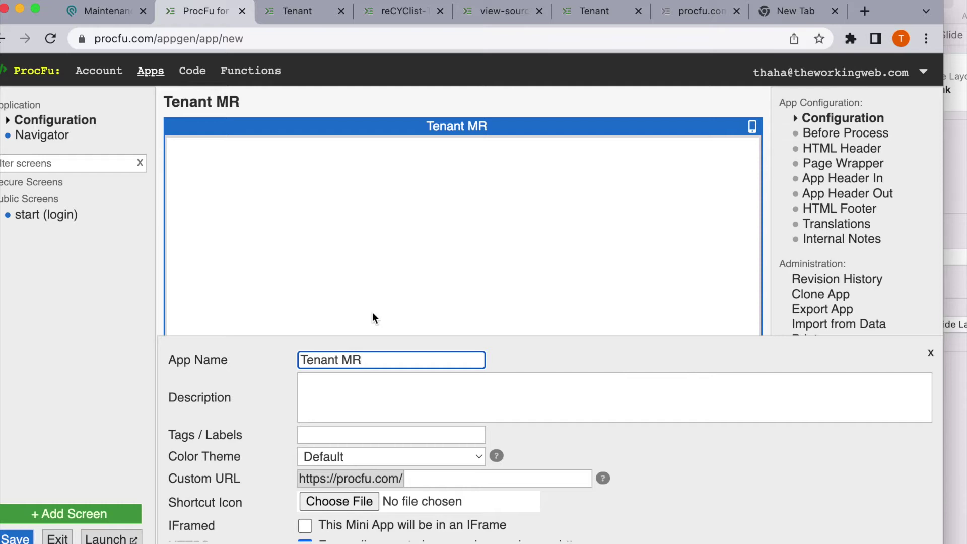
left_click(598, 351)
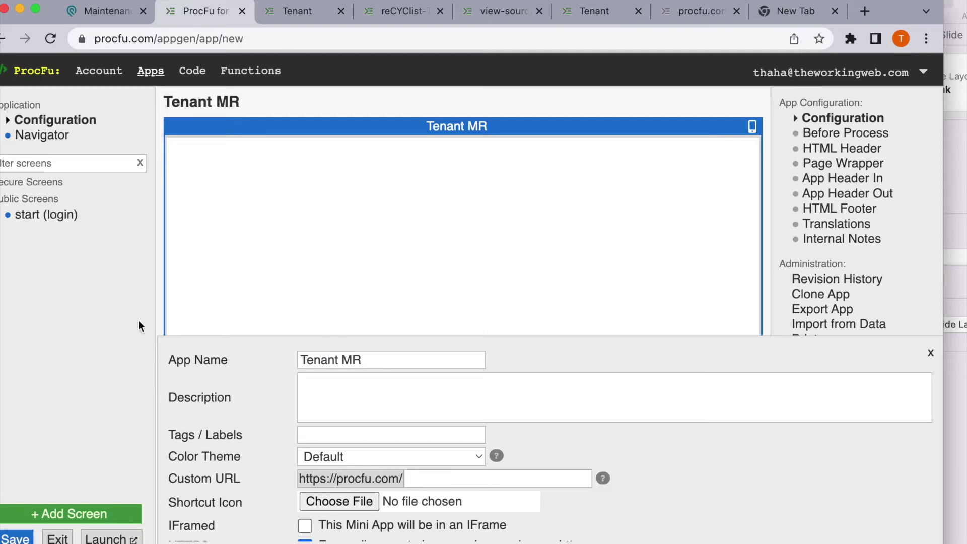
Add a Data Detail Record screen named create_mr
left_click(76, 513)
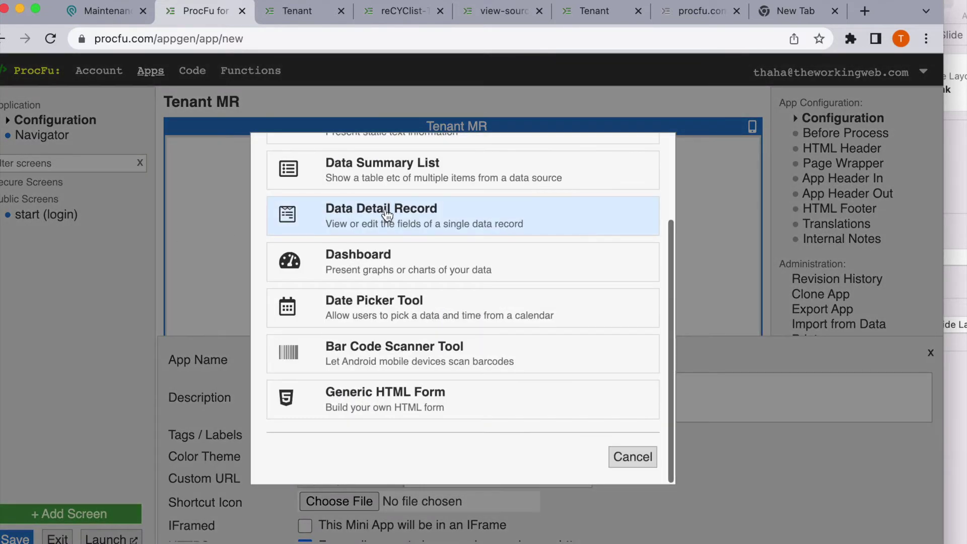
scroll(379, 282, "up", 3)
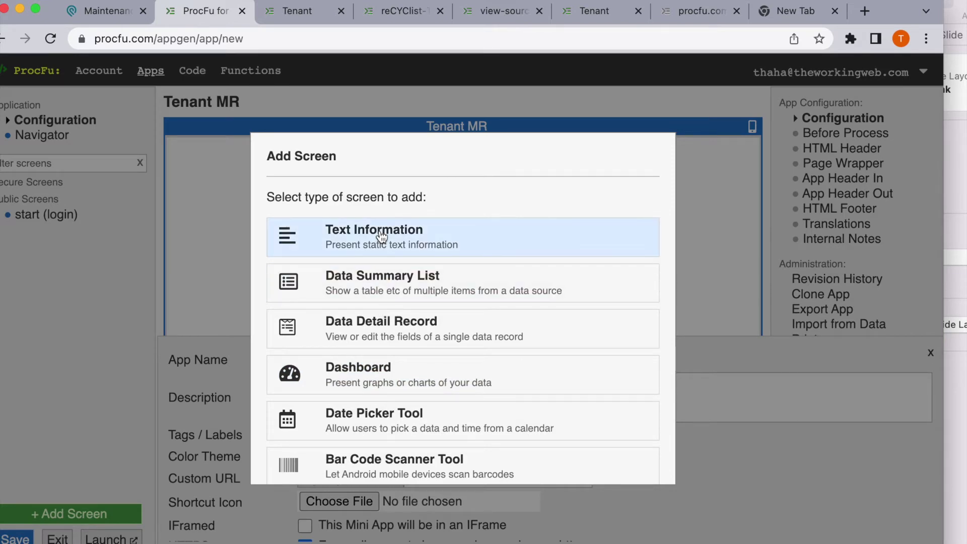
left_click(373, 336)
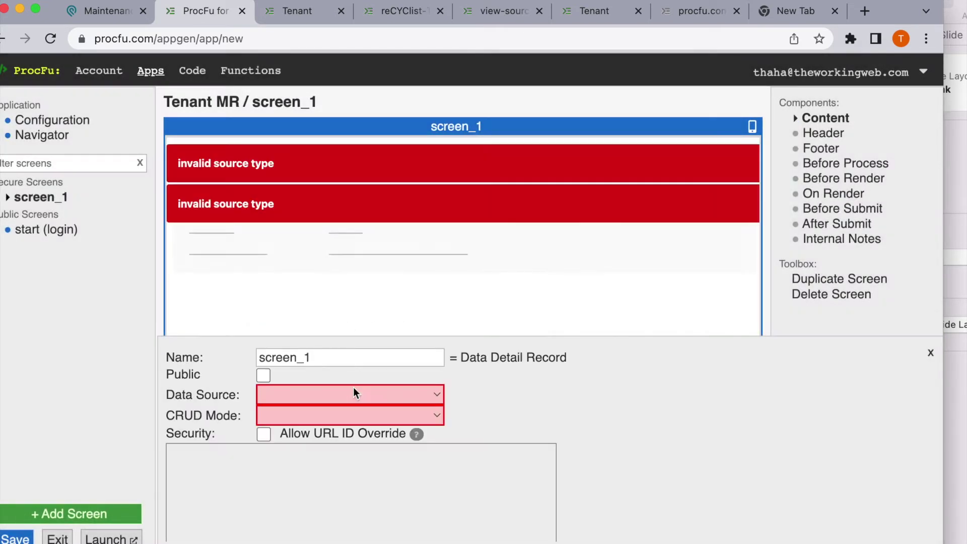
double_click(321, 359)
type("c")
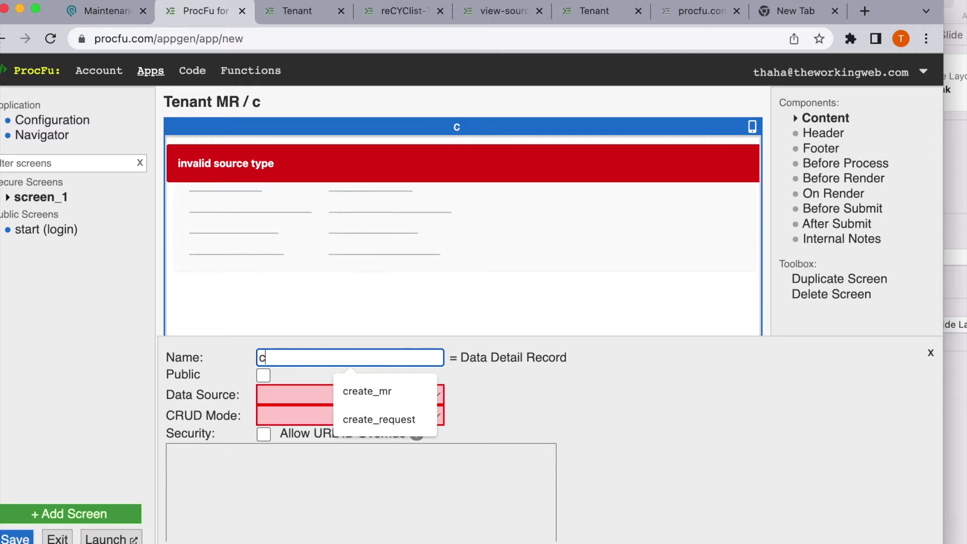
type("reate_mr")
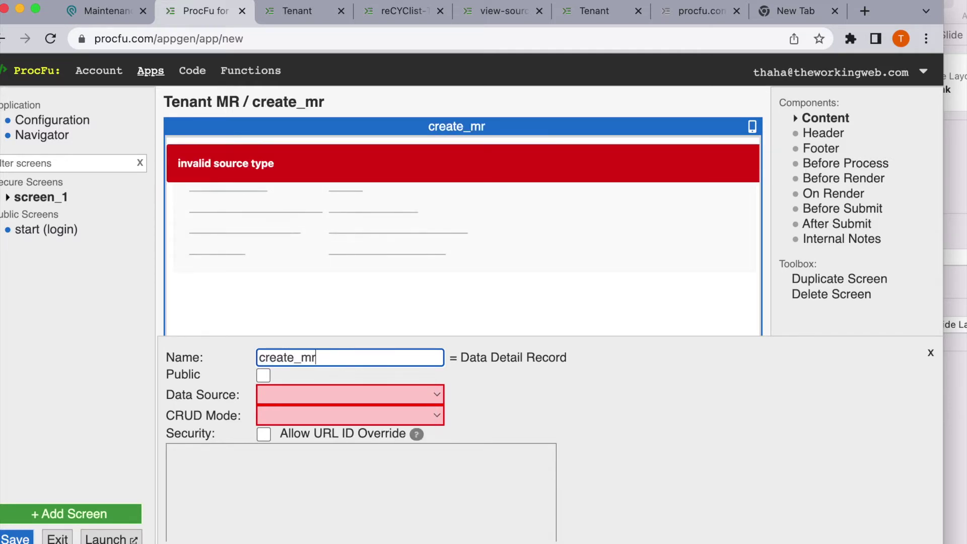
Set its source to the Podio Maintenance Requests app with CRUD Mode Create
left_click(285, 394)
left_click(280, 415)
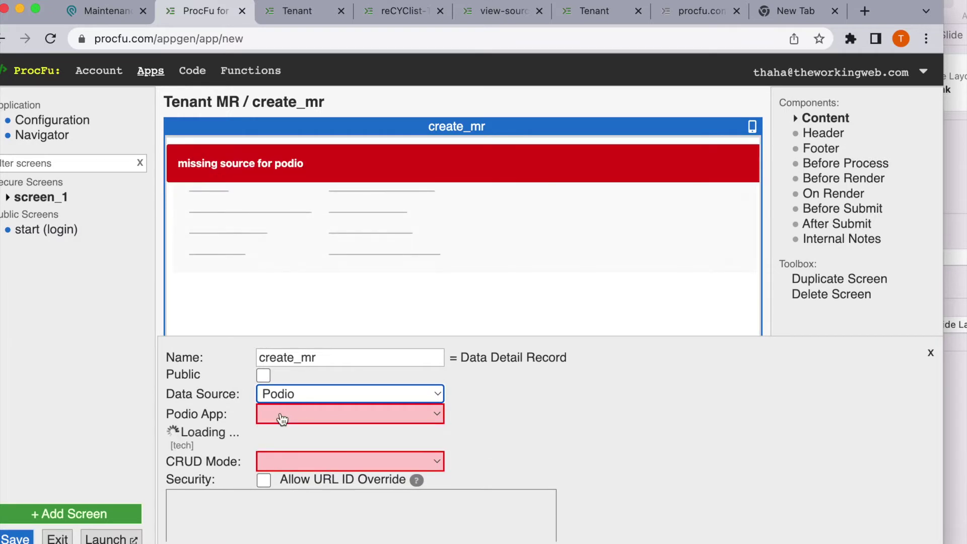
left_click(248, 433)
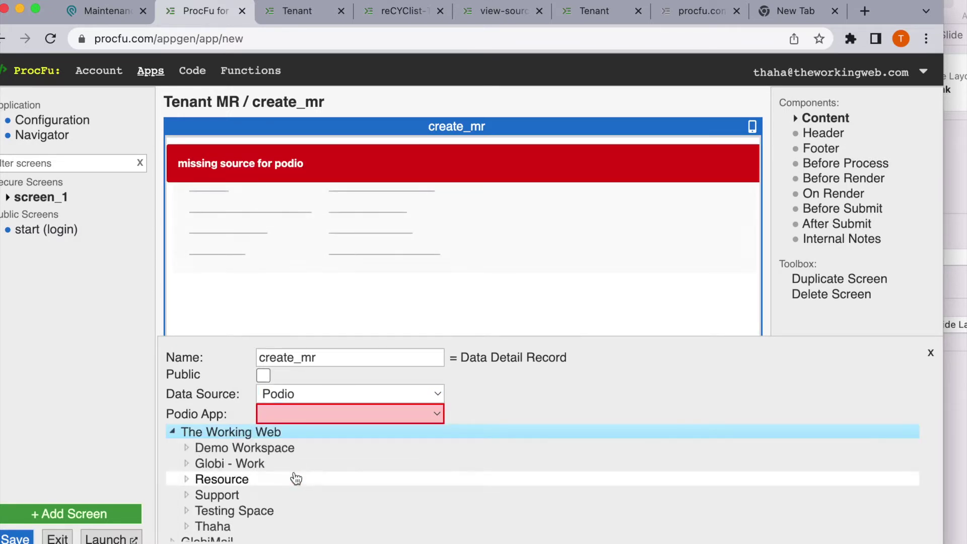
scroll(287, 484, "down", 1)
left_click(292, 475)
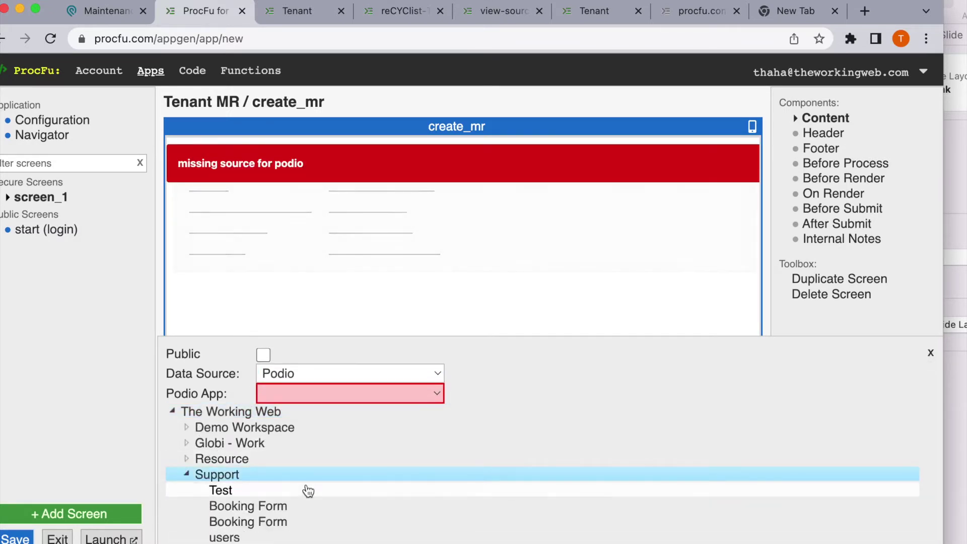
scroll(305, 492, "down", 2)
scroll(278, 504, "down", 5)
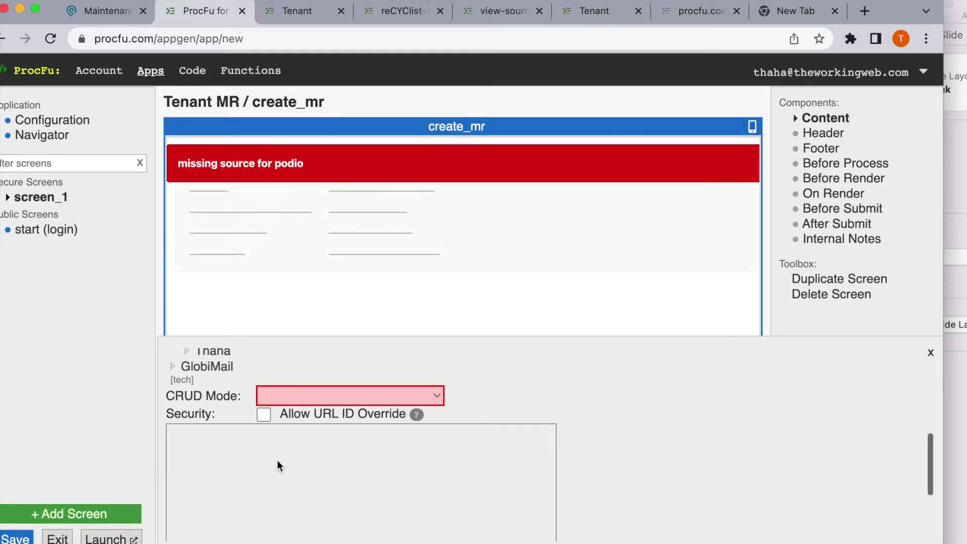
scroll(277, 467, "up", 2)
left_click(282, 409)
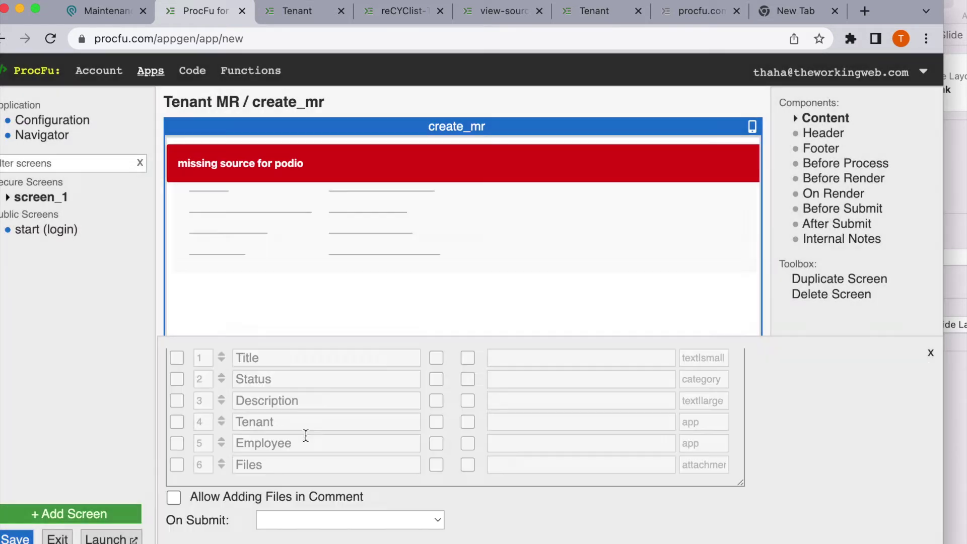
scroll(296, 428, "up", 3)
left_click(297, 399)
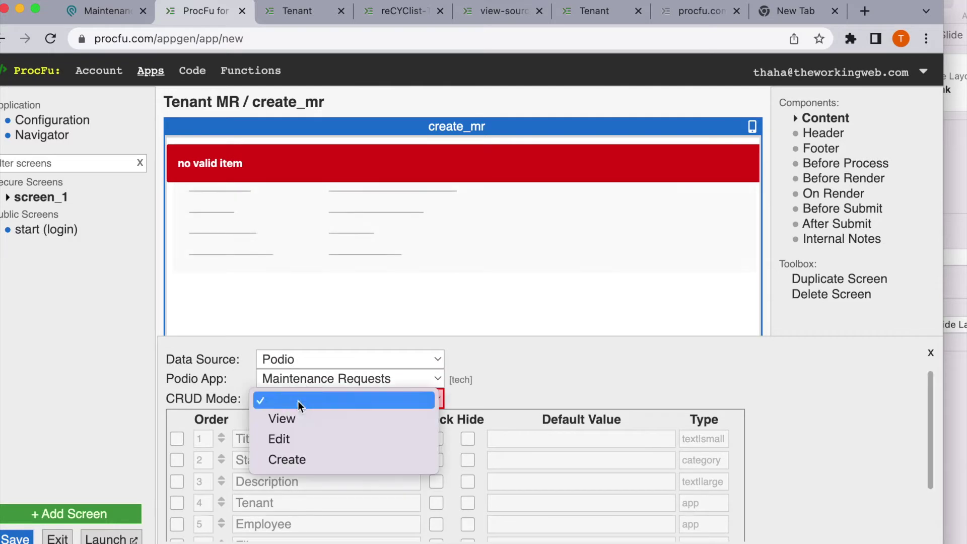
left_click(302, 455)
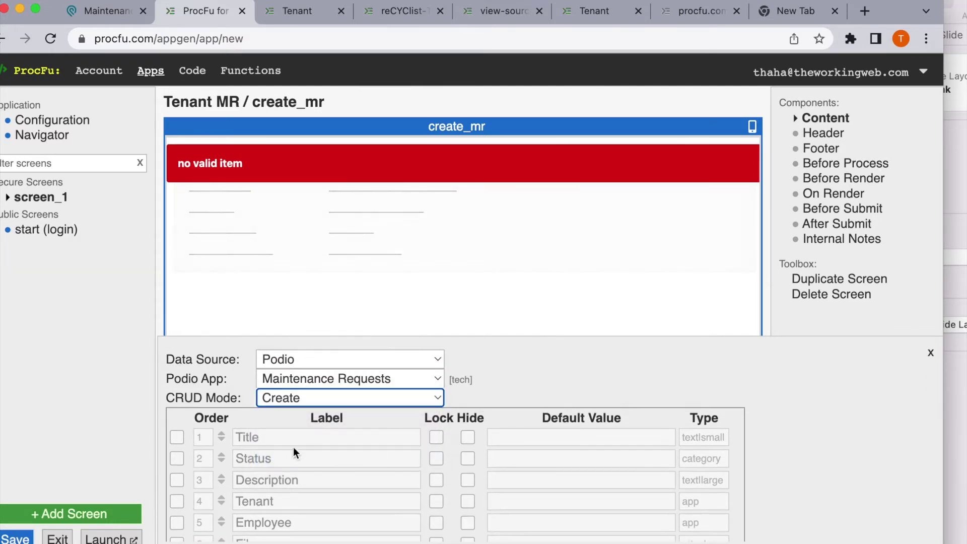
Enable Title and Description, plus a hidden Tenant field defaulting to @[pf_auth_item_id]
left_click(178, 439)
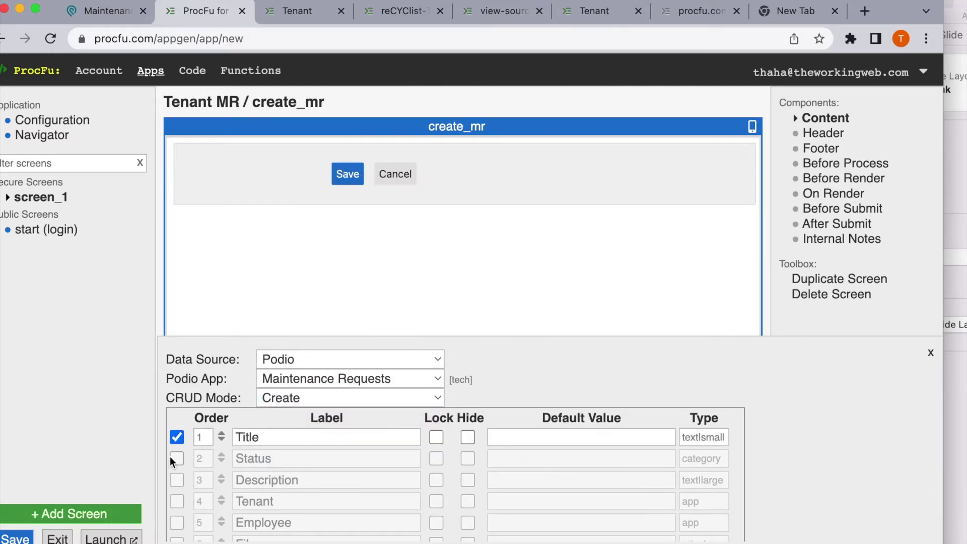
left_click(175, 481)
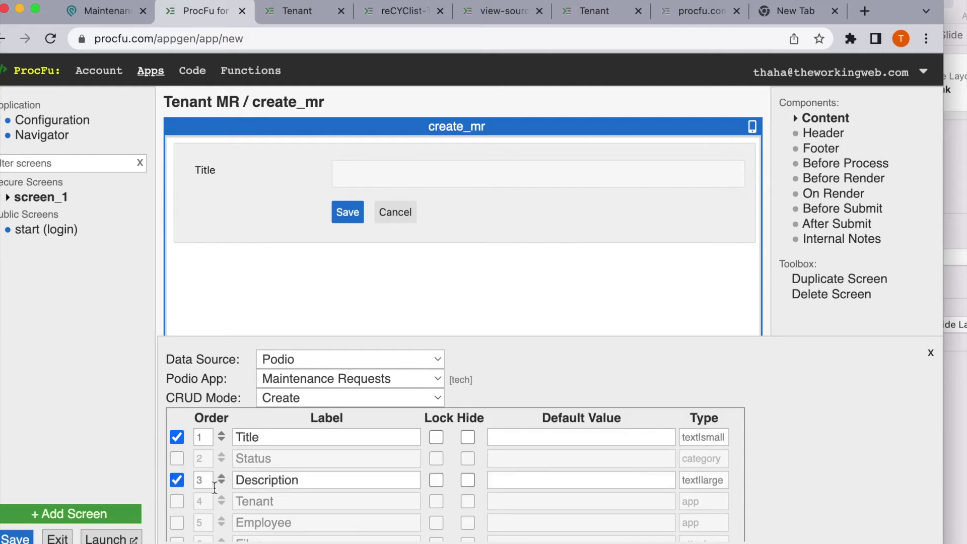
scroll(183, 486, "down", 1)
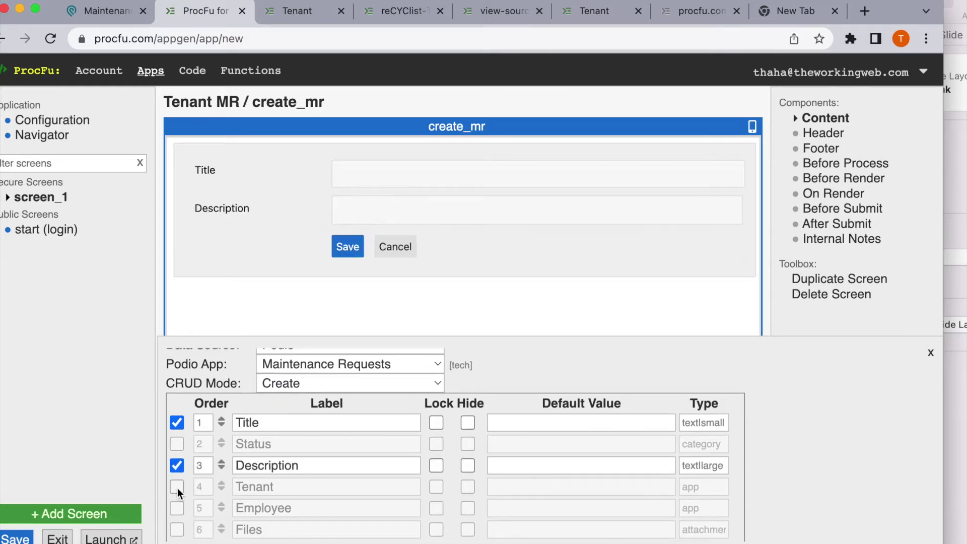
left_click(178, 487)
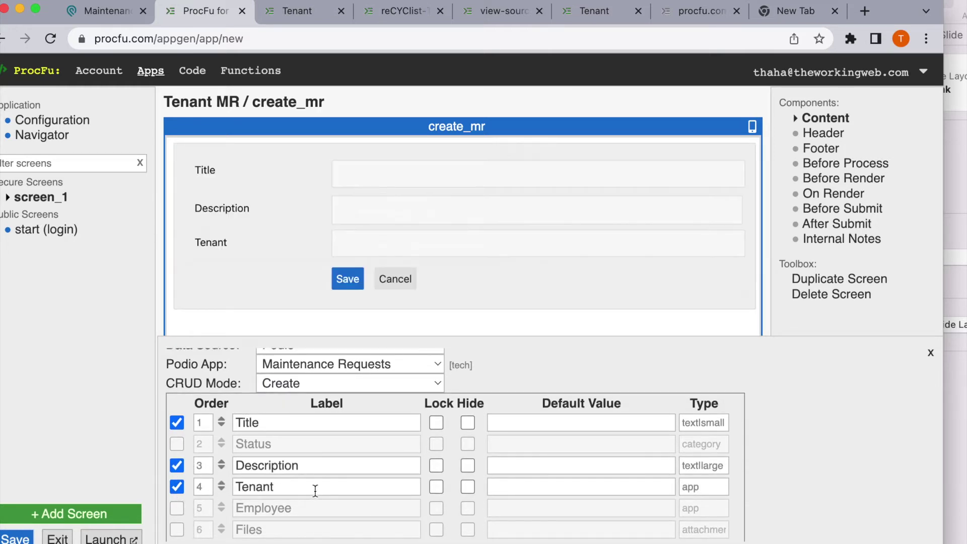
left_click(468, 488)
left_click(517, 487)
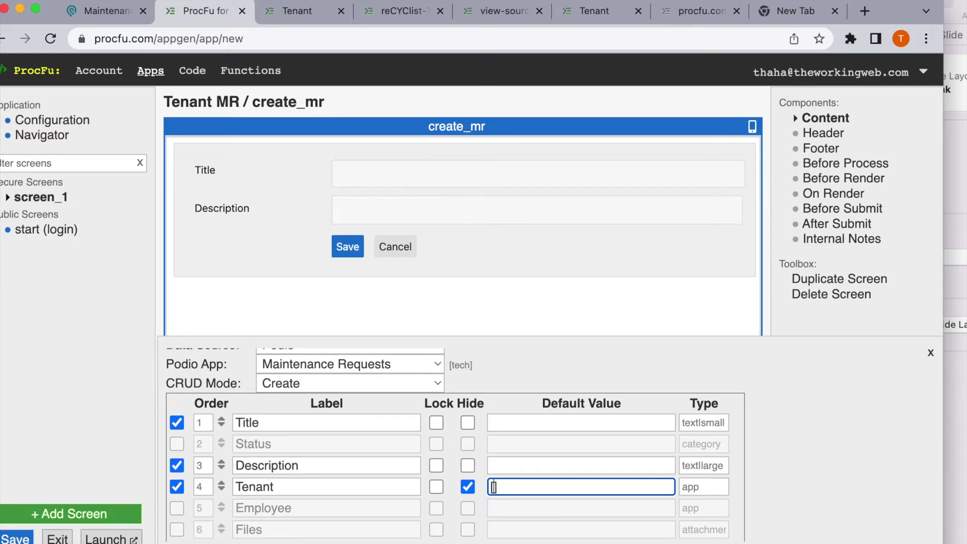
type("@[pf_auth_item_")
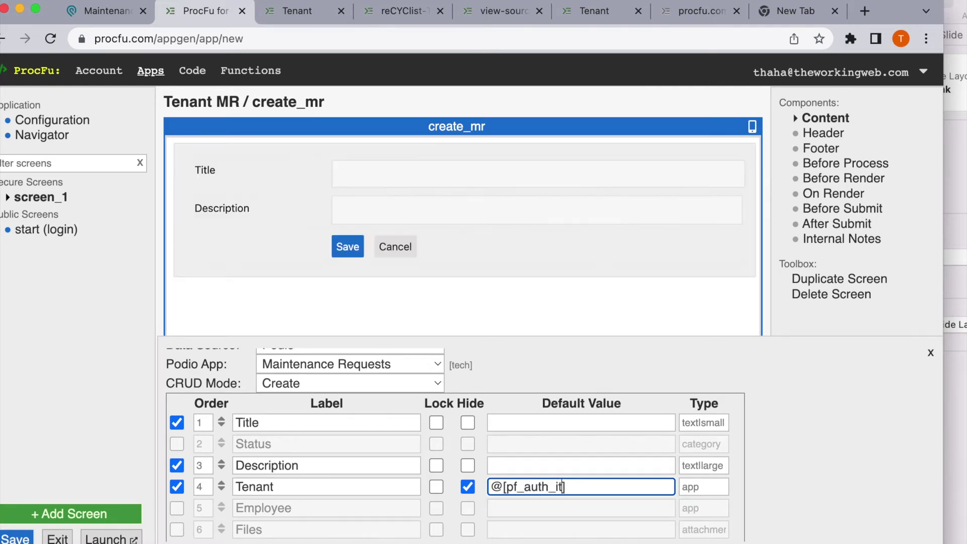
type("id")
scroll(559, 487, "down", 1)
left_click_drag(629, 484, 486, 484)
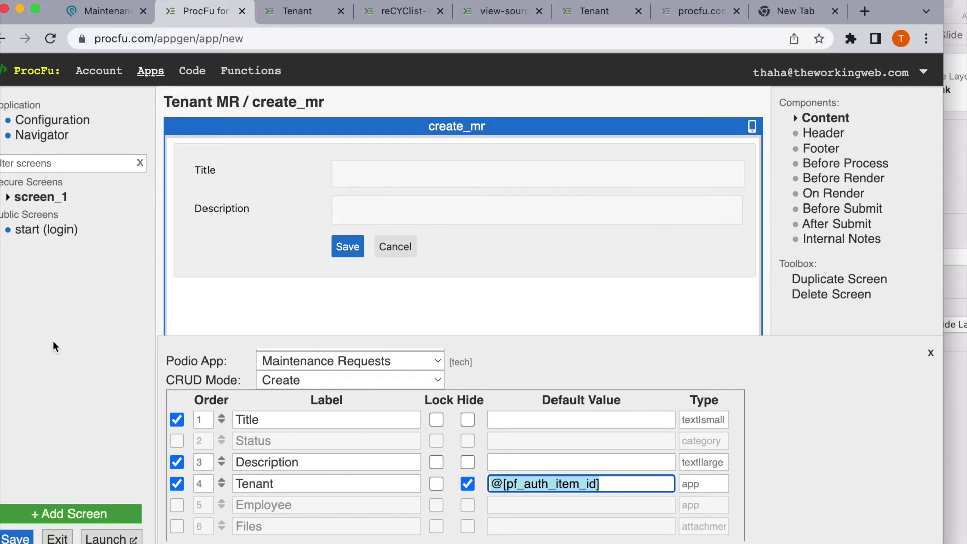
Add a Data Summary List screen named mr_list
left_click(50, 512)
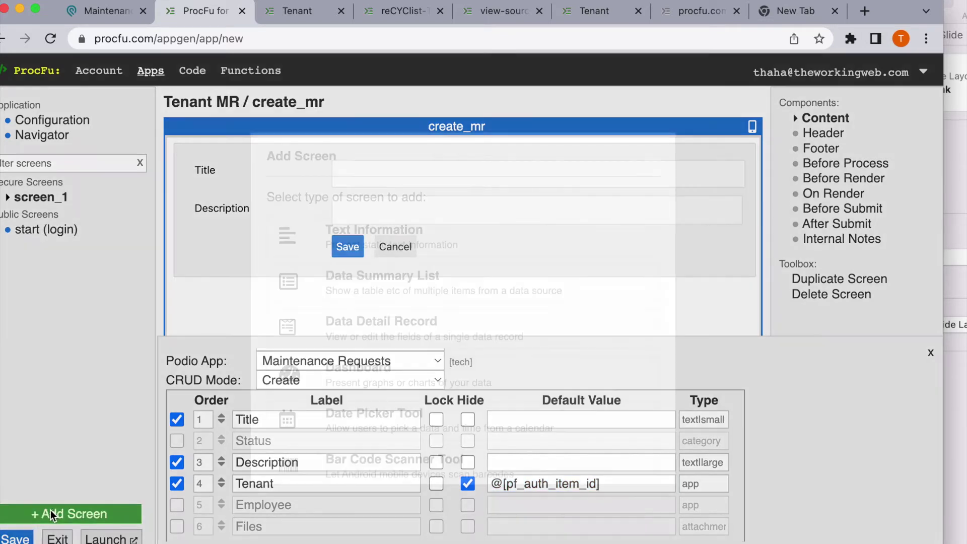
scroll(347, 211, "down", 4)
scroll(352, 217, "up", 3)
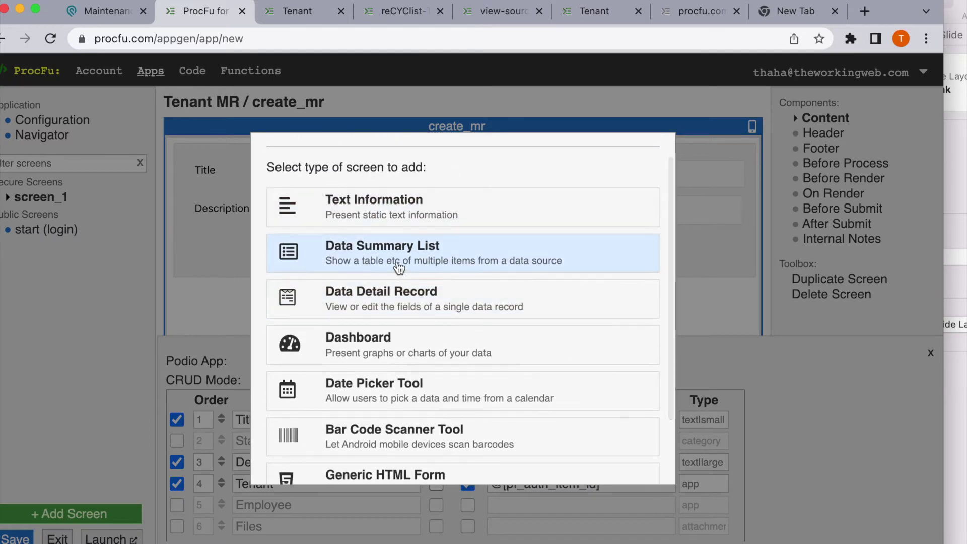
left_click(397, 263)
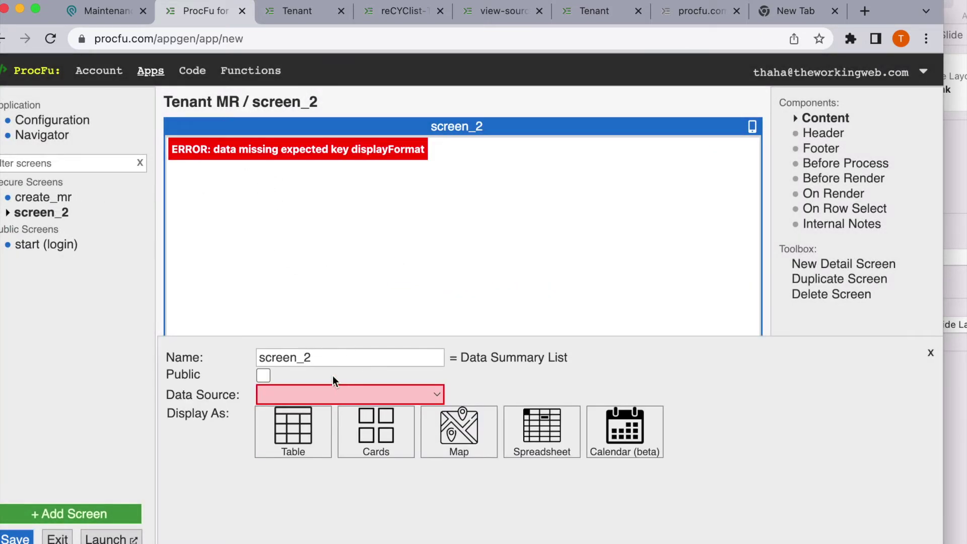
double_click(333, 359)
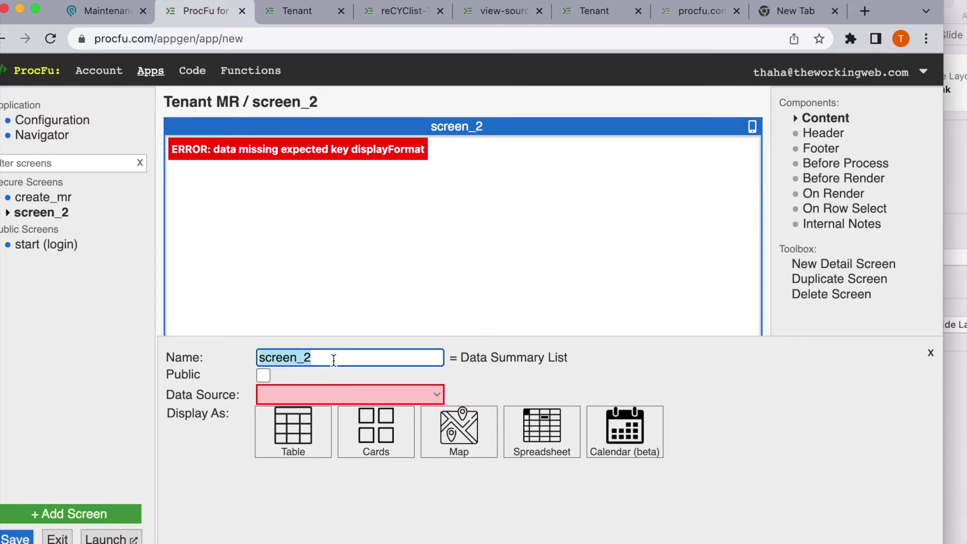
type("mr_list")
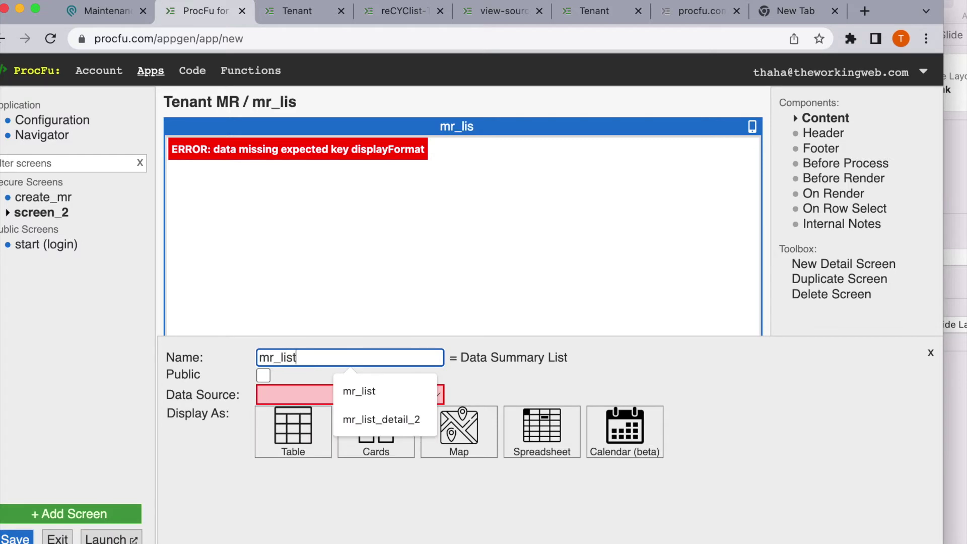
Source it from Podio Maintenance Requests, taking related Maintenance Requests items through the Tenant field
left_click(289, 397)
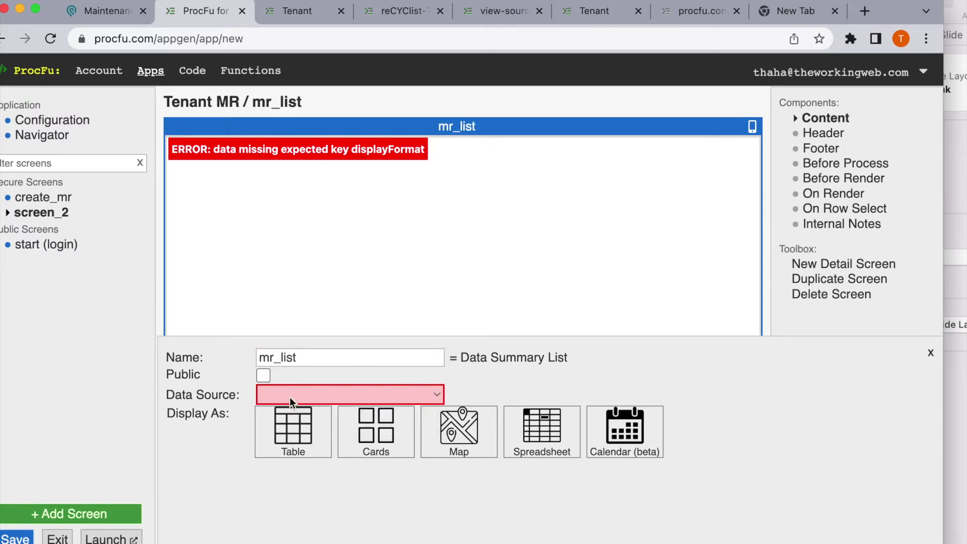
left_click(284, 416)
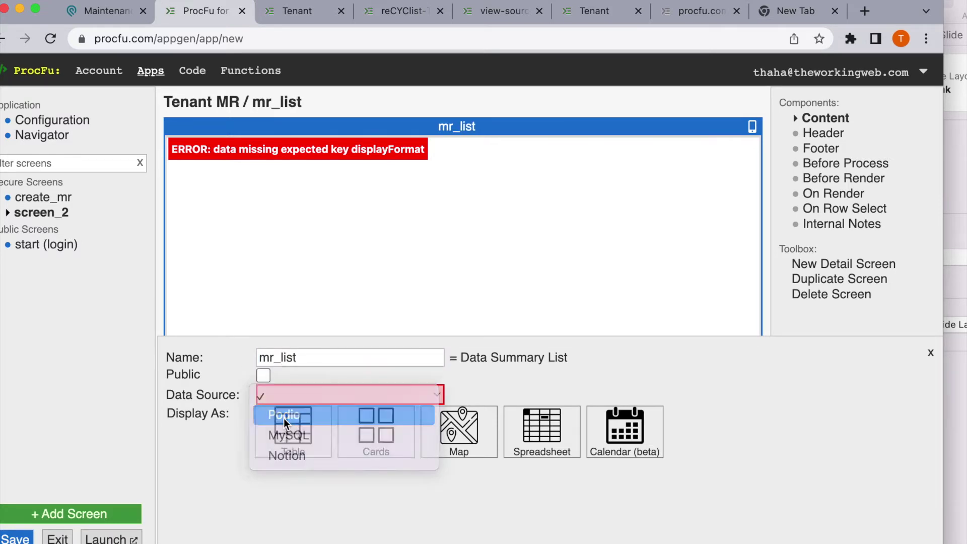
scroll(260, 519, "down", 5)
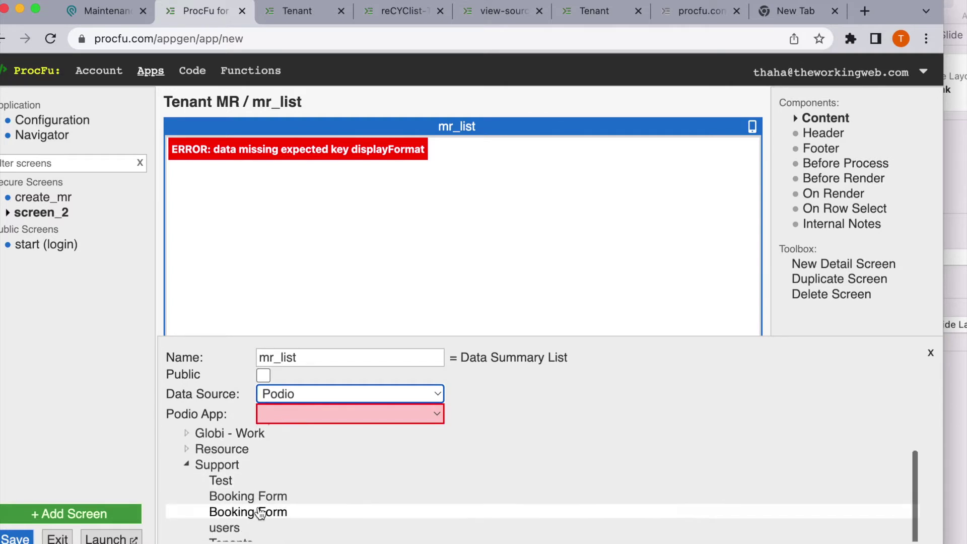
left_click(268, 495)
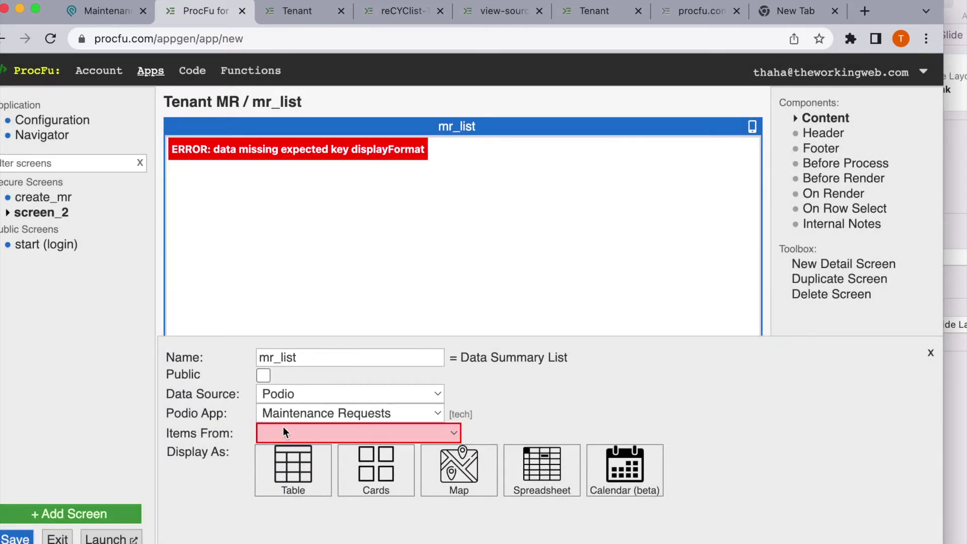
left_click(286, 433)
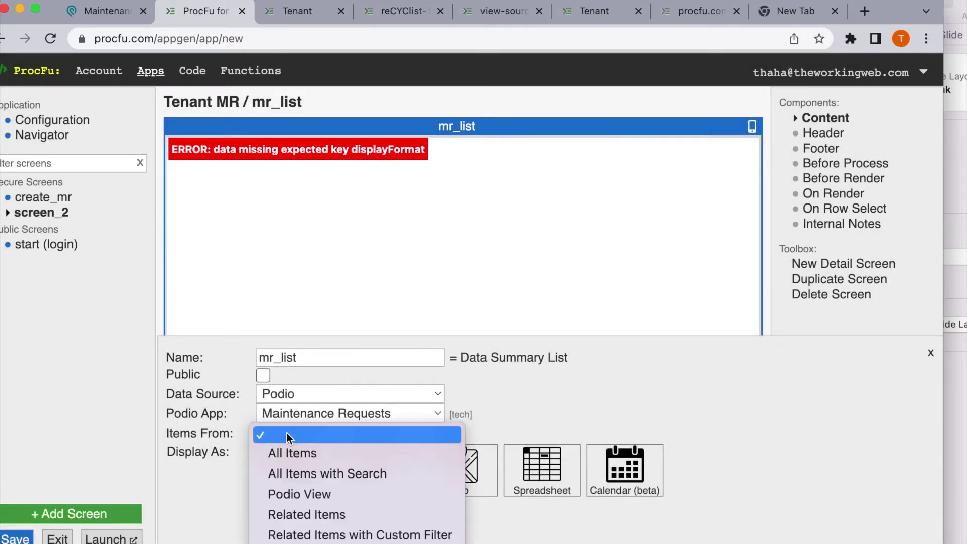
left_click(291, 454)
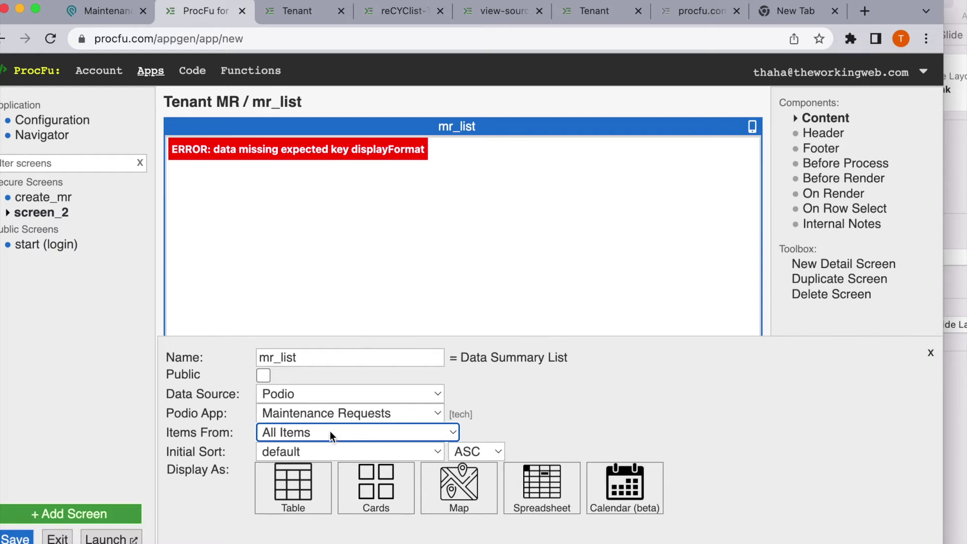
left_click(305, 433)
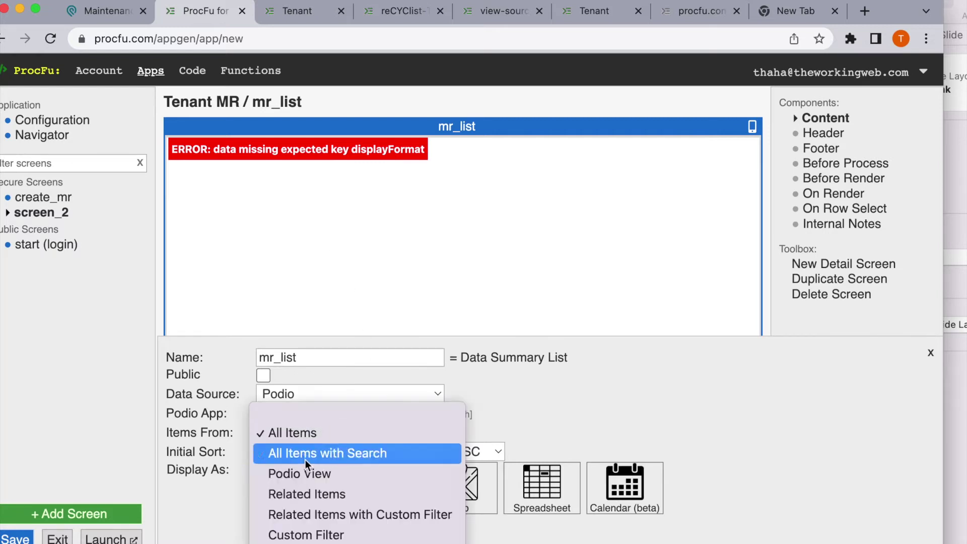
left_click(311, 495)
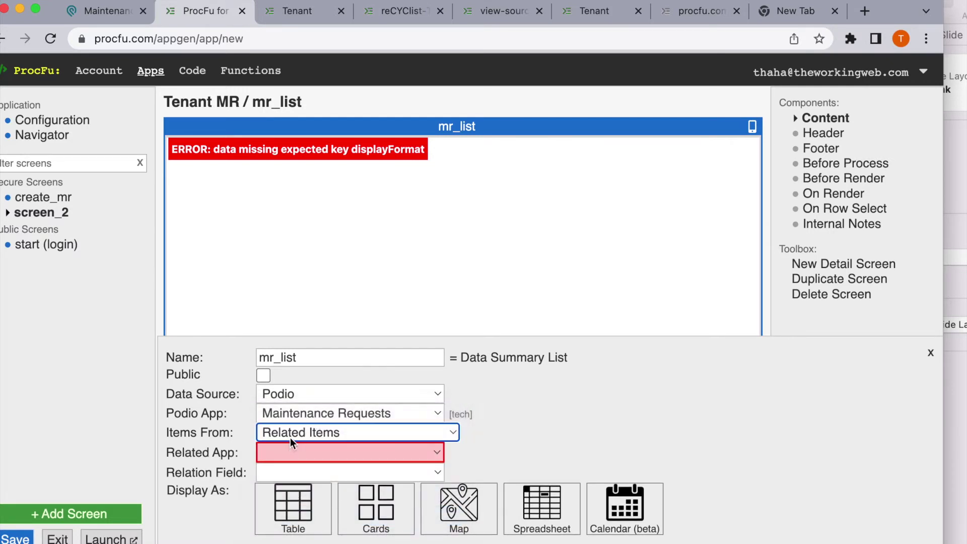
left_click(286, 451)
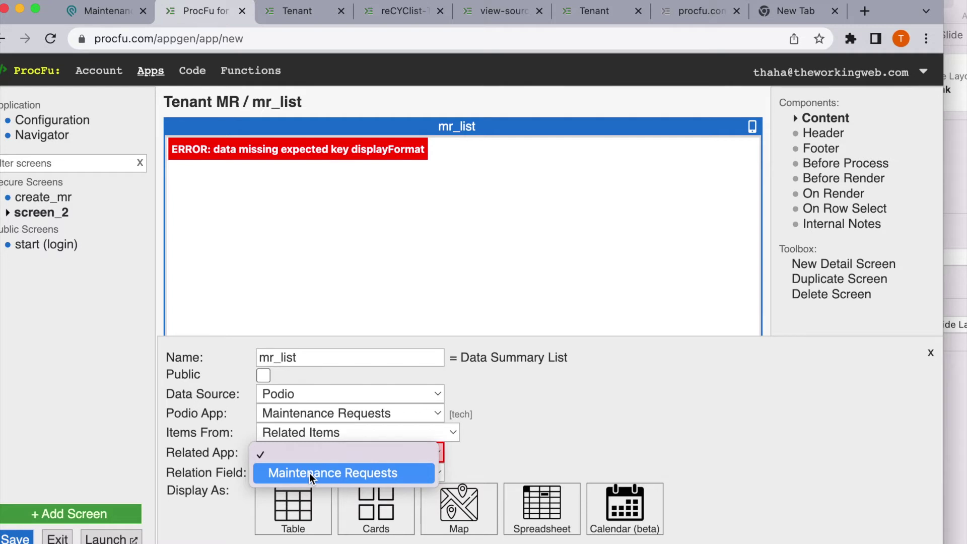
left_click(310, 473)
left_click(309, 473)
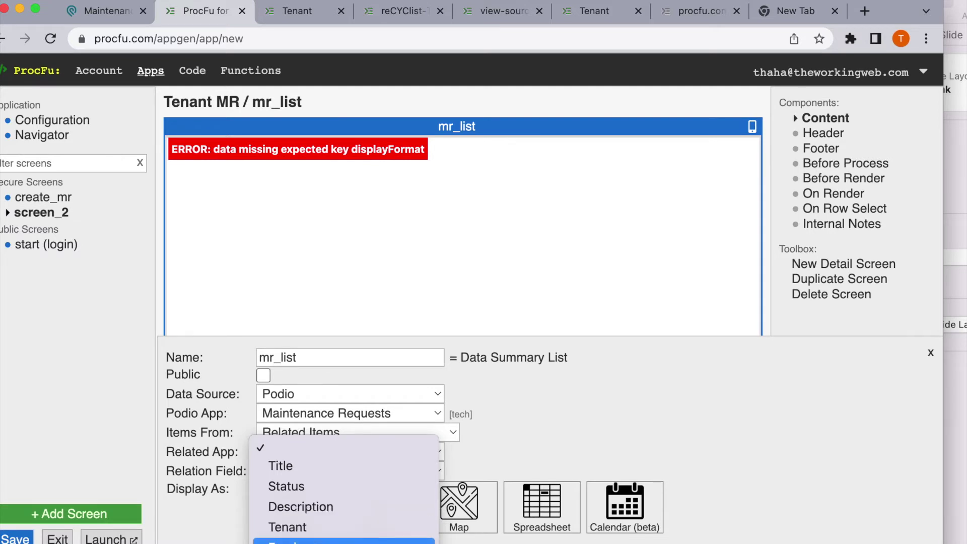
left_click(313, 527)
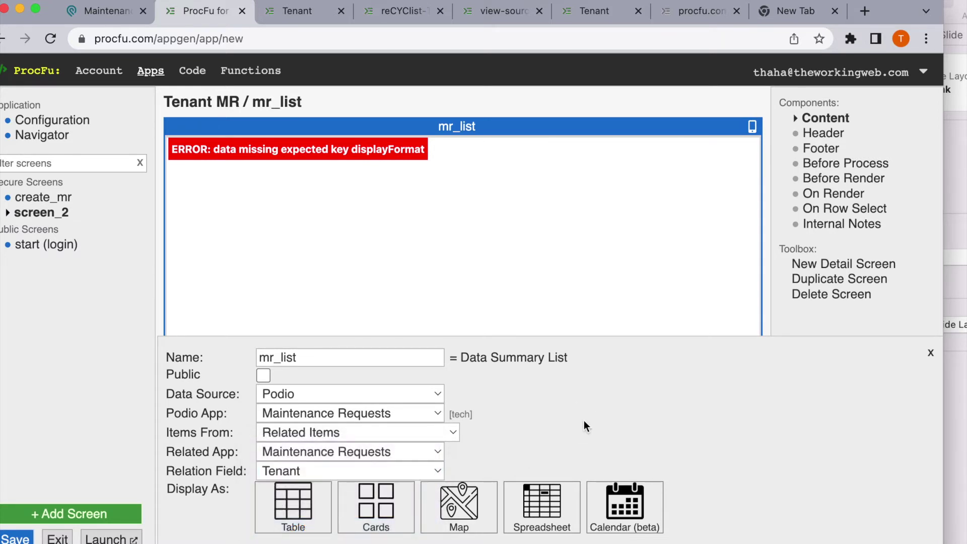
Display the list as a table with Title, Status and Description, then save
left_click(308, 510)
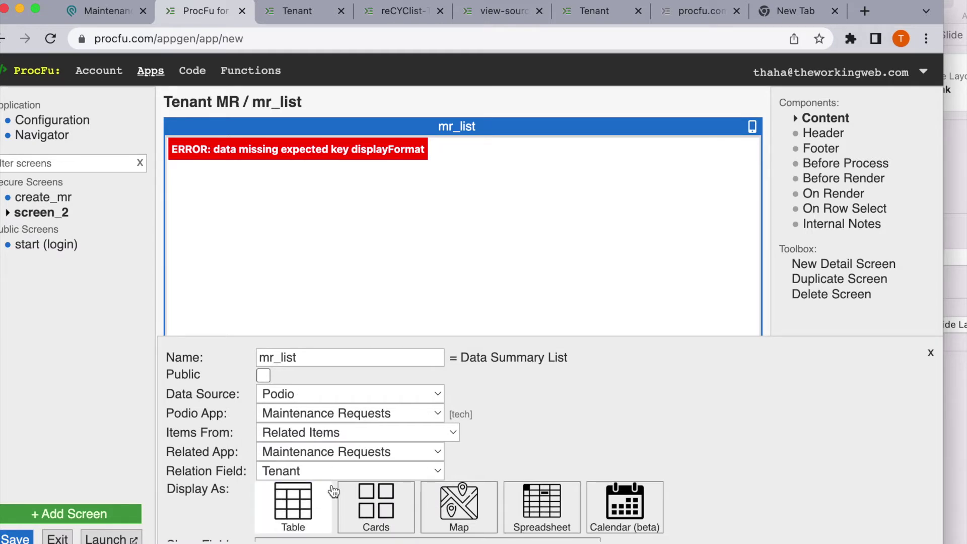
scroll(328, 438, "down", 5)
scroll(282, 429, "up", 2)
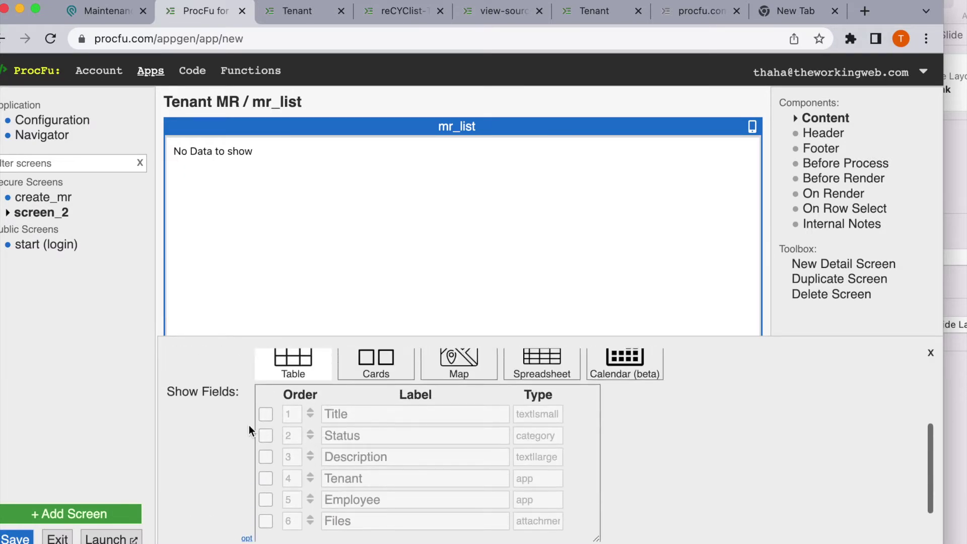
left_click(264, 416)
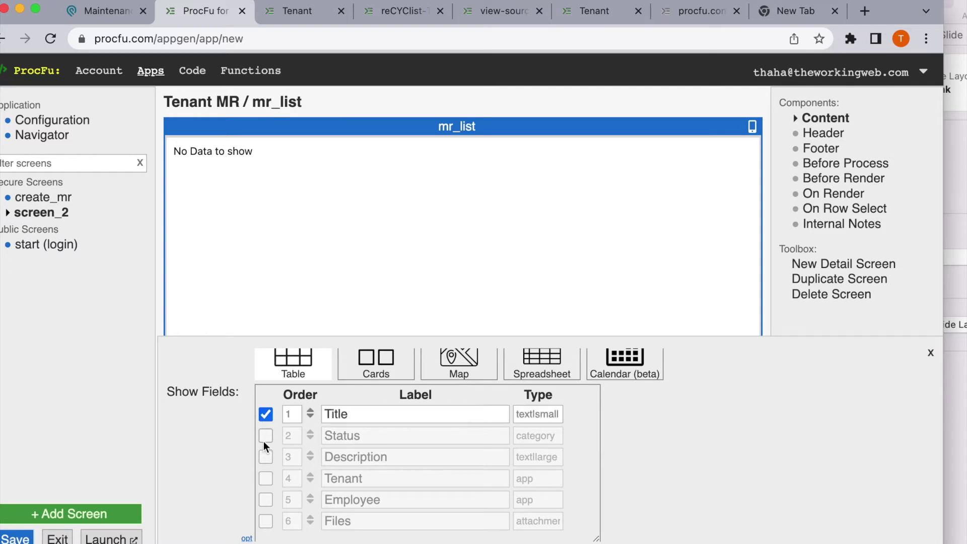
left_click(264, 436)
left_click(264, 458)
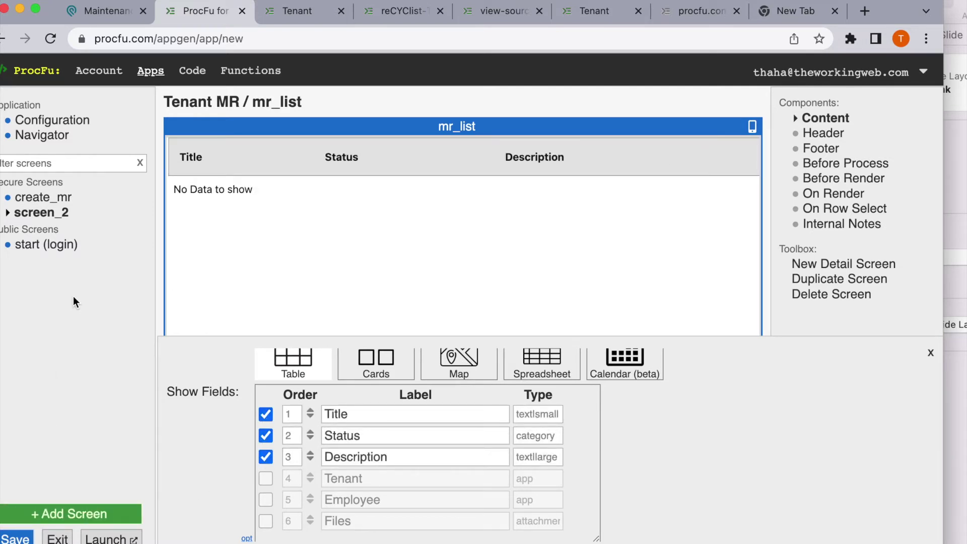
left_click(15, 538)
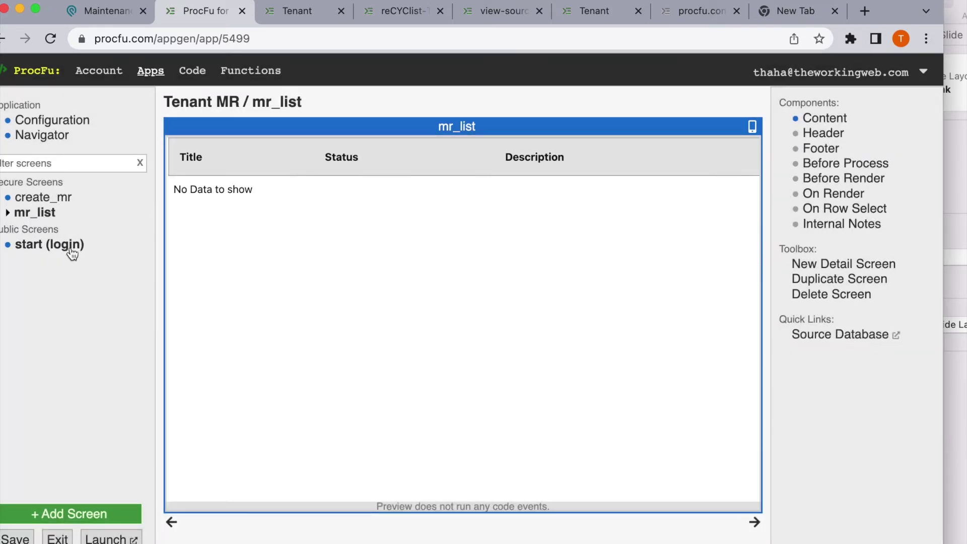
Set the start screen's authentication to Username / Password (text) against the Tenants app
left_click(71, 251)
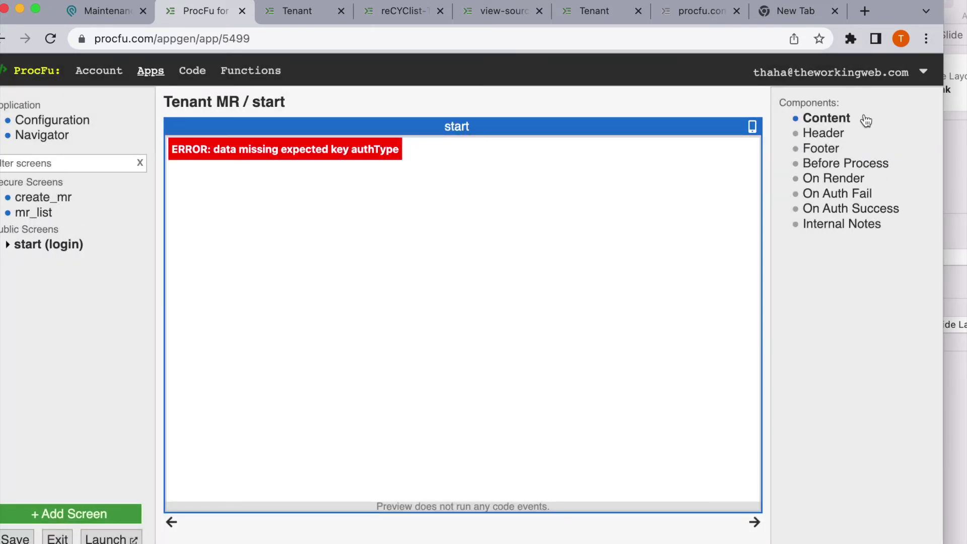
left_click(825, 121)
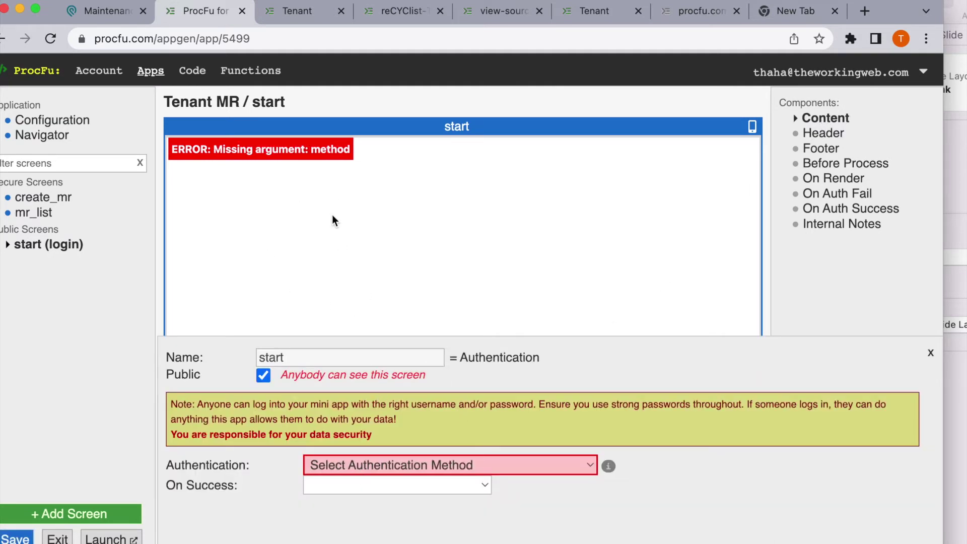
left_click(388, 464)
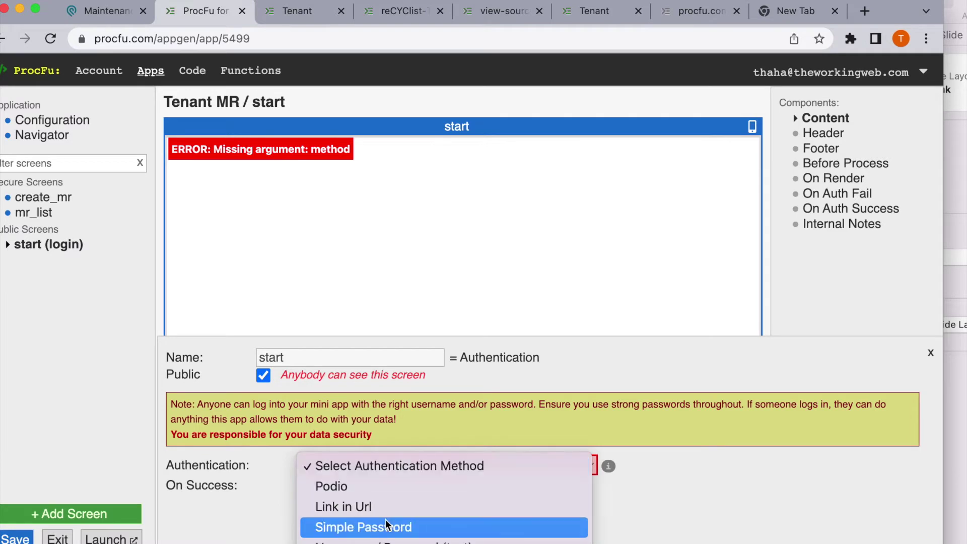
left_click(375, 487)
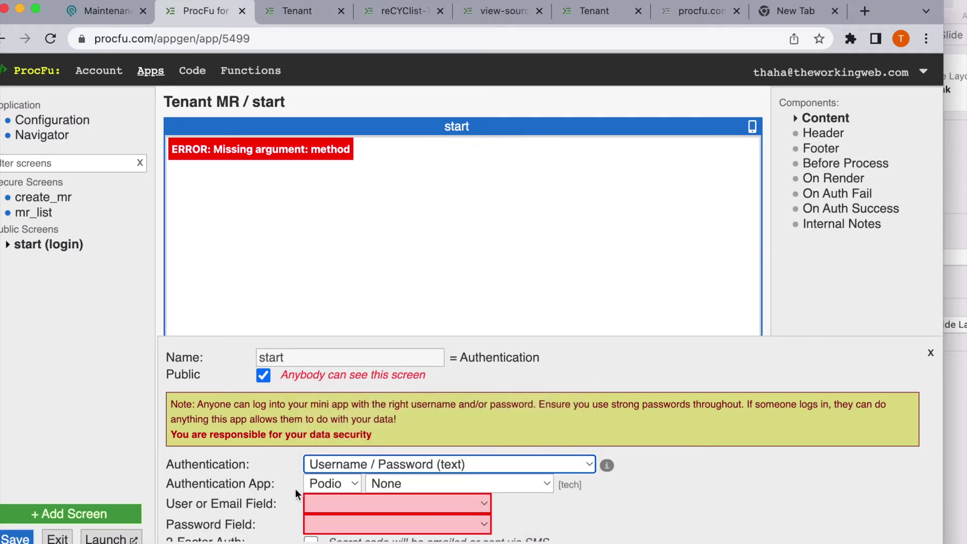
left_click(412, 487)
scroll(334, 526, "down", 5)
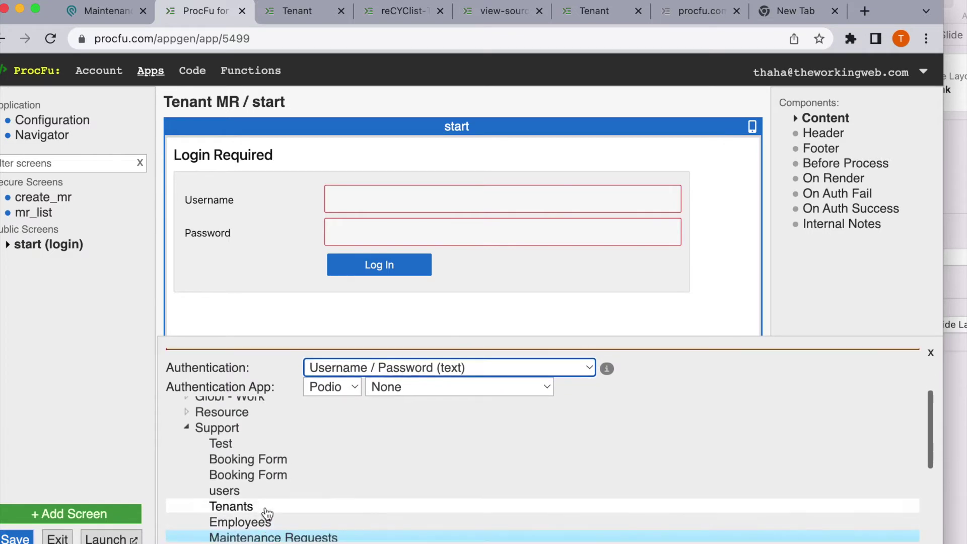
left_click(266, 509)
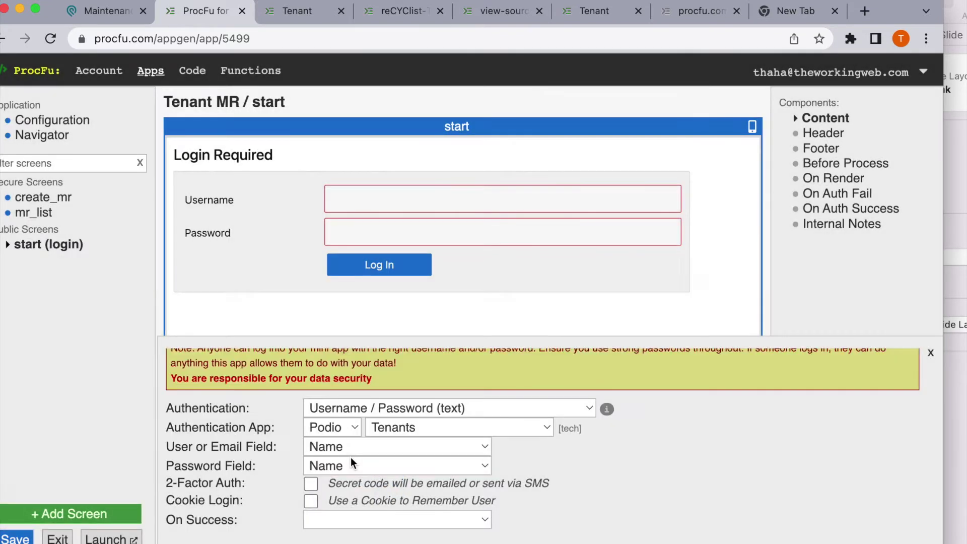
Use Unit# as username, Passsword as password, and open mr_list on success
left_click(352, 448)
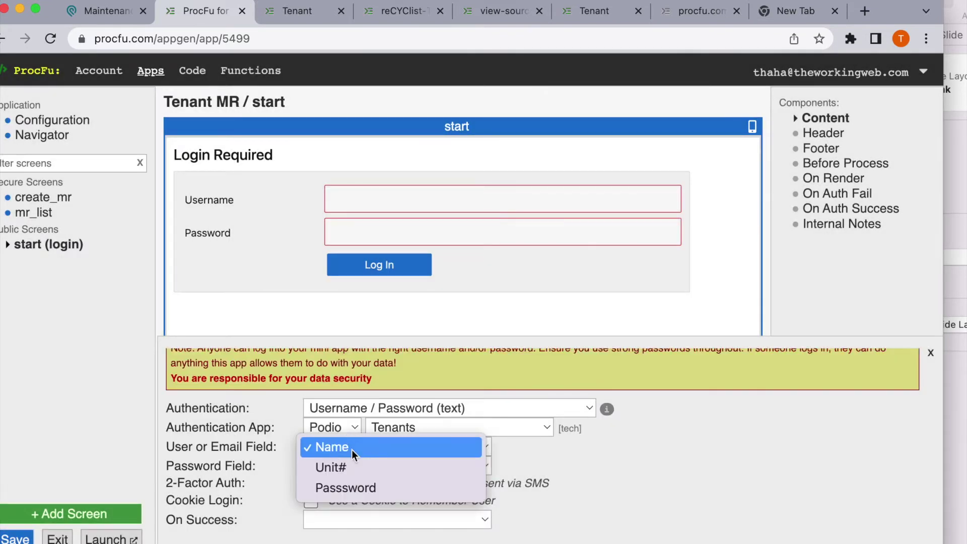
left_click(345, 467)
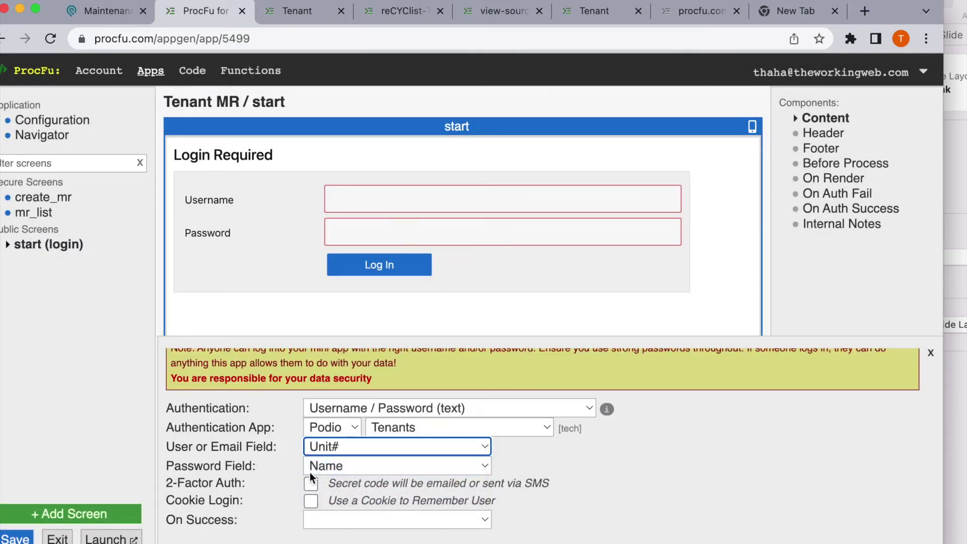
left_click(316, 468)
left_click(331, 503)
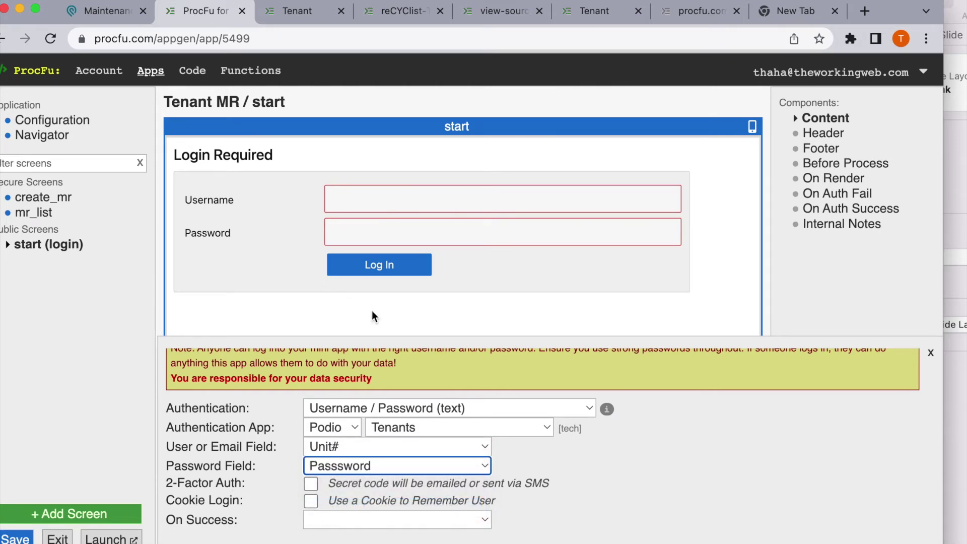
left_click(406, 521)
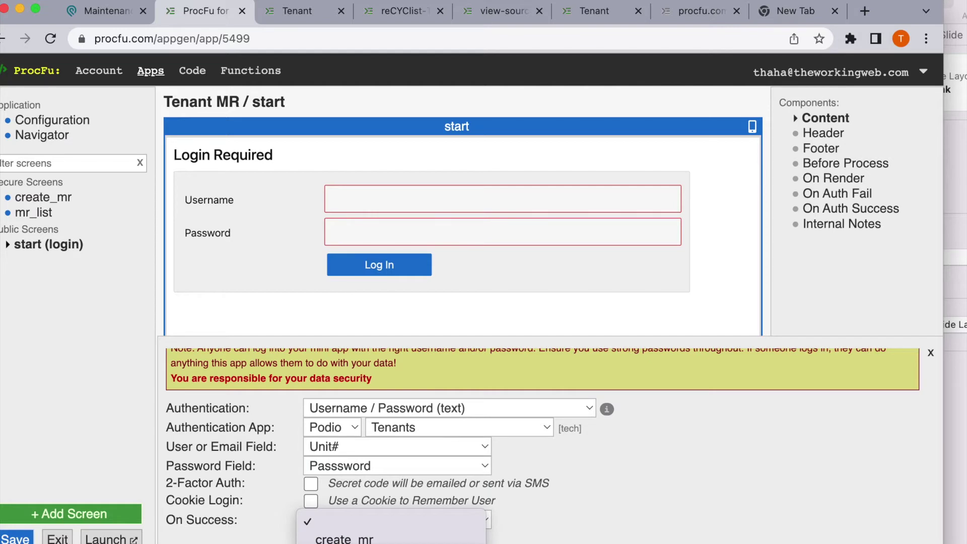
left_click(348, 543)
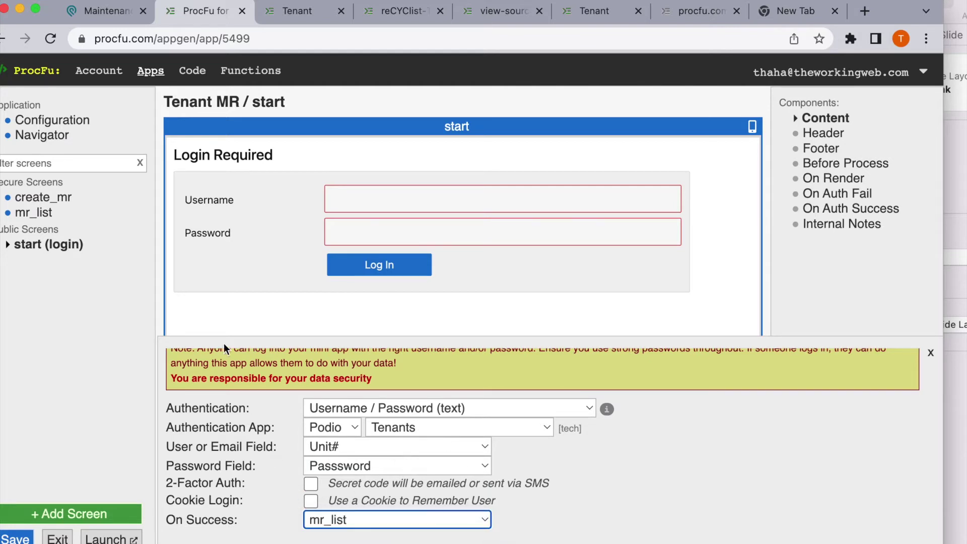
scroll(323, 413, "up", 2)
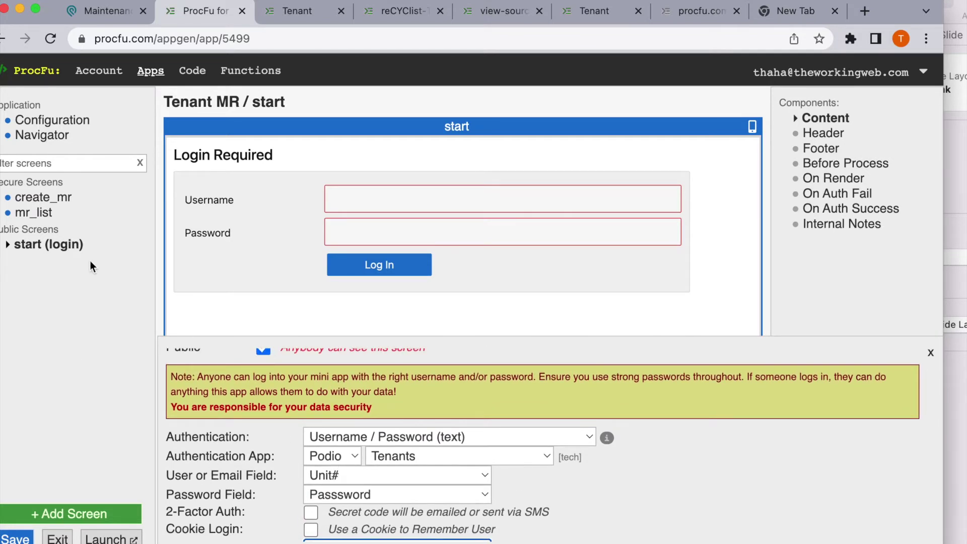
Write a 'Create New REquest' link with a screen-link token in the mr_list header
left_click(31, 214)
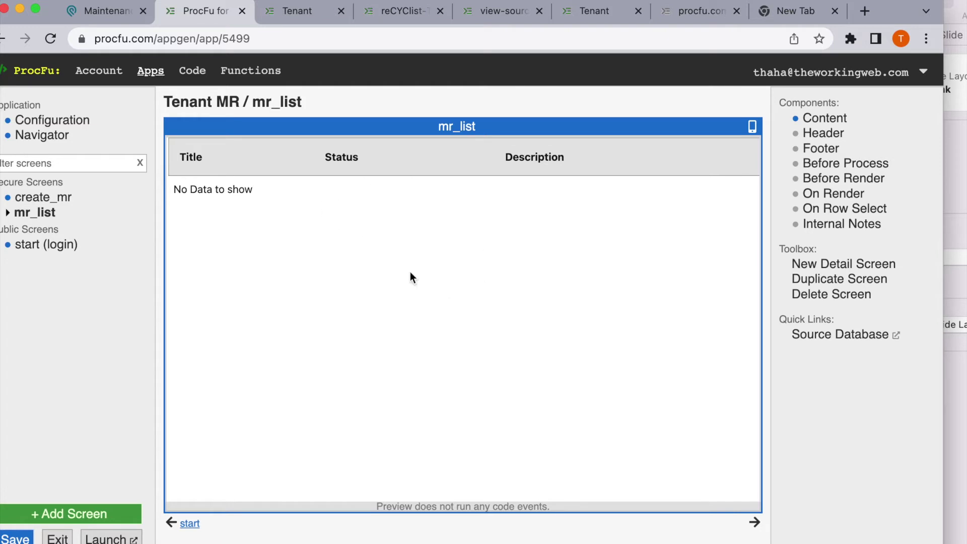
left_click(821, 134)
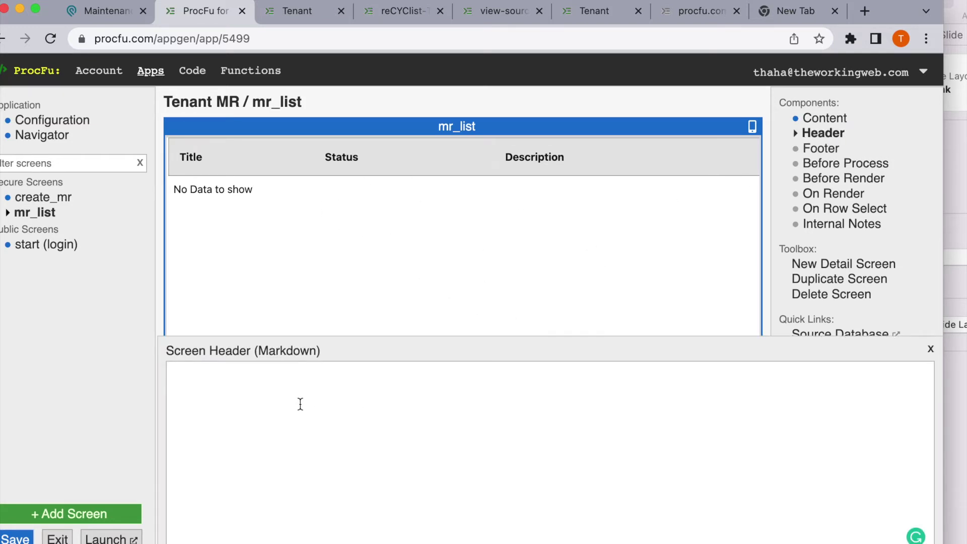
type("[]Create NE")
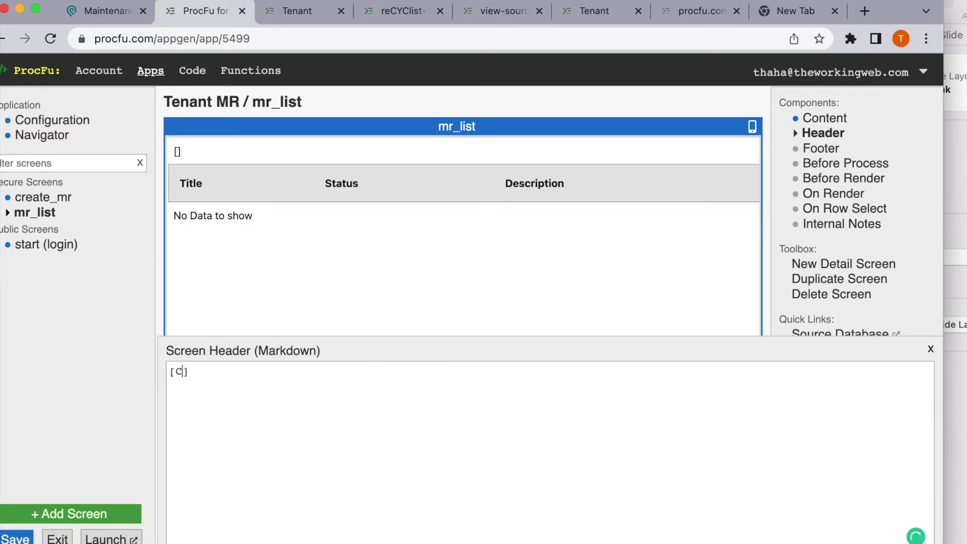
type("w")
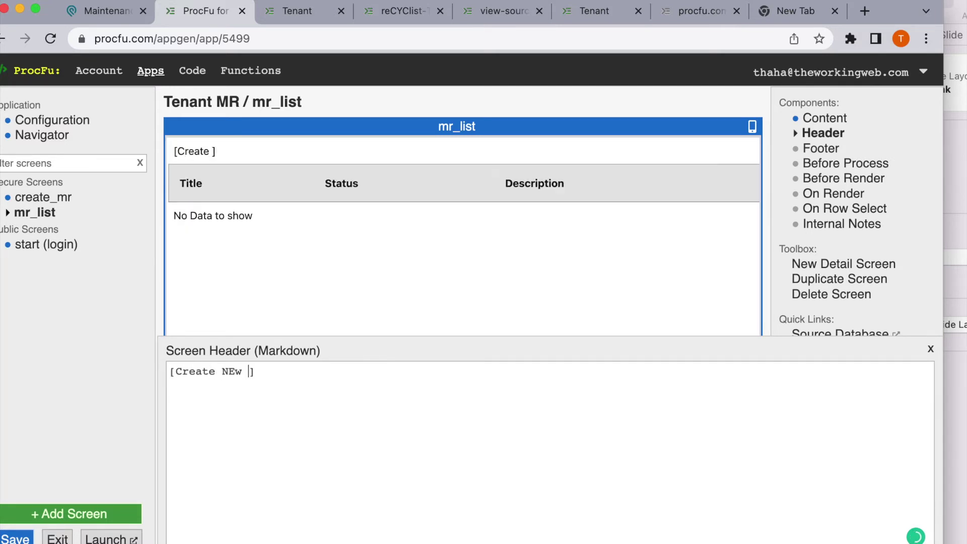
key("BackSpace")
key("BackSpace")
key("BackSpace")
type("New REquest")
key("Right")
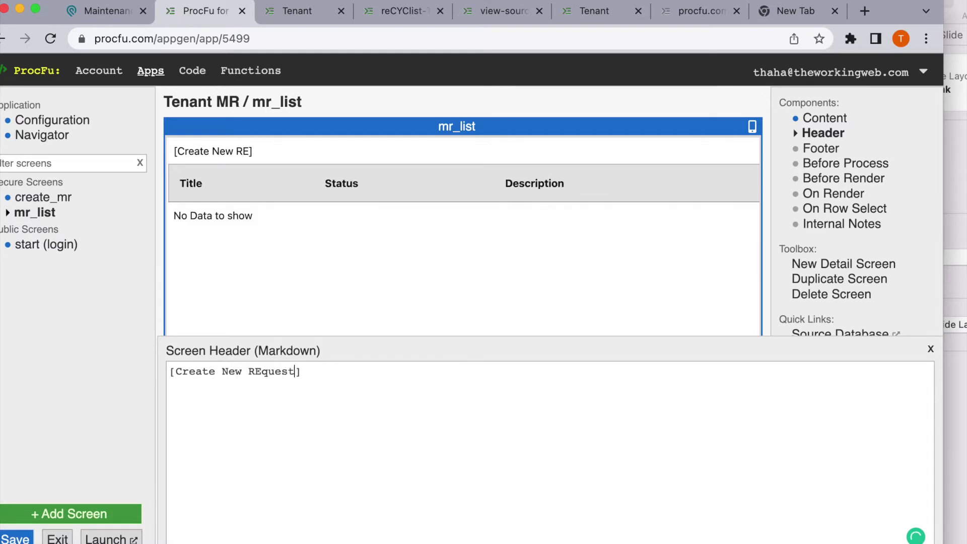
type("(@")
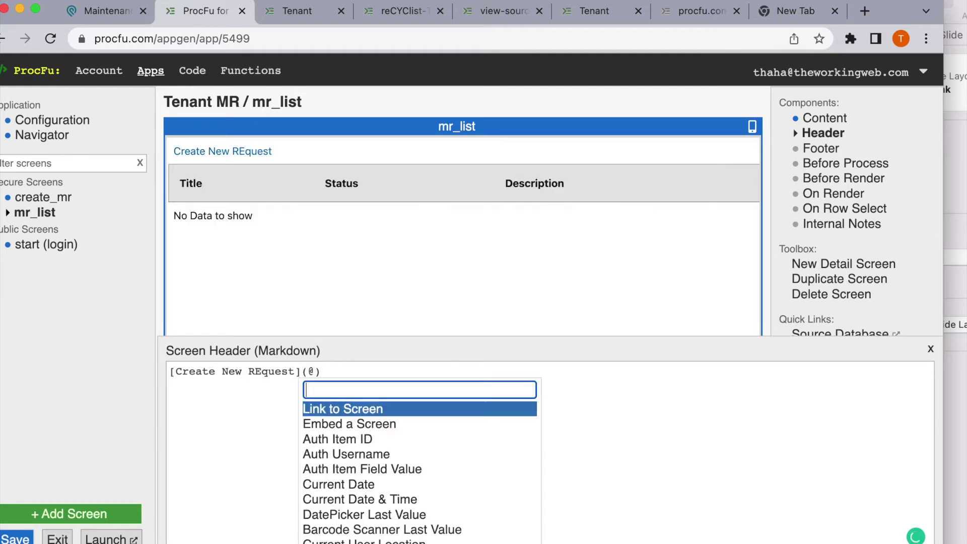
key("Return")
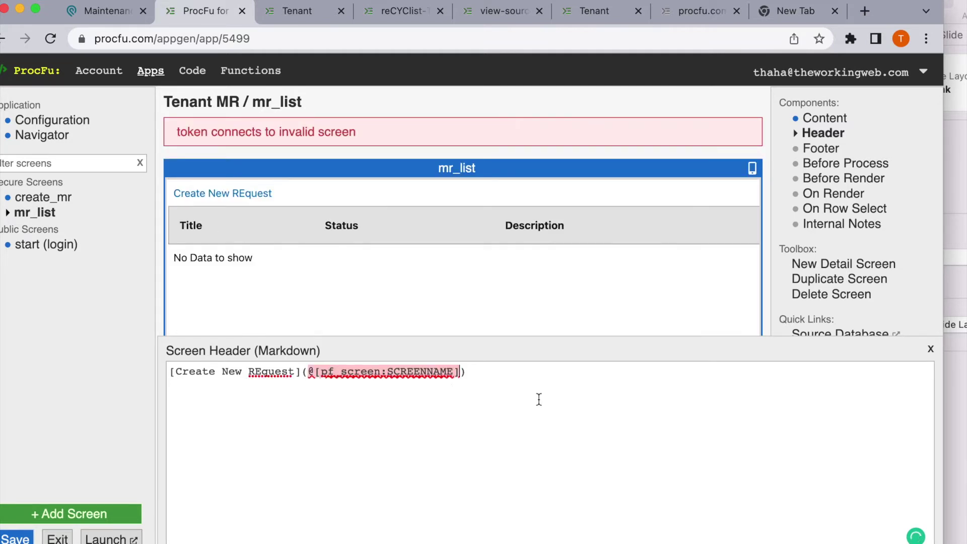
Point the link at create_mr, correct 'REquest' to 'Request', and select the header line
left_click(456, 379)
key("BackSpace")
key("BackSpace")
key("BackSpace")
key("BackSpace")
key("BackSpace")
key("BackSpace")
key("BackSpace")
key("BackSpace")
key("BackSpace")
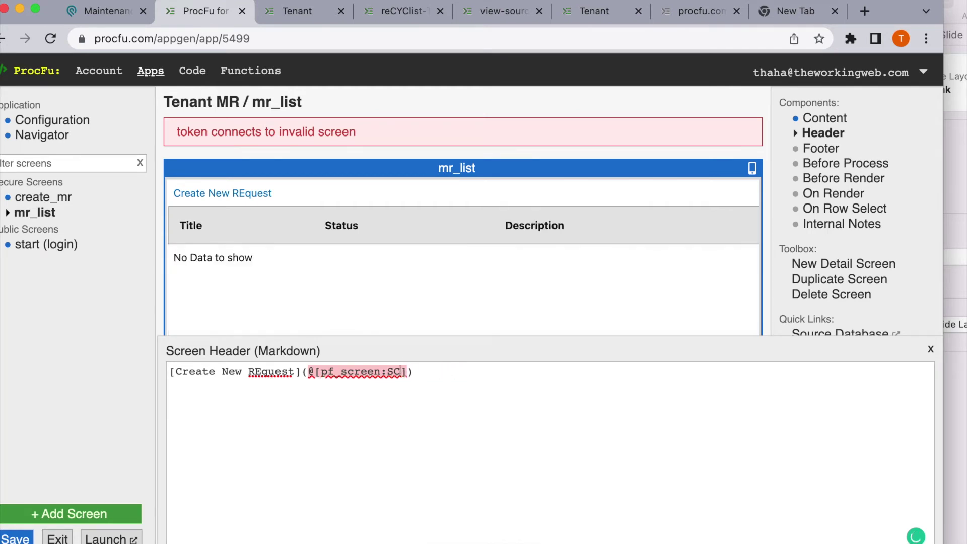
key("BackSpace")
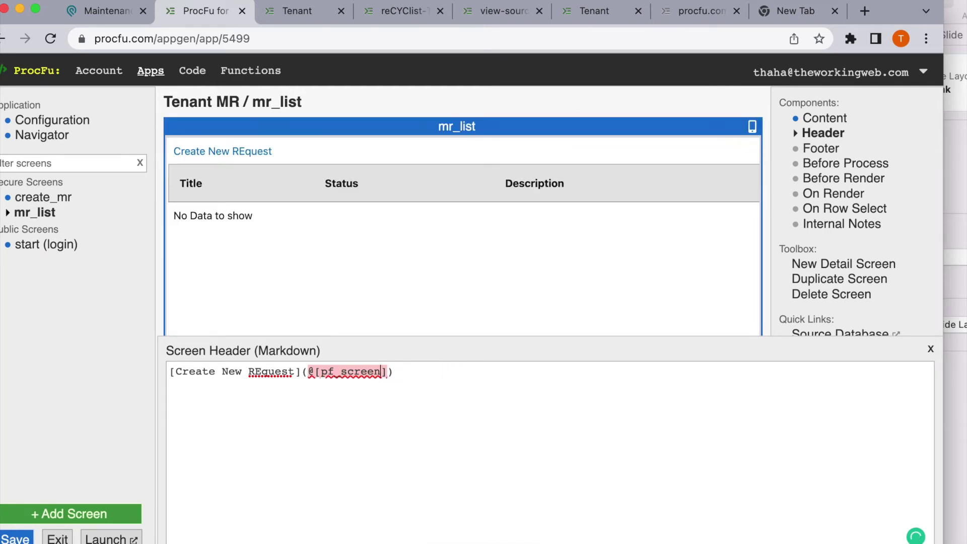
type("create")
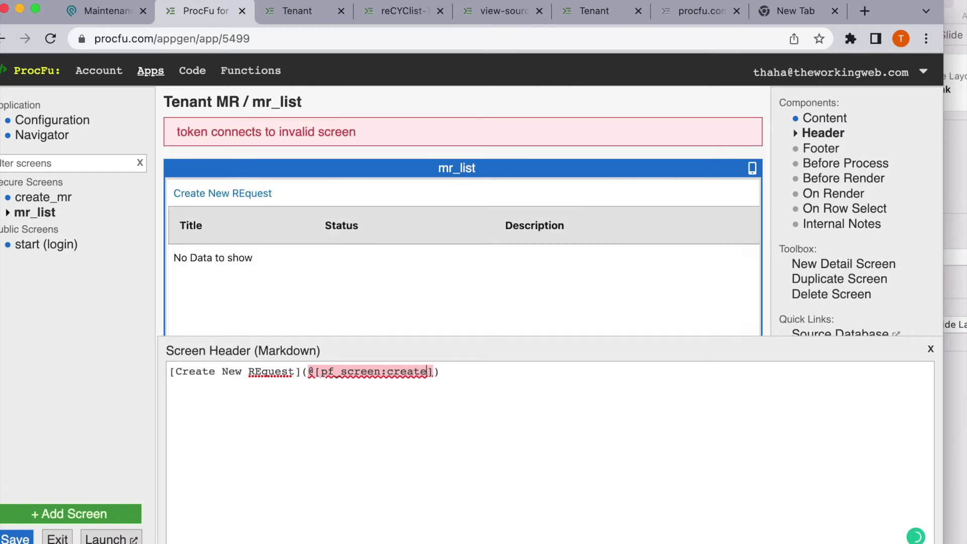
type("_mr")
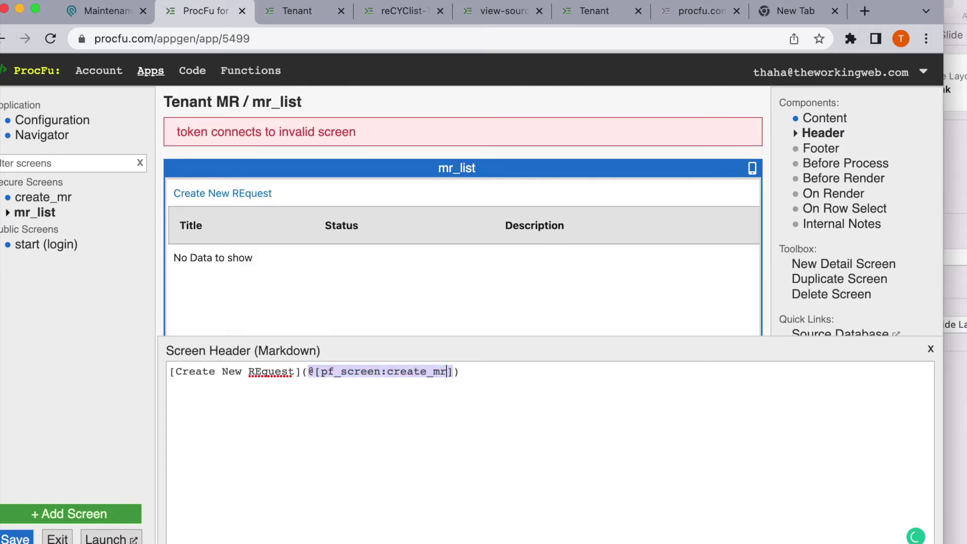
left_click(261, 372)
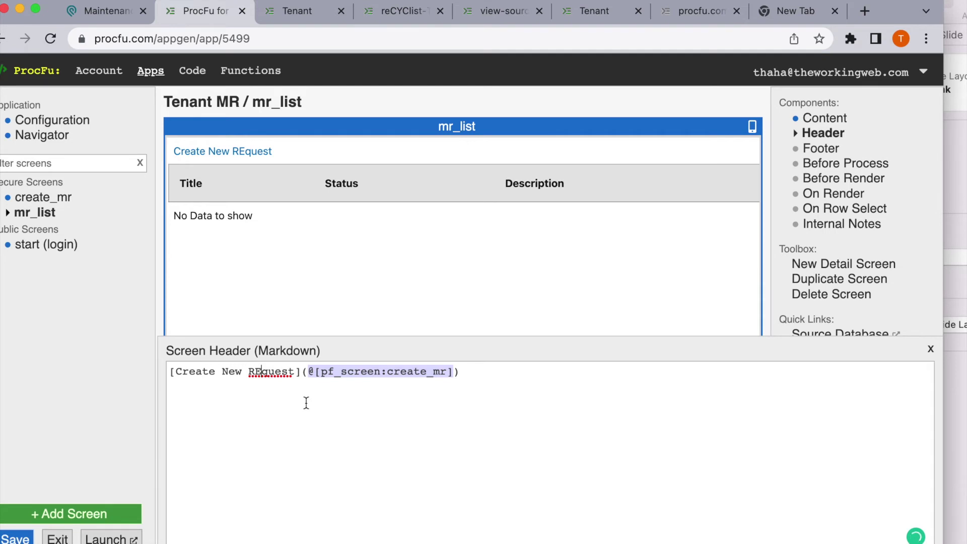
key("BackSpace")
type("e")
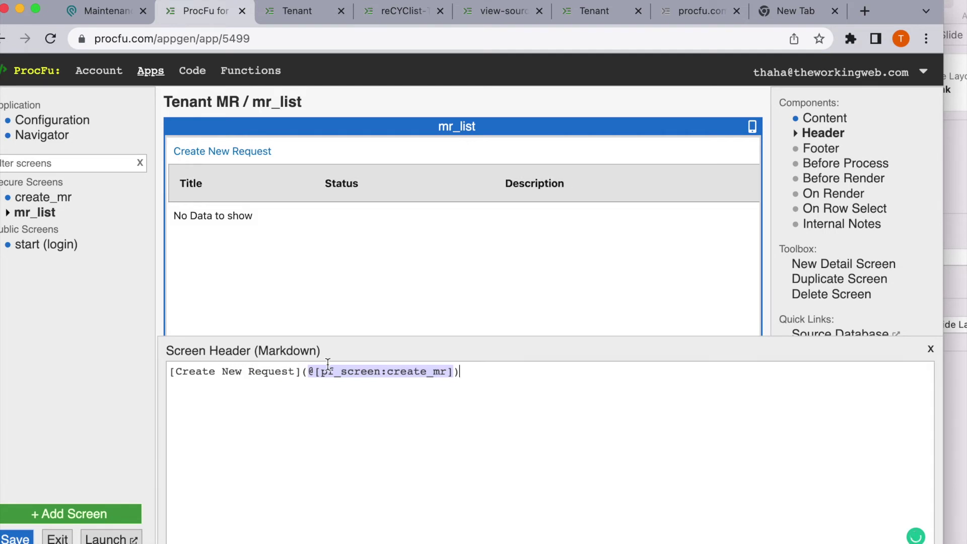
key("End")
left_click_drag(497, 371, 135, 365)
key("super+c")
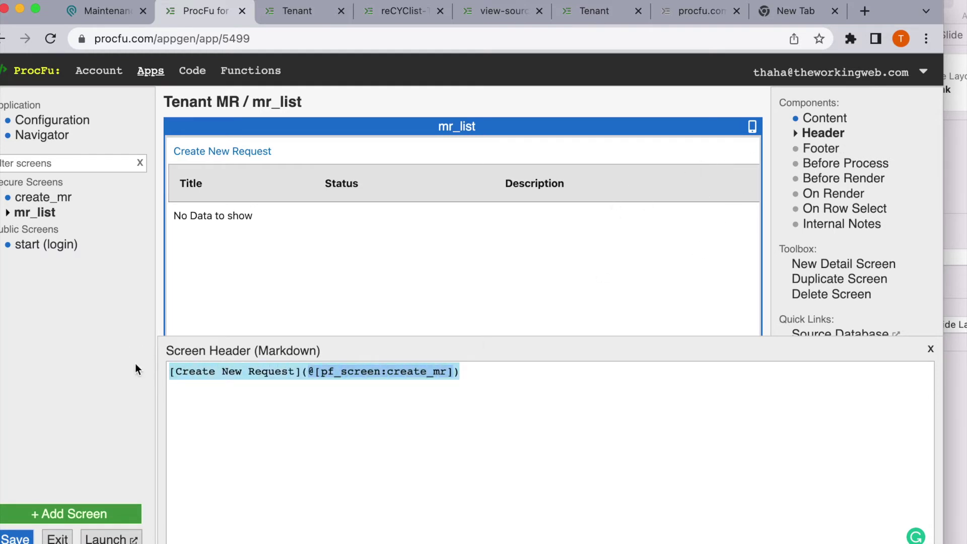
Paste the link into the footer and turn it into a 'Logout' link to @[pf_logout]
left_click(821, 148)
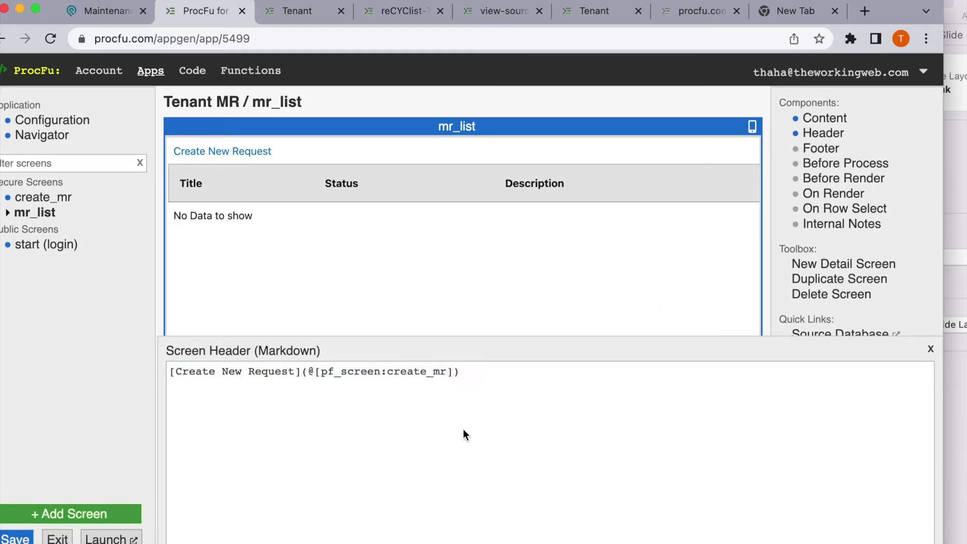
left_click(380, 401)
key("super+v")
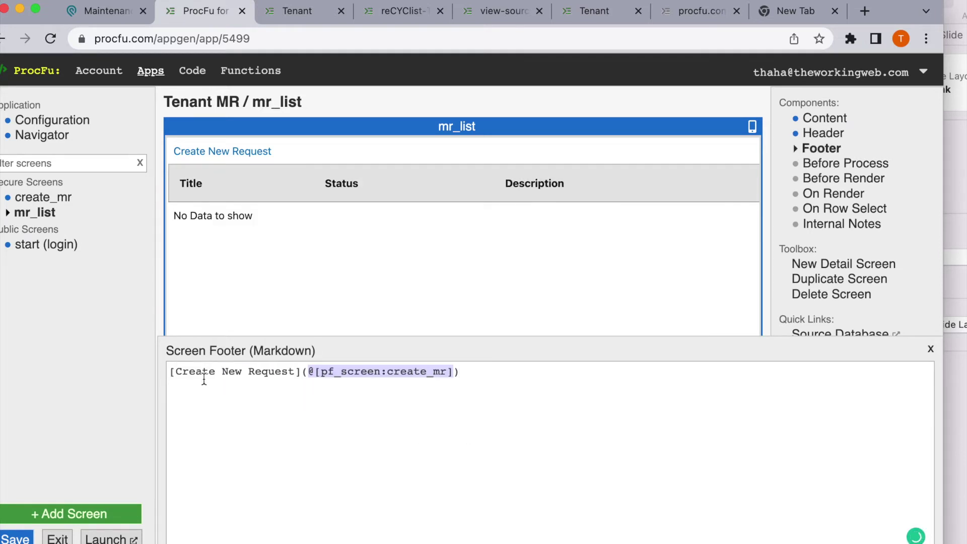
left_click_drag(181, 373, 292, 375)
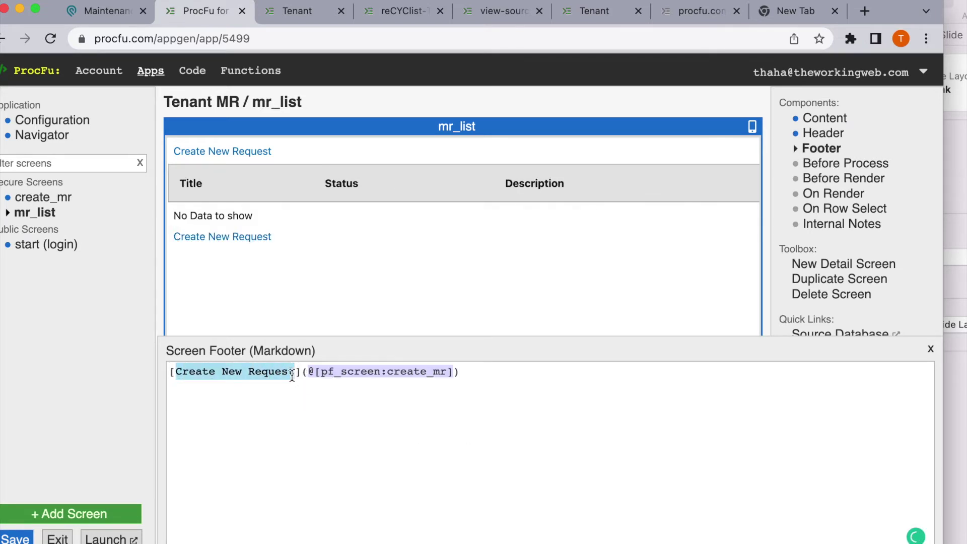
type("Logout")
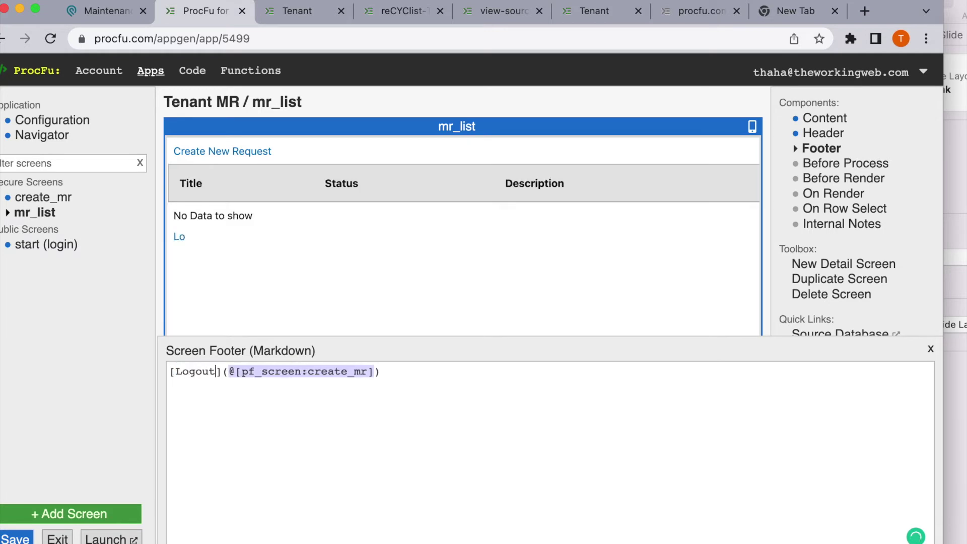
left_click_drag(242, 373, 374, 375)
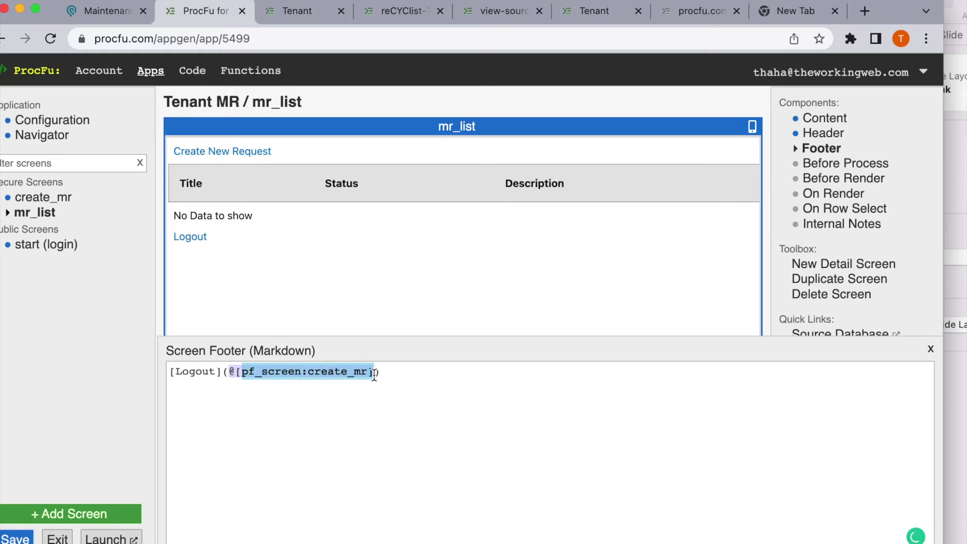
key("BackSpace")
type("[")
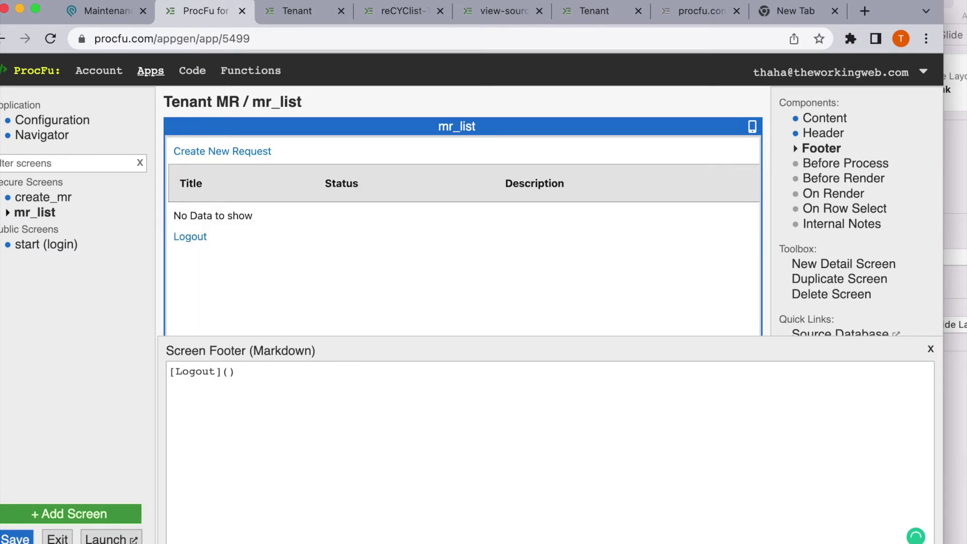
type("lo")
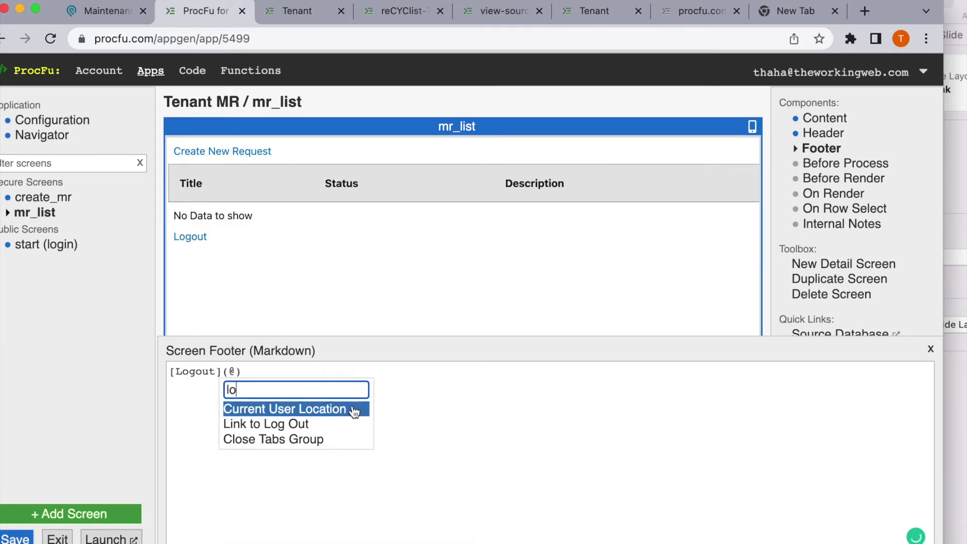
left_click(299, 429)
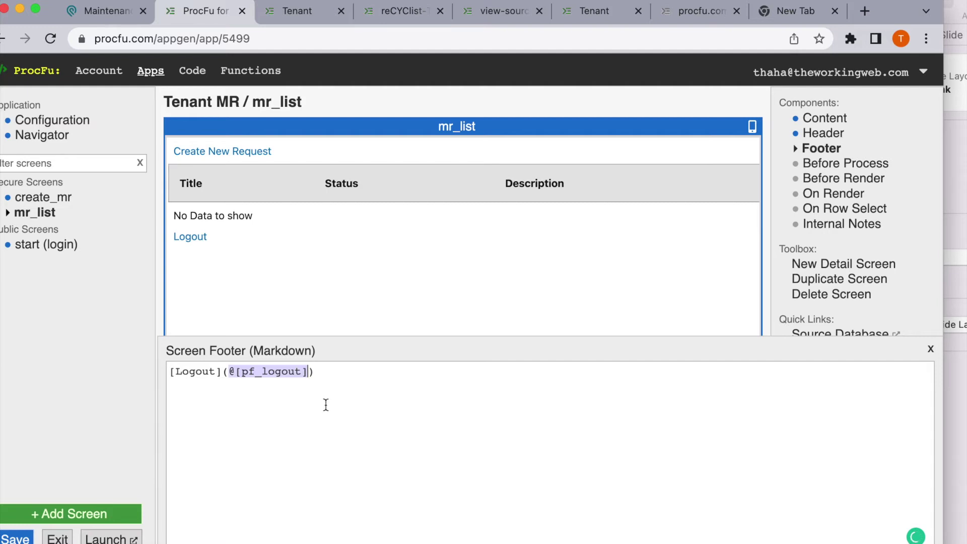
left_click(47, 200)
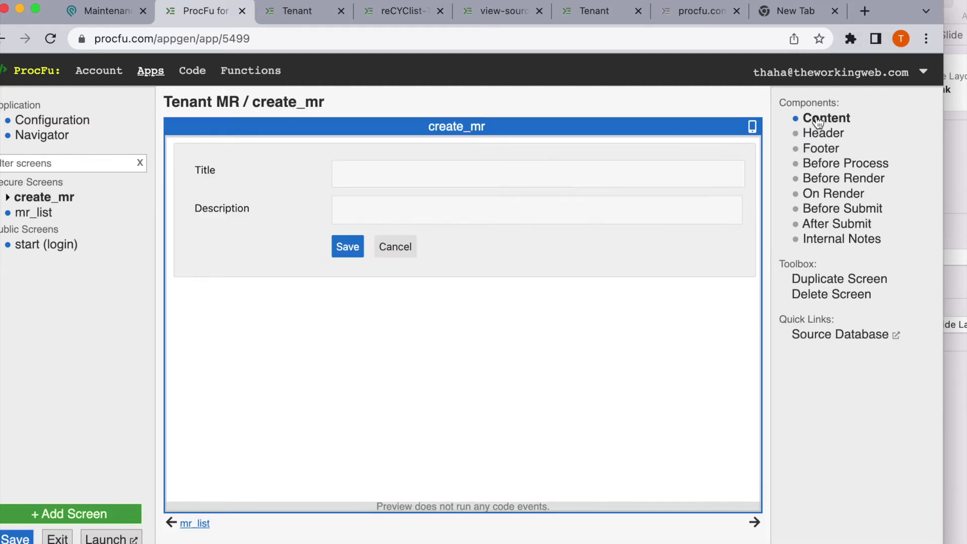
Set create_mr's On Submit destination to mr_list and save the app
left_click(817, 120)
scroll(289, 519, "down", 3)
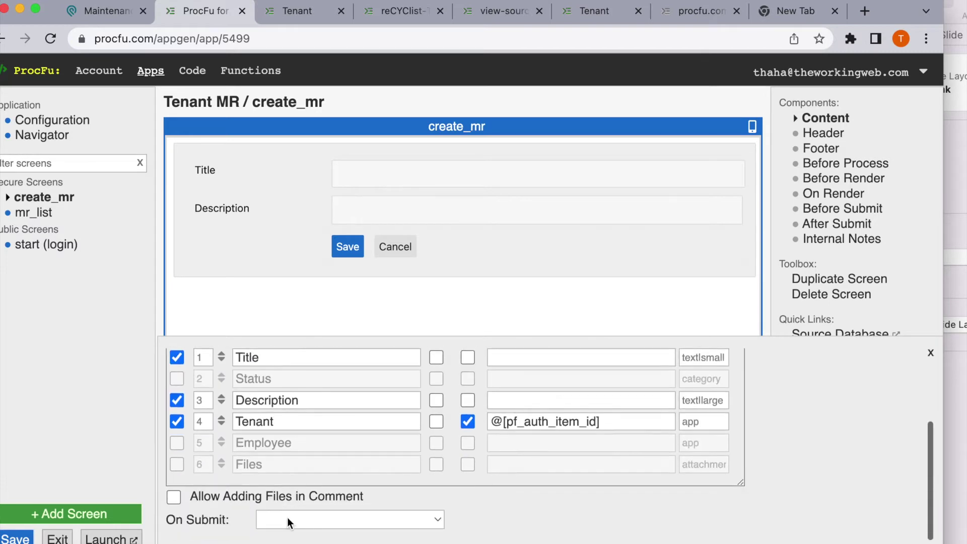
left_click(292, 523)
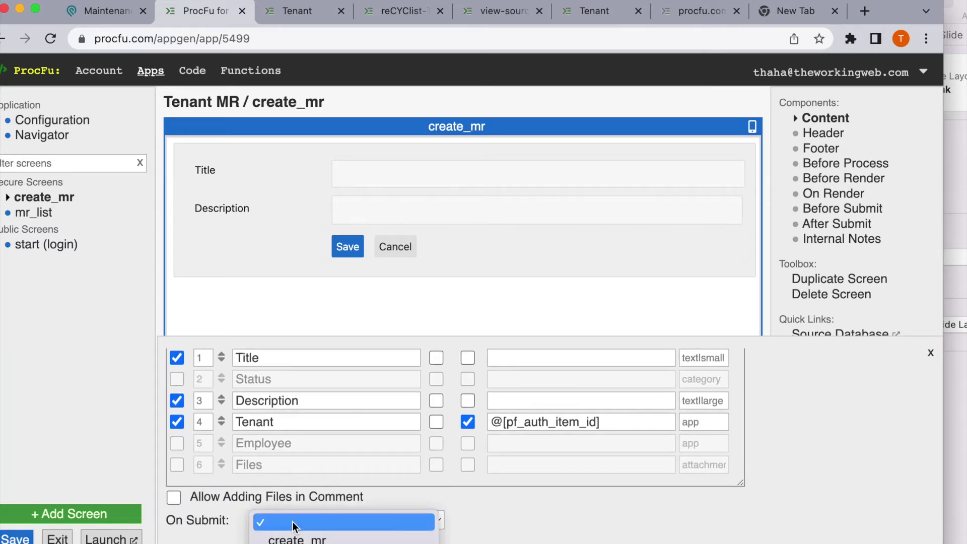
left_click(282, 541)
left_click(38, 214)
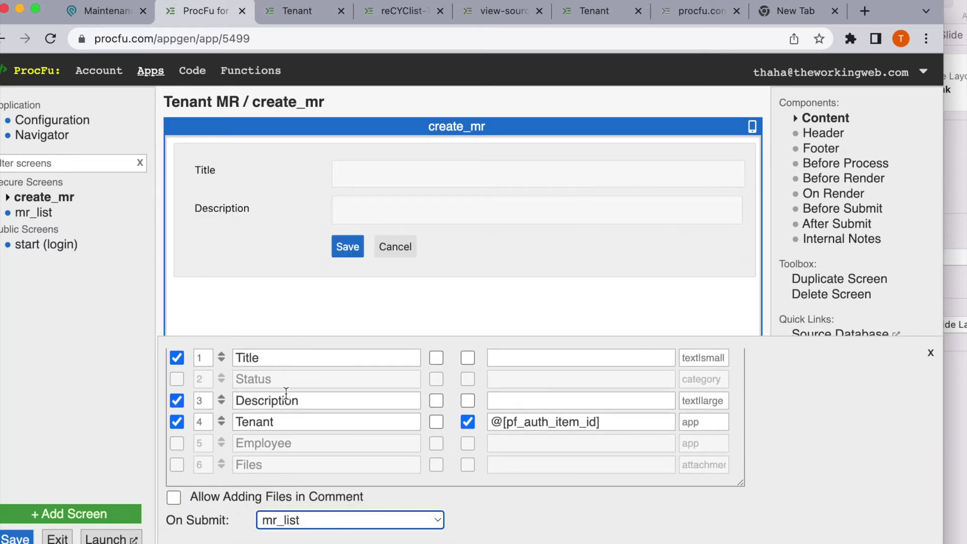
left_click(17, 538)
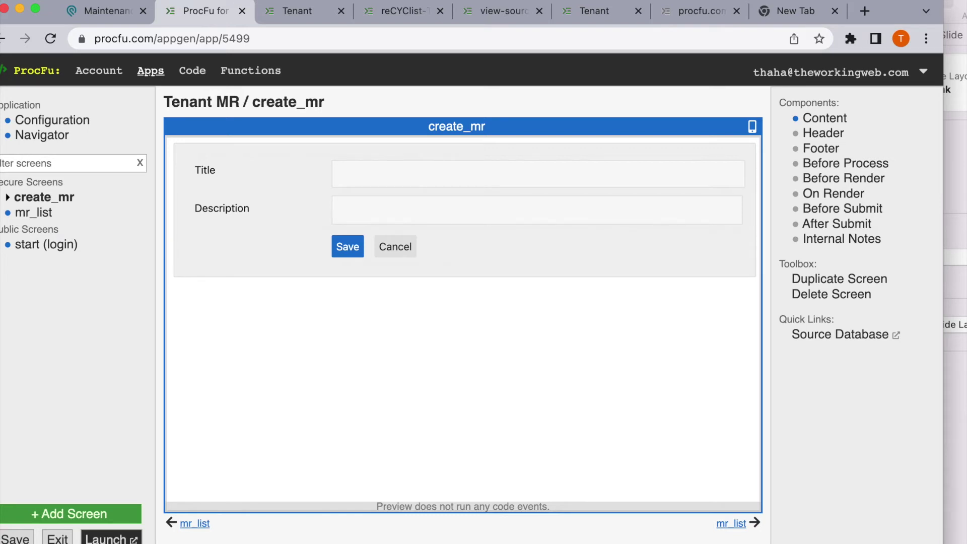
Launch the Tenant MR app and log in with the tenant's username and password
left_click(111, 539)
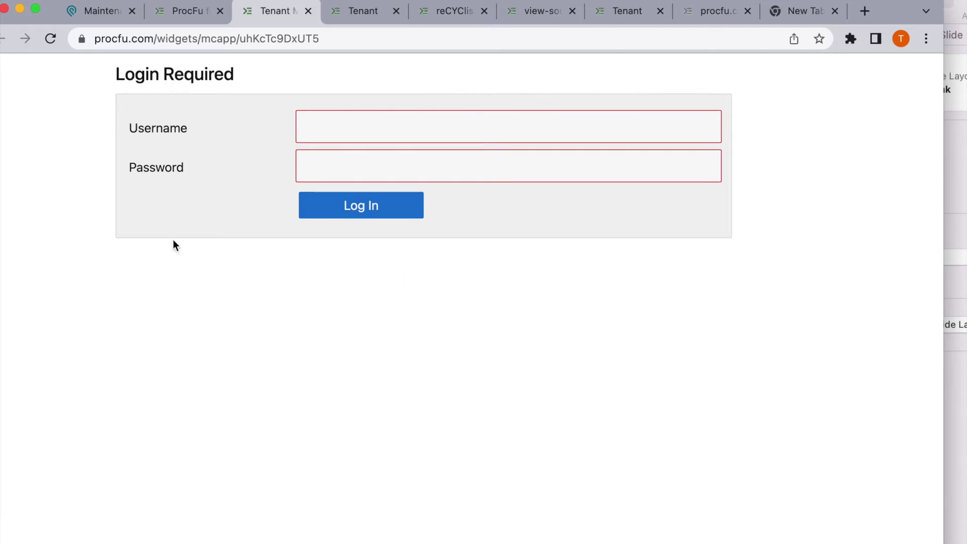
left_click(330, 115)
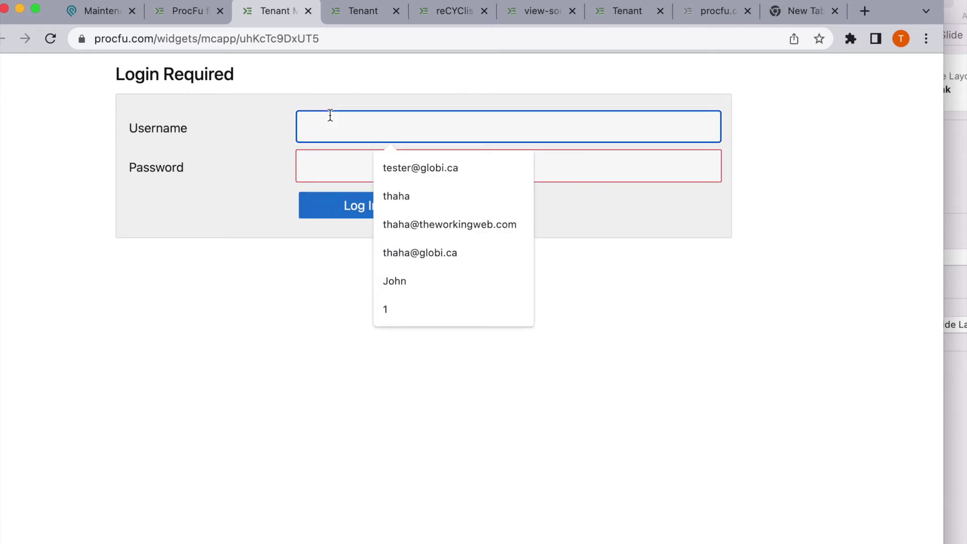
type("1")
key("Tab")
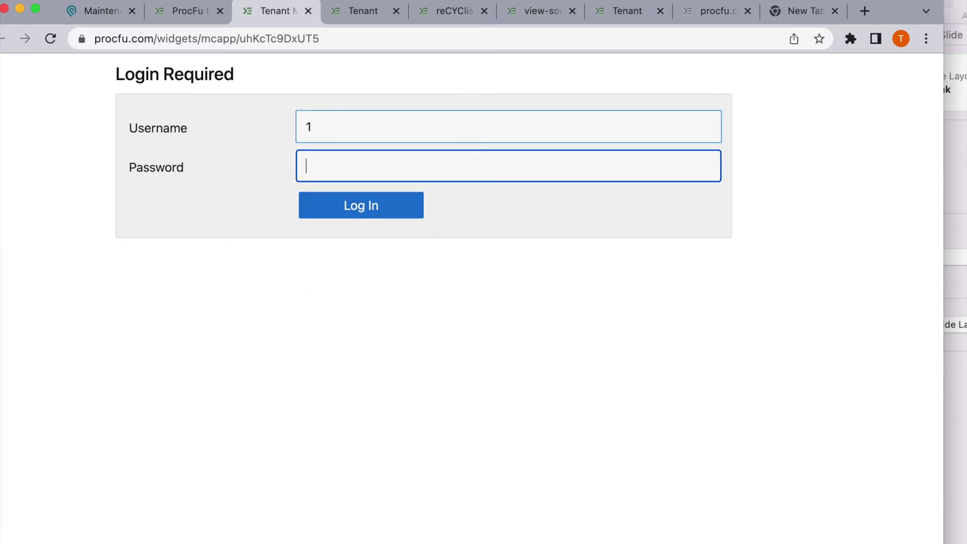
type("123")
left_click(381, 216)
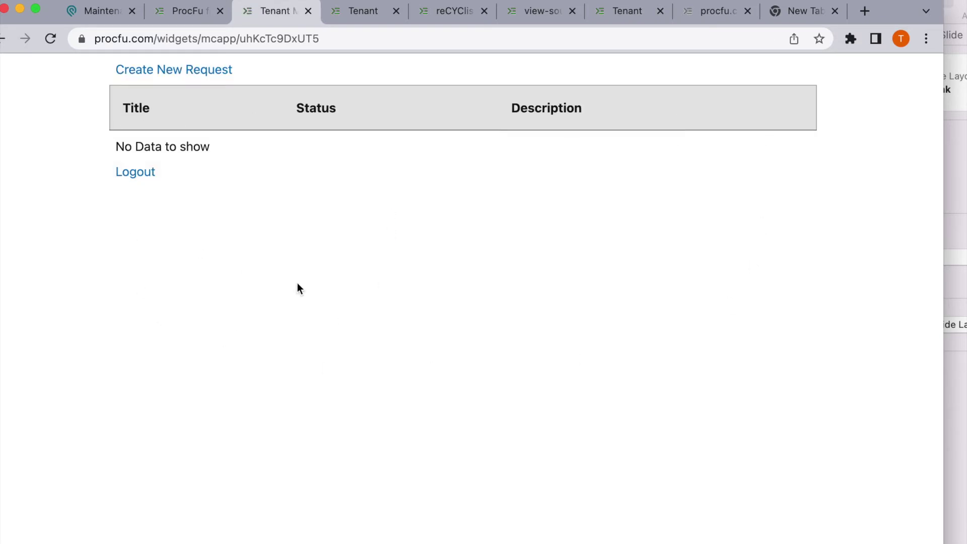
Submit a new request with 'water leakage' as both Title and Description
left_click(196, 71)
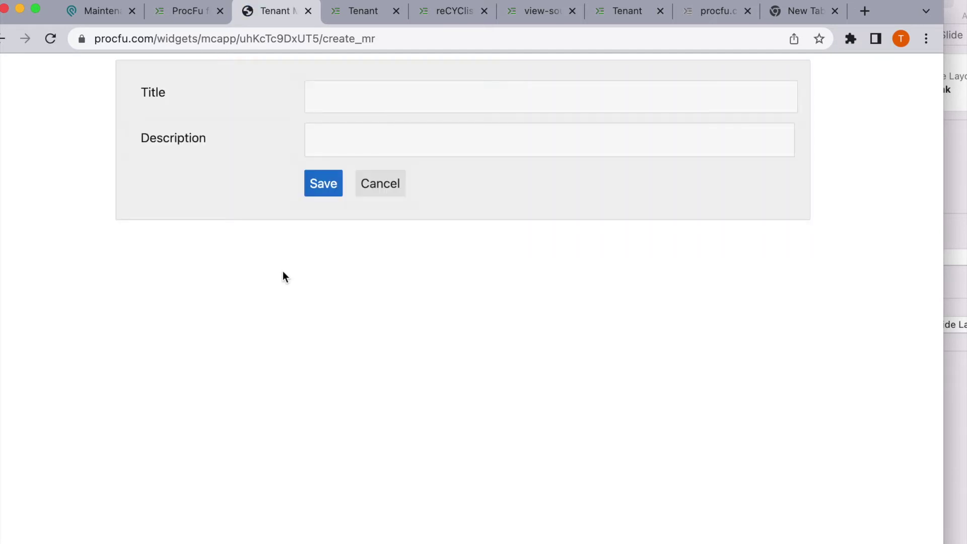
left_click(359, 102)
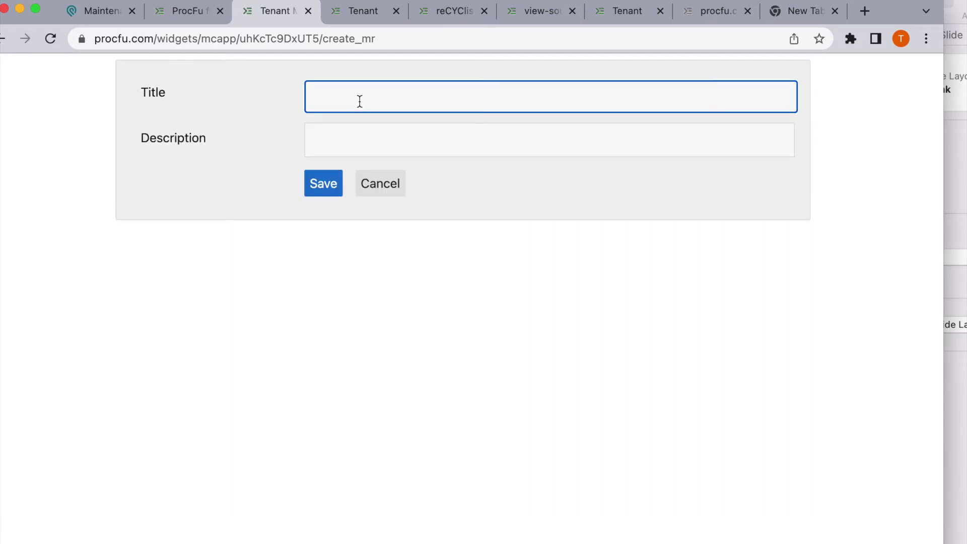
type("w")
type("ater e")
type("leakage")
left_click(349, 99)
double_click(414, 103)
key("super+a")
key("super+c")
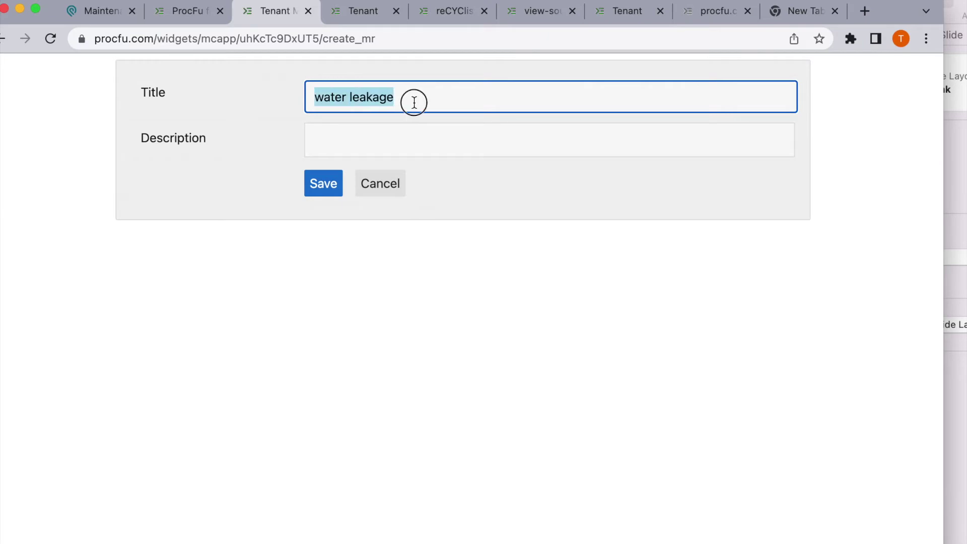
left_click(391, 134)
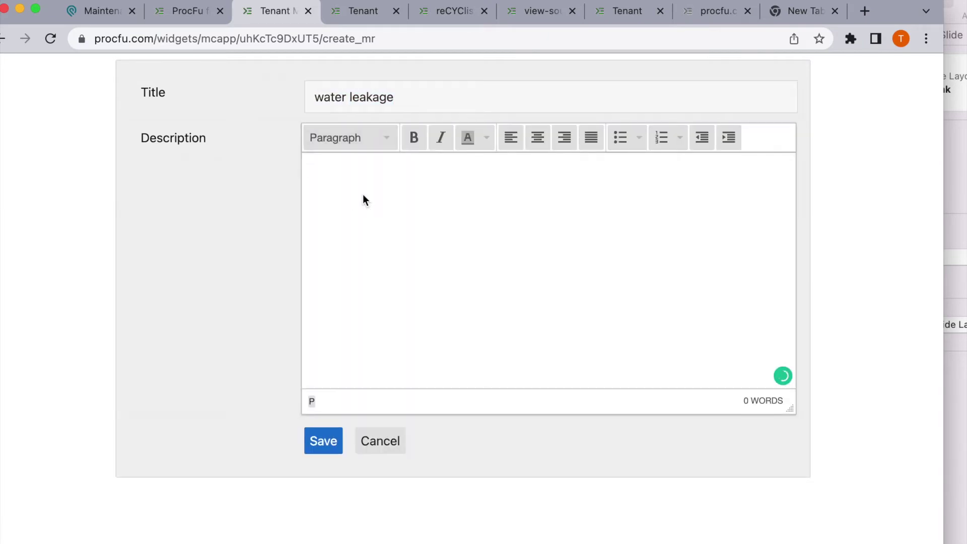
key("super+v")
left_click(213, 315)
left_click(338, 201)
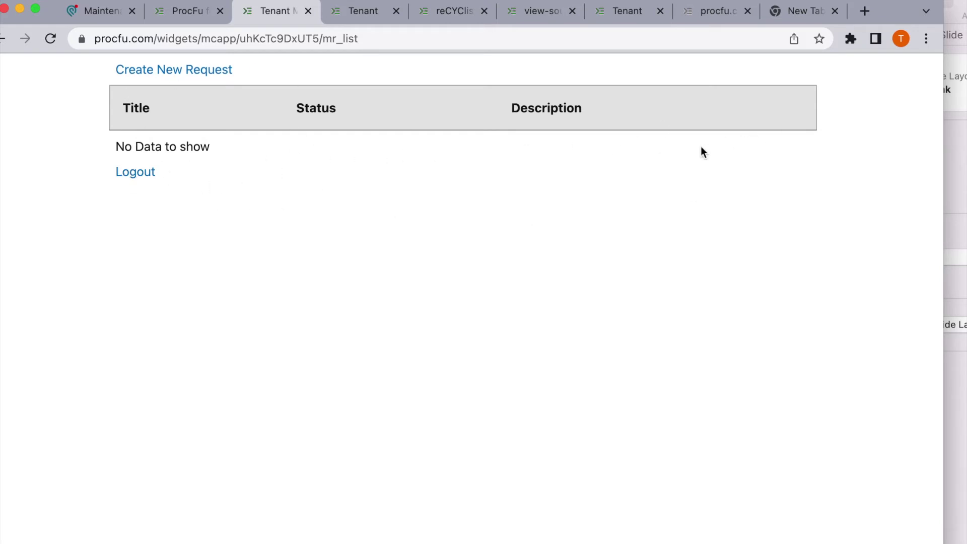
Check the water leakage item's columns in Podio, then reload the tenant's mr_list page
left_click(96, 16)
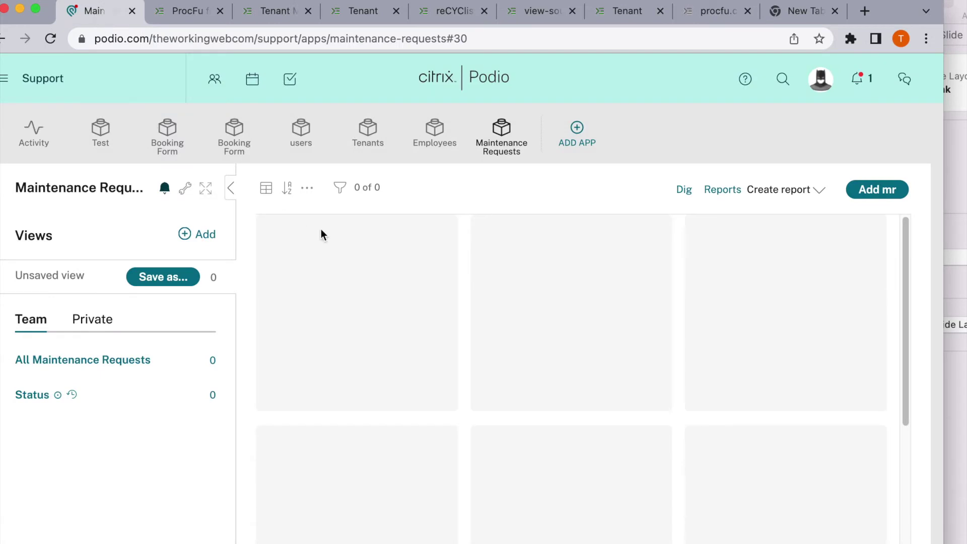
left_click(504, 134)
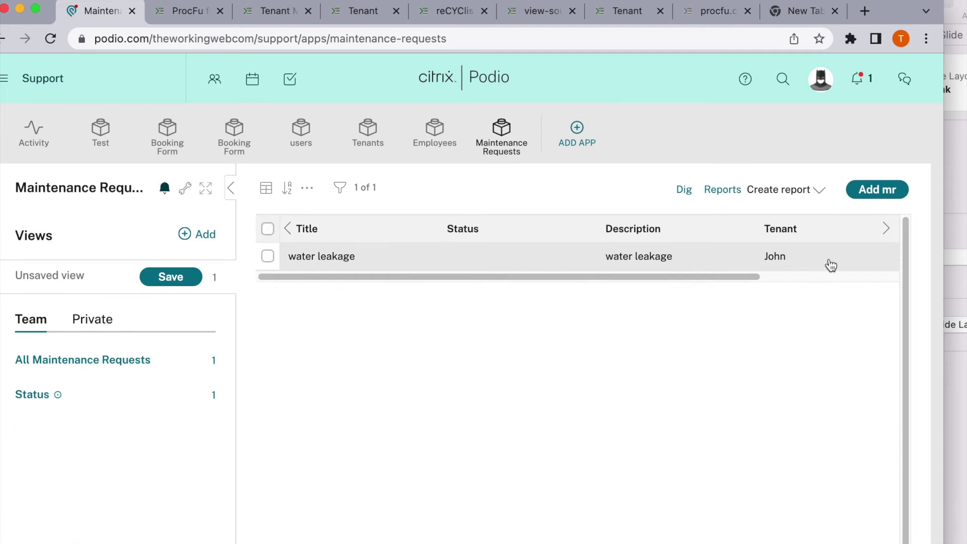
left_click_drag(724, 277, 803, 285)
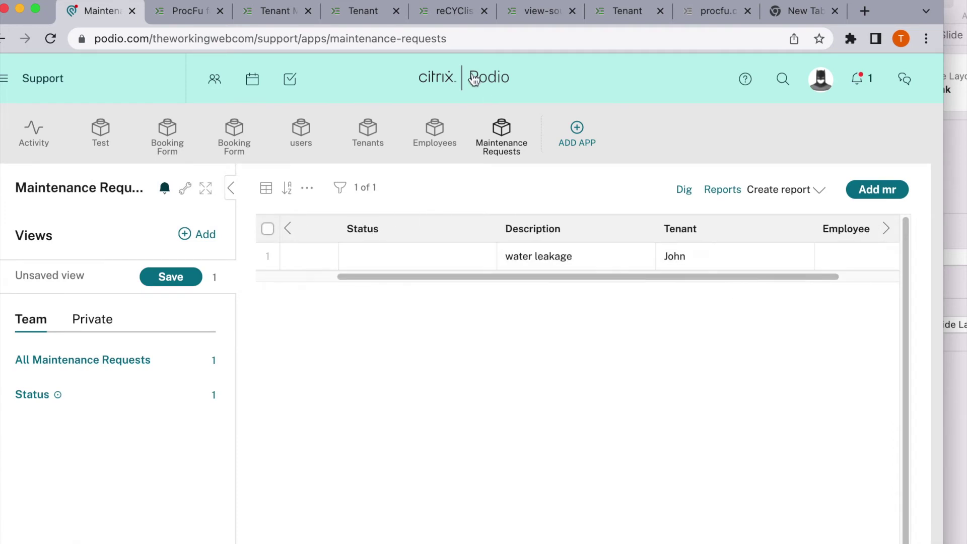
left_click(272, 15)
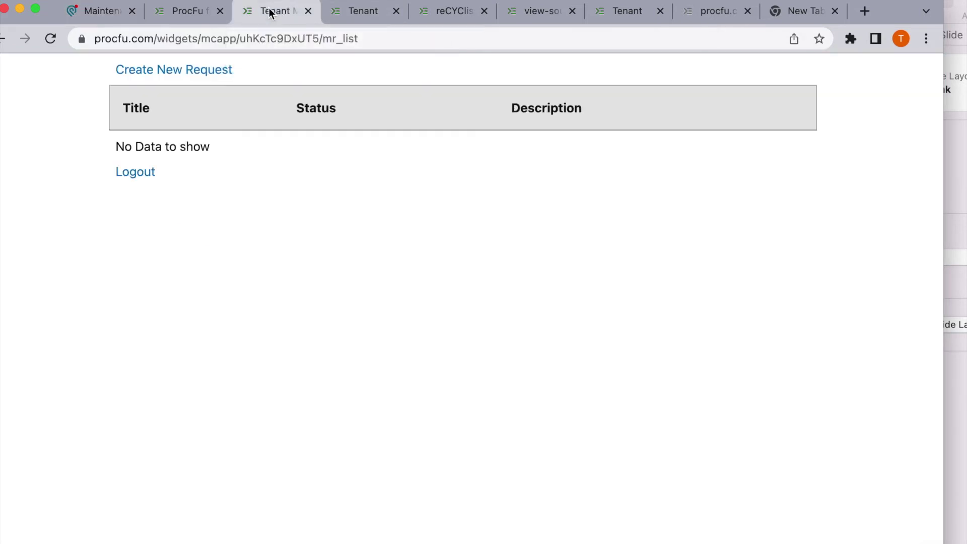
left_click(50, 38)
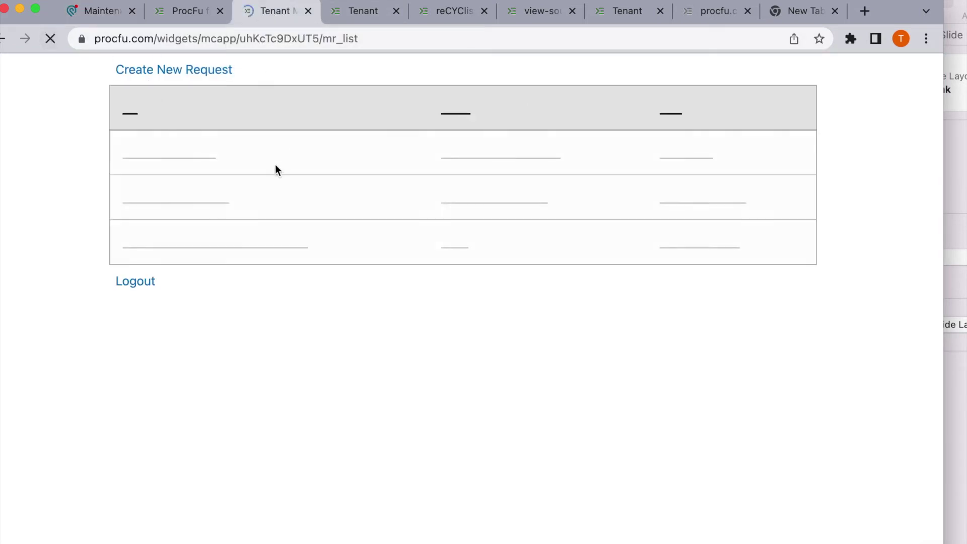
Set mr_list to list Related Items through the Tenants app, then reload the tenant's request list
left_click(183, 16)
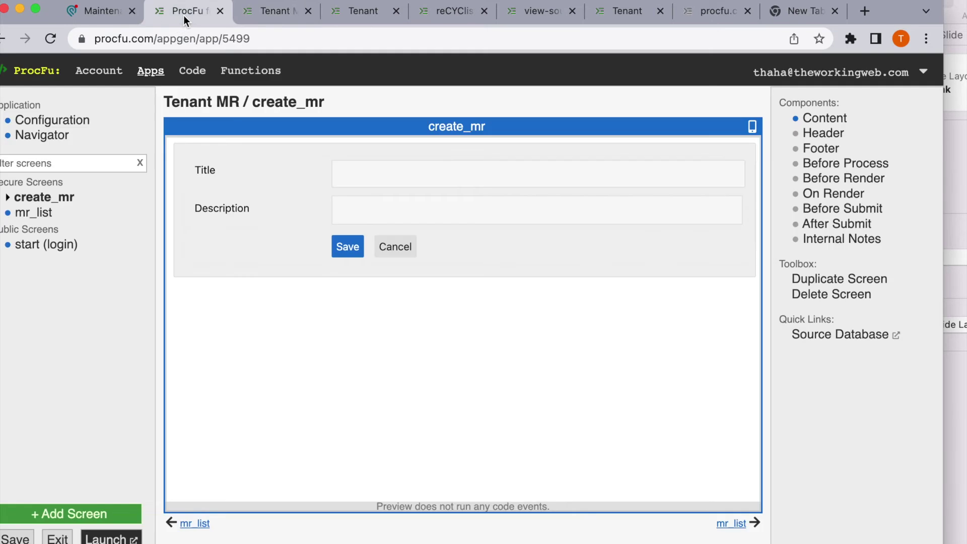
left_click(55, 212)
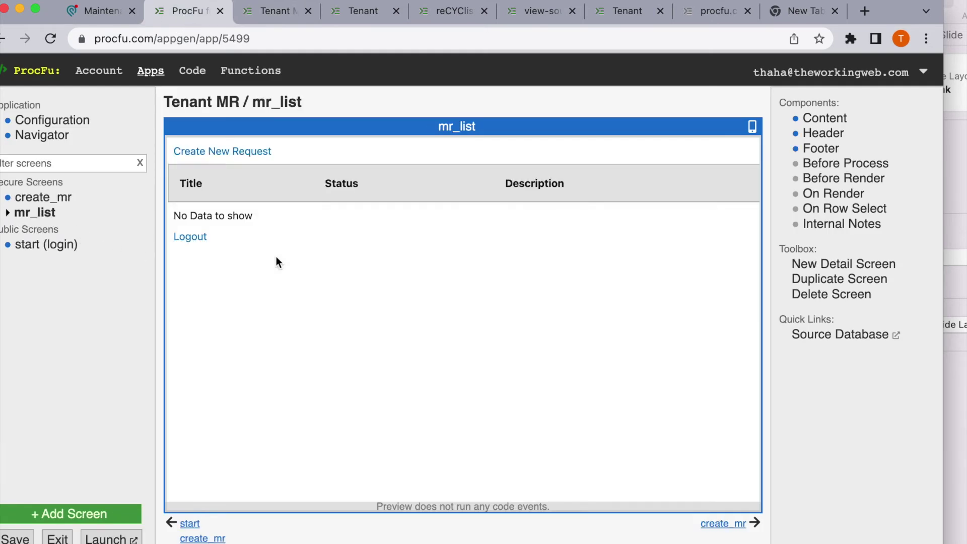
left_click(821, 119)
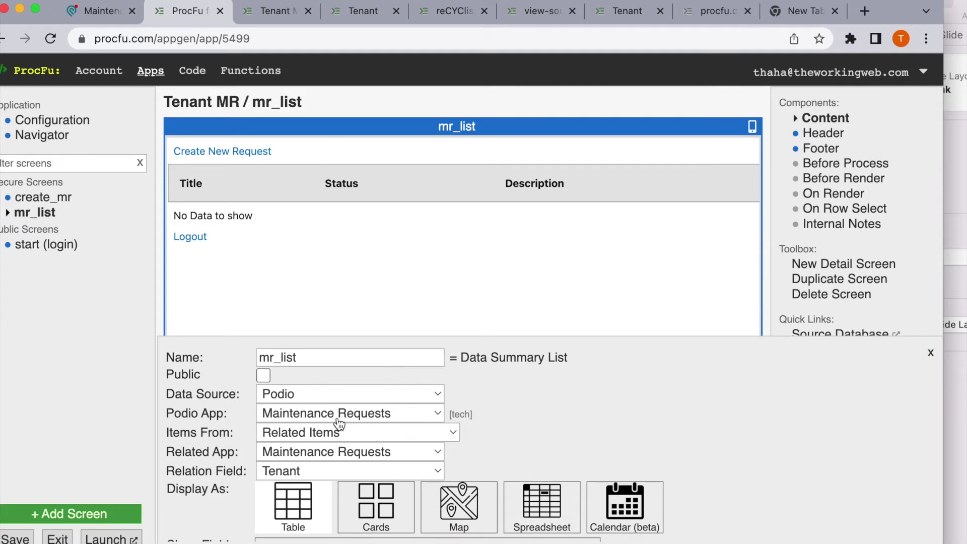
scroll(370, 433, "down", 1)
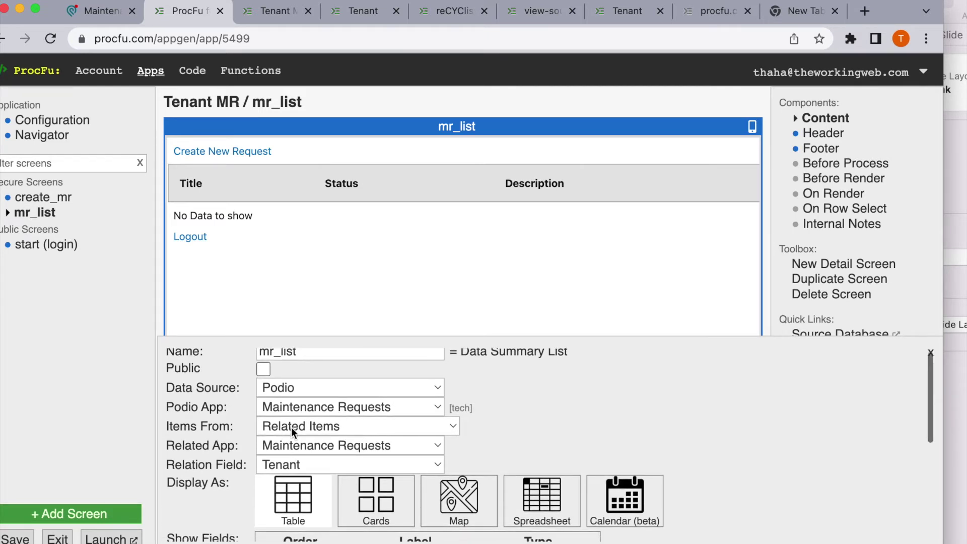
left_click(334, 427)
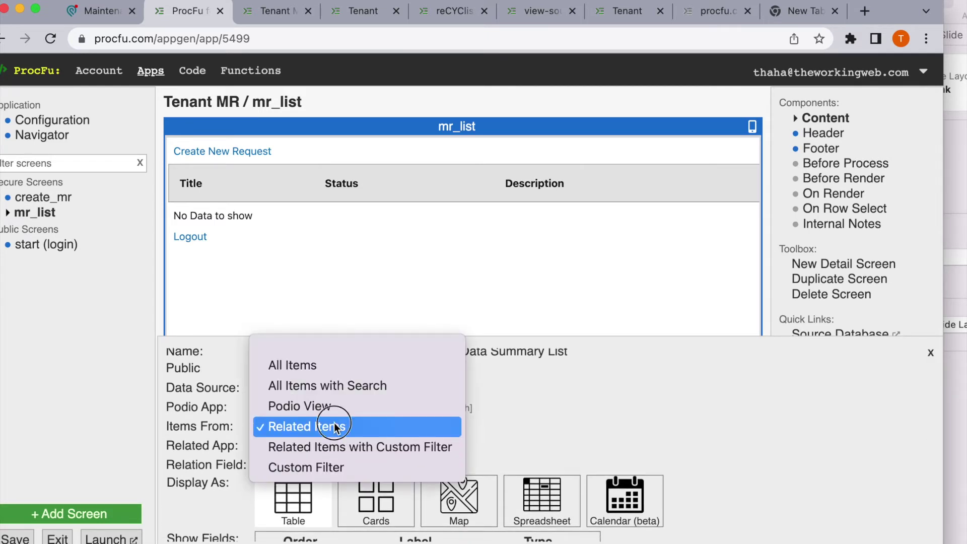
left_click(334, 426)
left_click(339, 444)
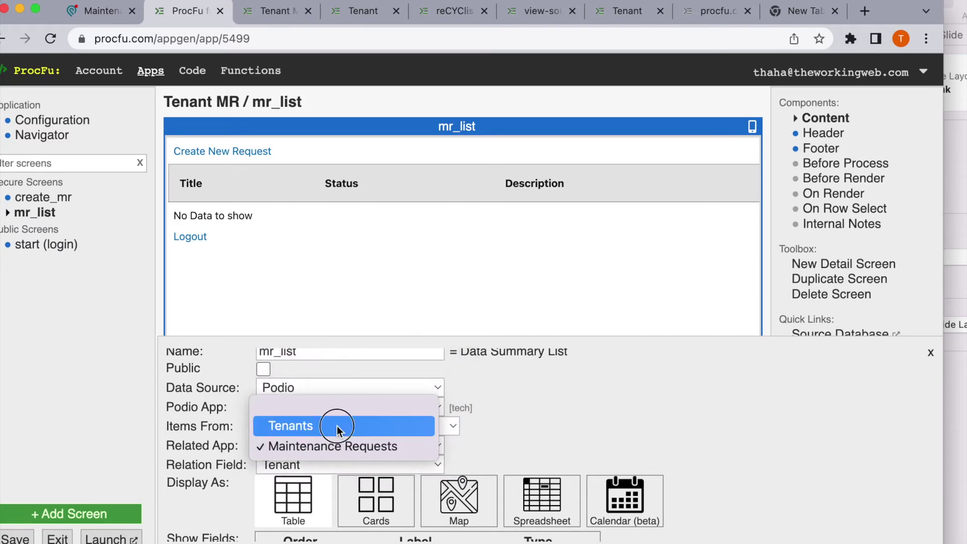
left_click(338, 427)
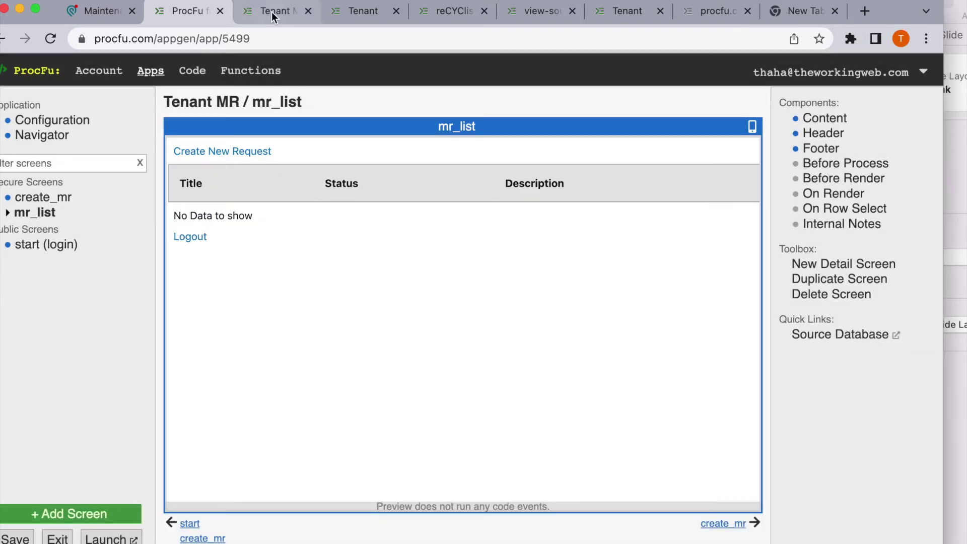
left_click(270, 12)
left_click(50, 42)
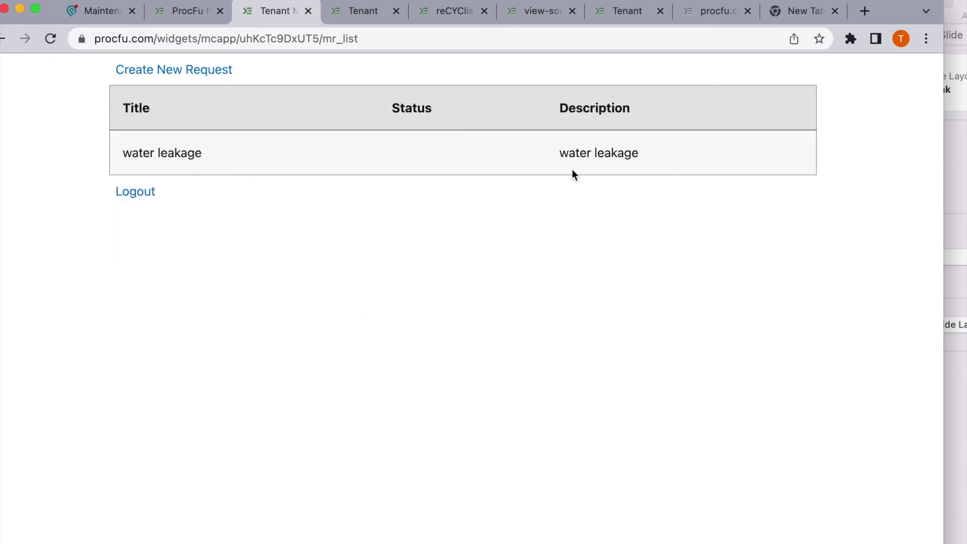
Log out and sign in as the other tenant with their username and password
left_click(142, 193)
left_click(327, 129)
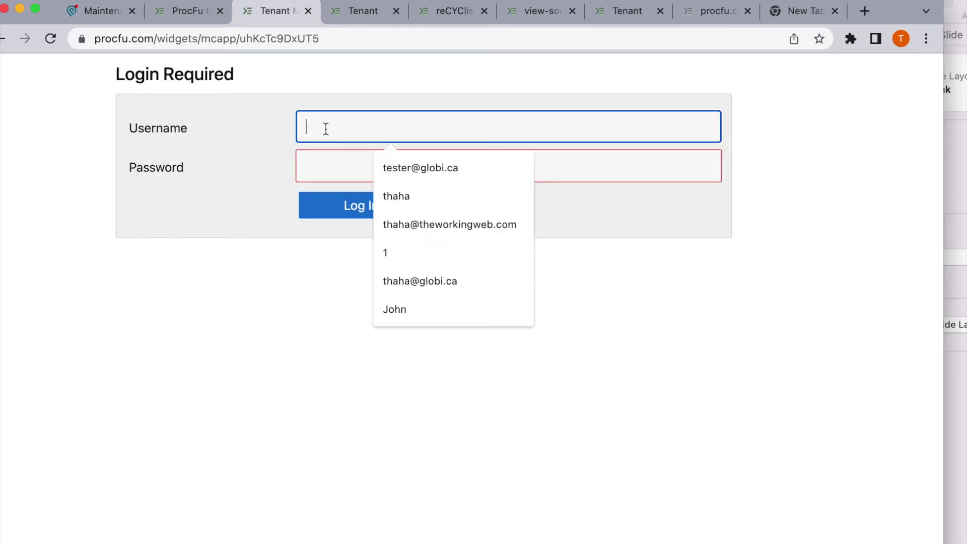
type("2")
key("Tab")
type("22")
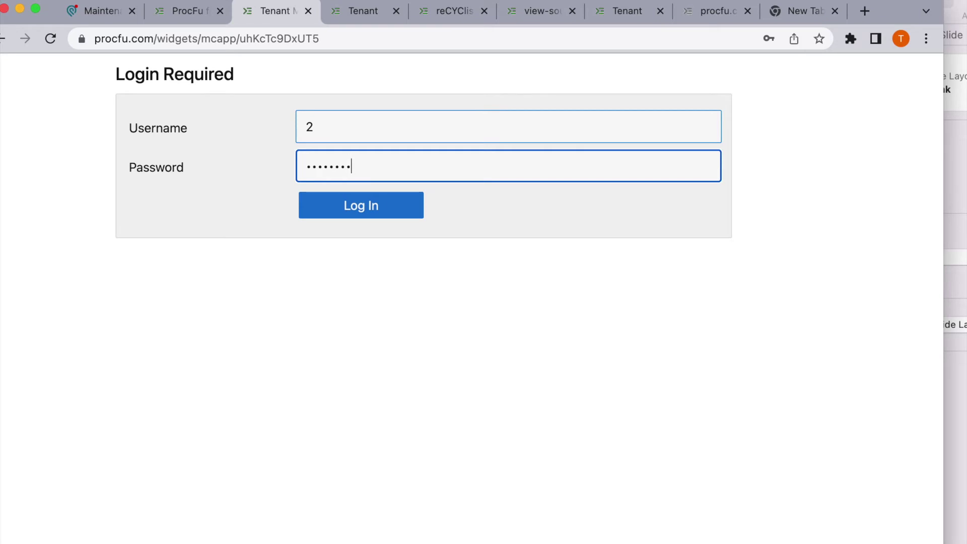
left_click(353, 210)
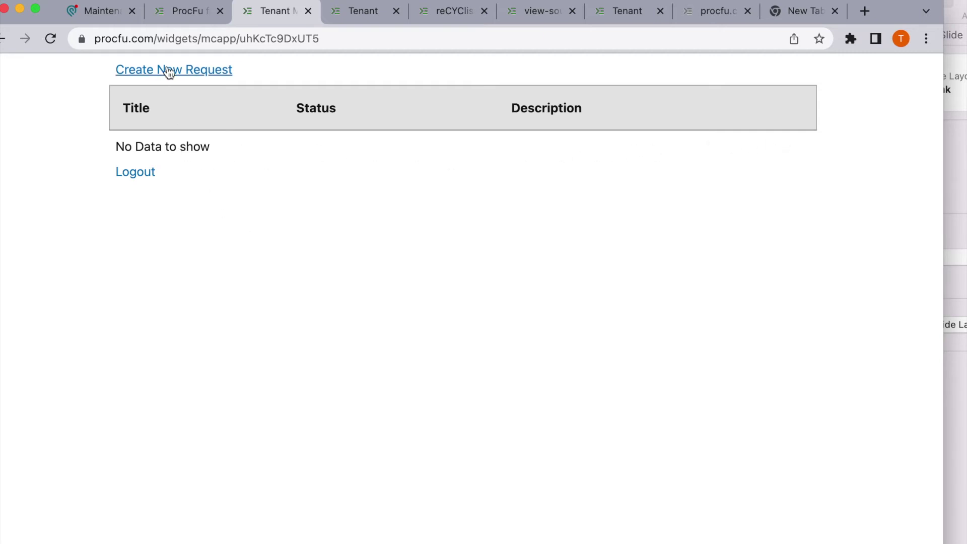
Set mr_list's Items From to All Items and go back to the tenant's request page
left_click(189, 10)
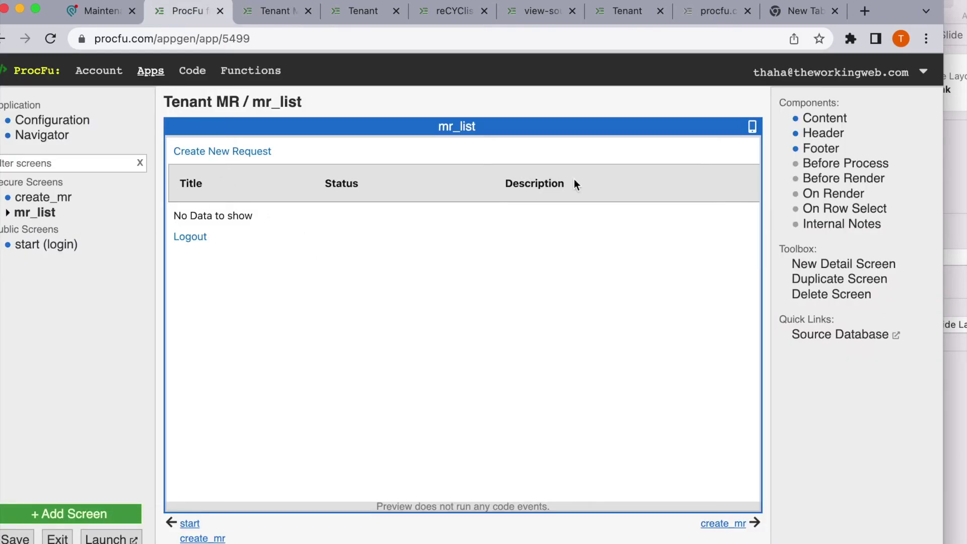
left_click(826, 119)
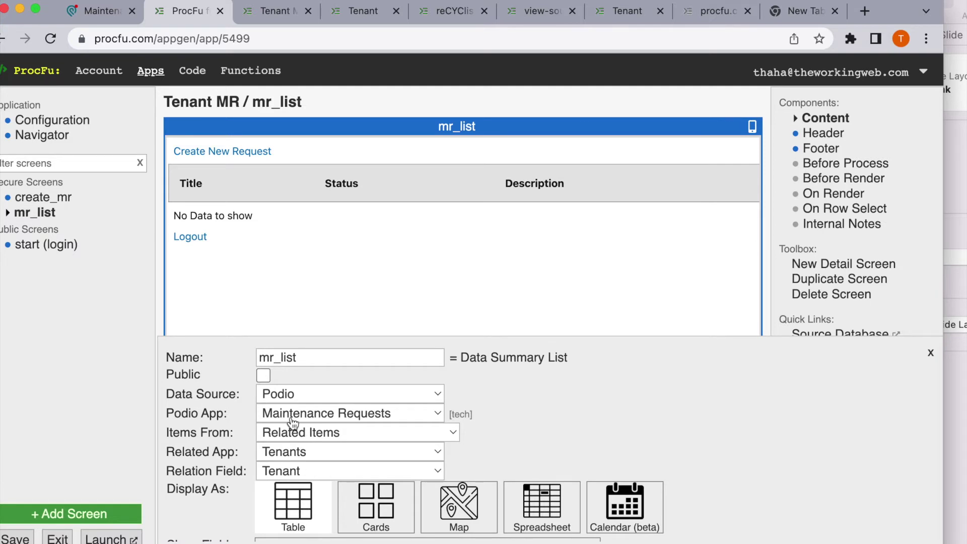
left_click(341, 432)
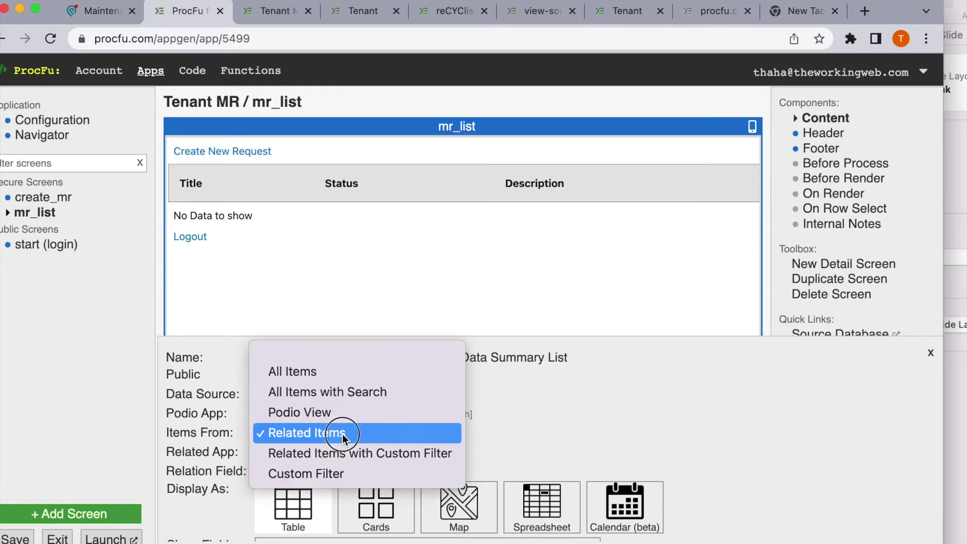
left_click(328, 371)
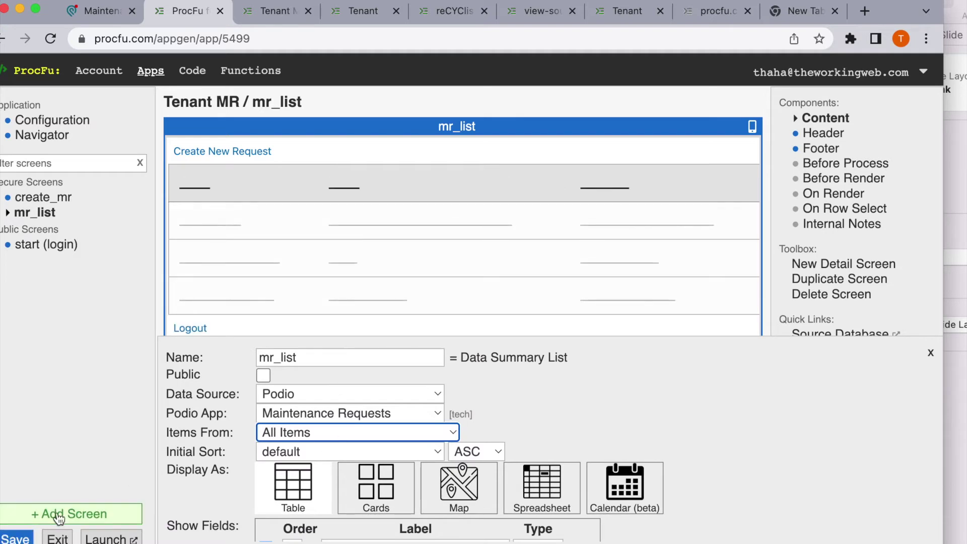
left_click(276, 14)
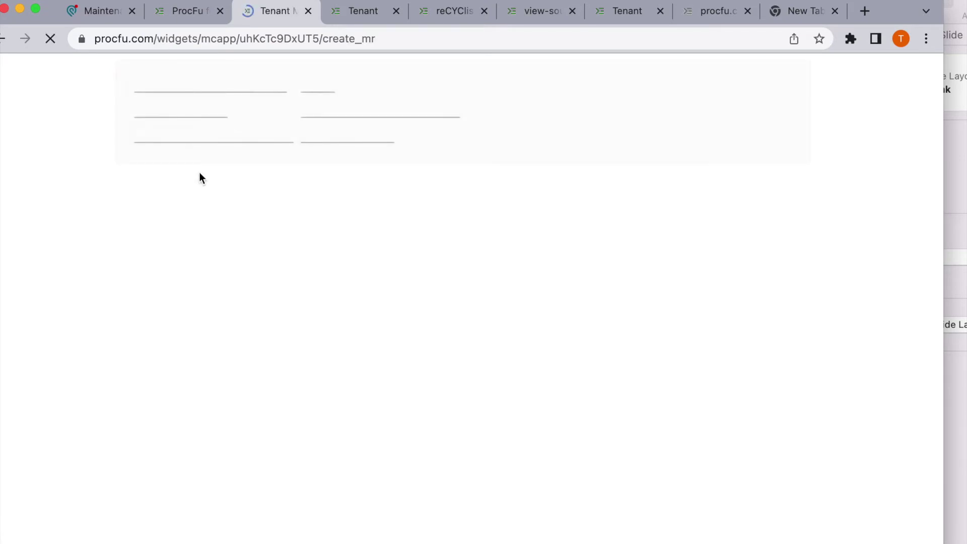
Submit a request titled 'bulb not working' with description 'dddd'
left_click(318, 106)
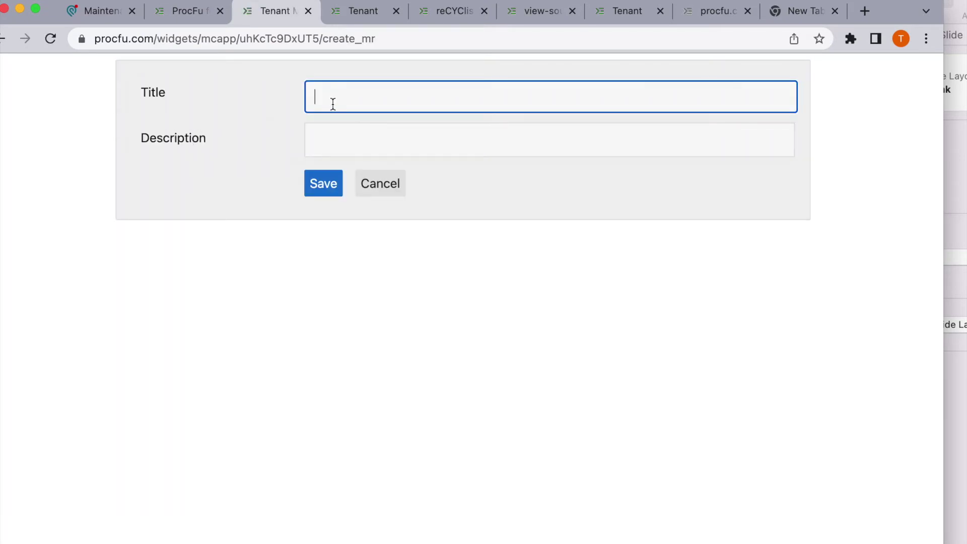
type("bulb not working")
key("Tab")
left_click(374, 205)
type("dddd")
left_click(205, 271)
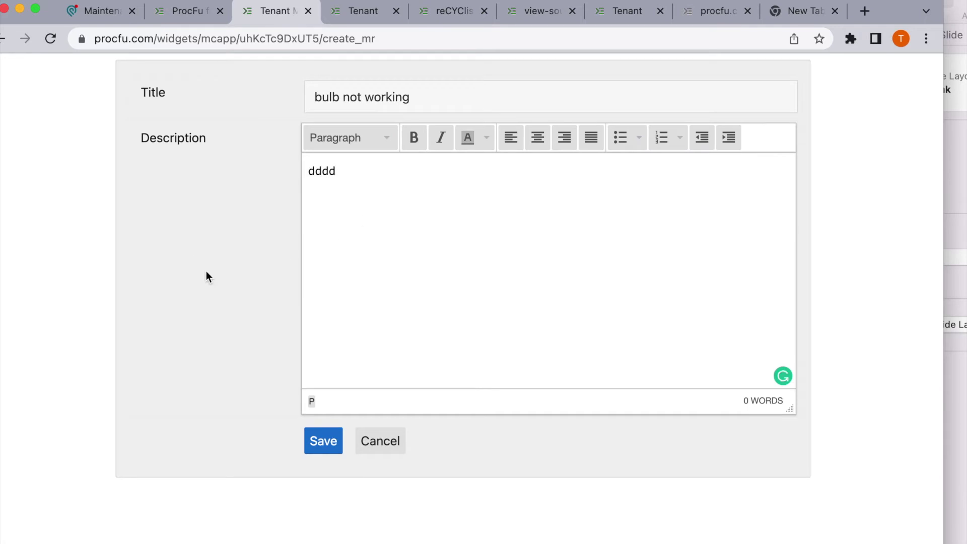
left_click(327, 206)
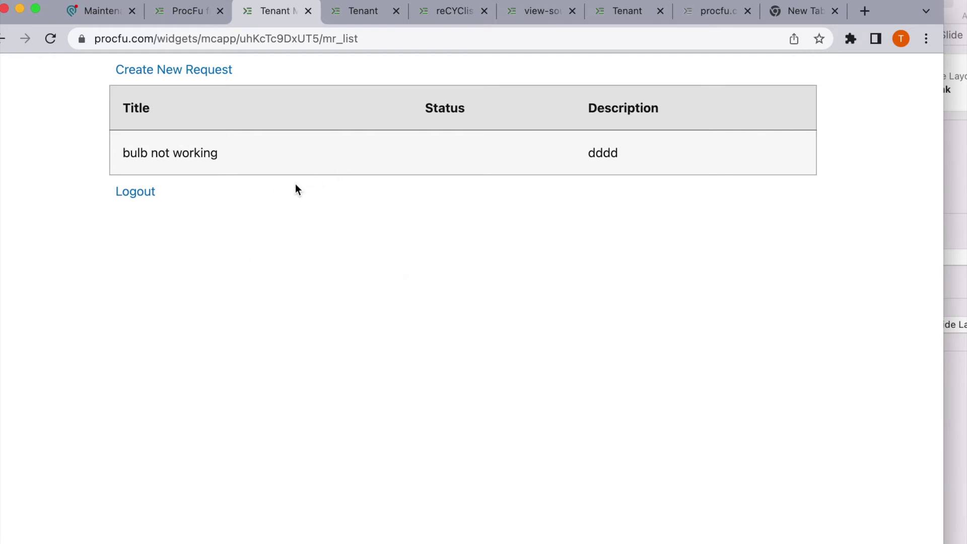
Log out, create a new mini app, rename it 'Employee MR' and save it
left_click(126, 198)
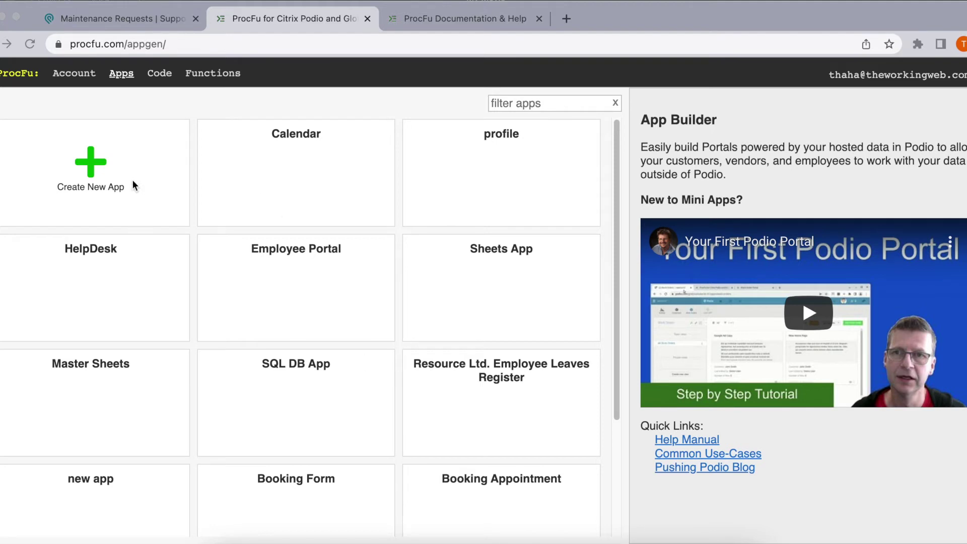
left_click(100, 188)
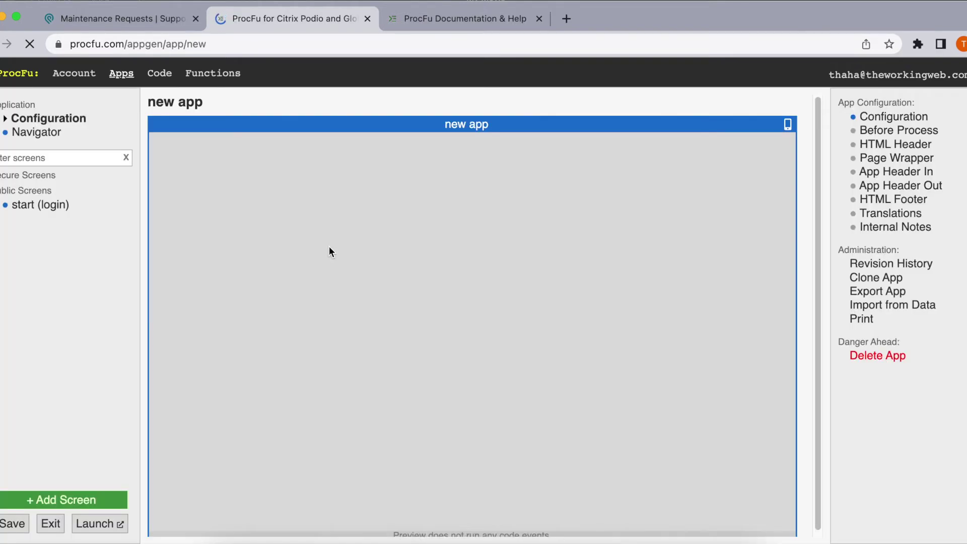
left_click(880, 121)
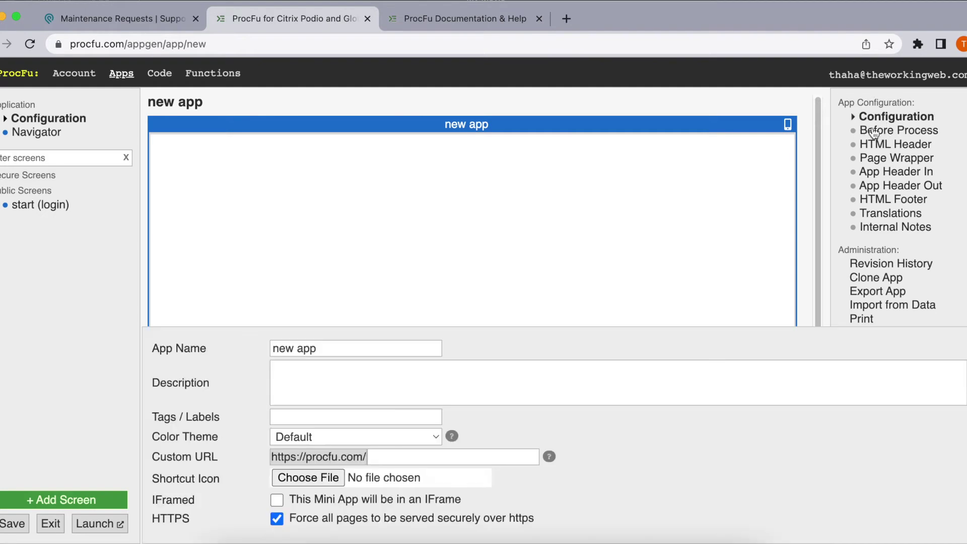
triple_click(369, 349)
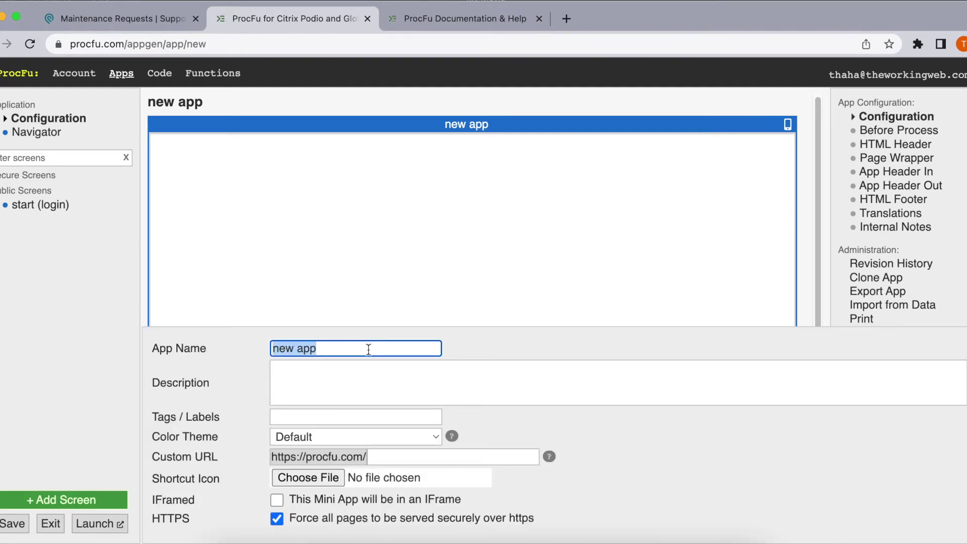
type("Employee MR")
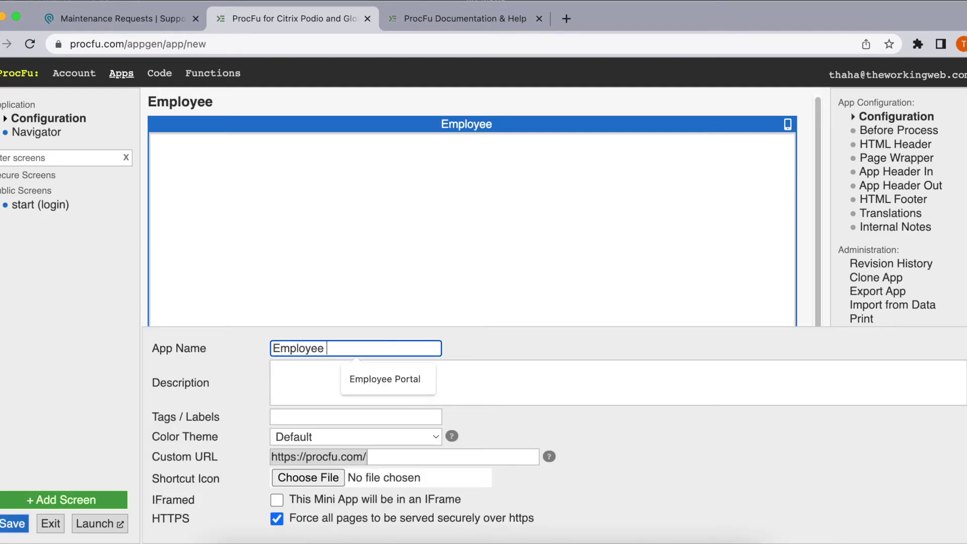
left_click(13, 525)
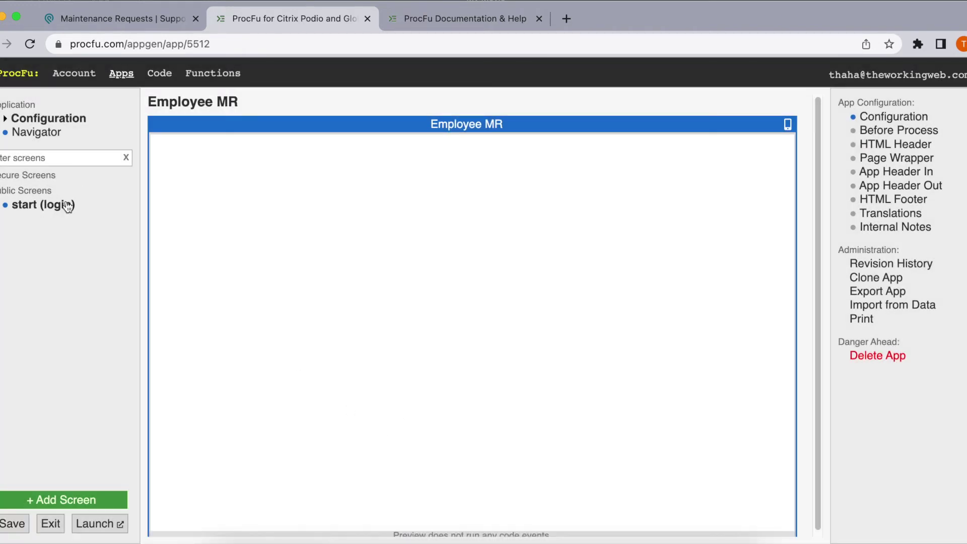
left_click(50, 205)
Use plain-text username/password login against The Working Web > Support > Employees app
left_click(885, 117)
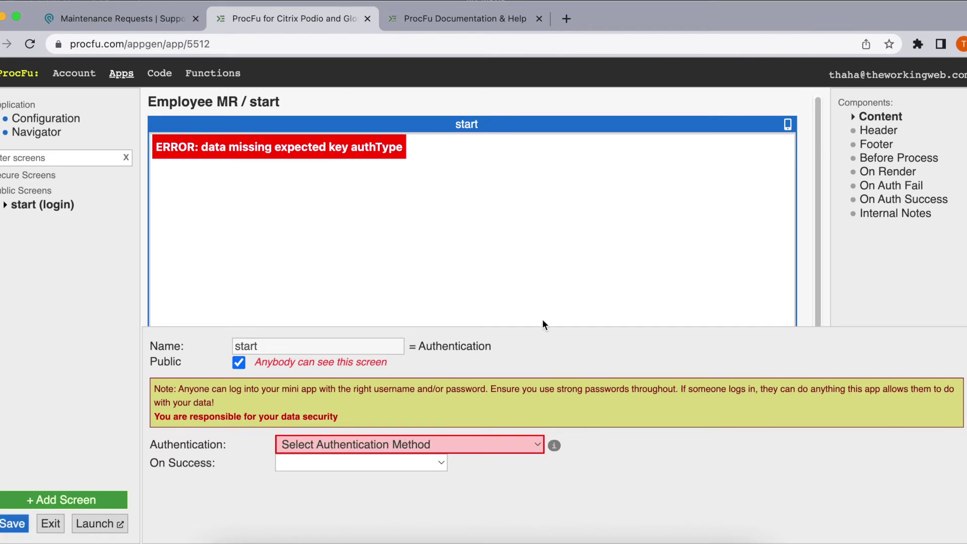
left_click(403, 449)
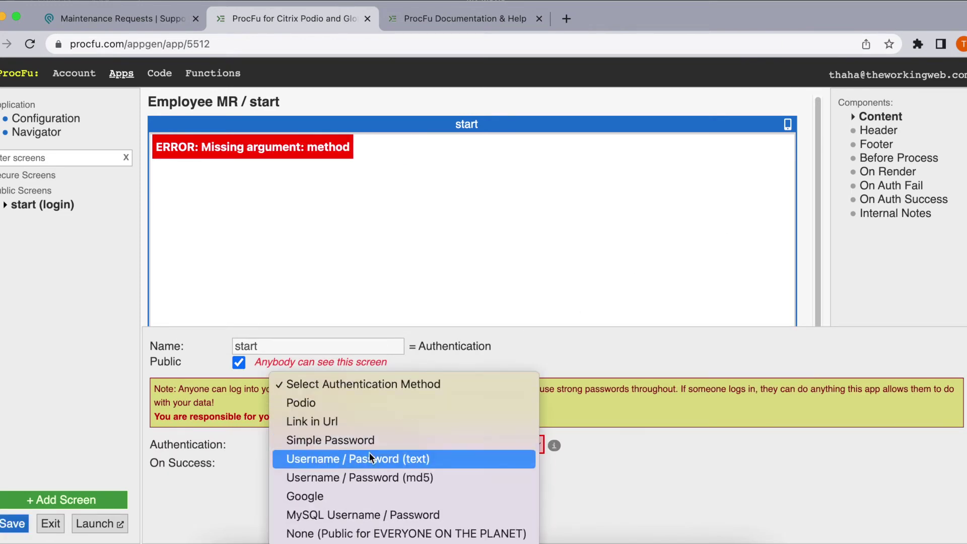
left_click(373, 459)
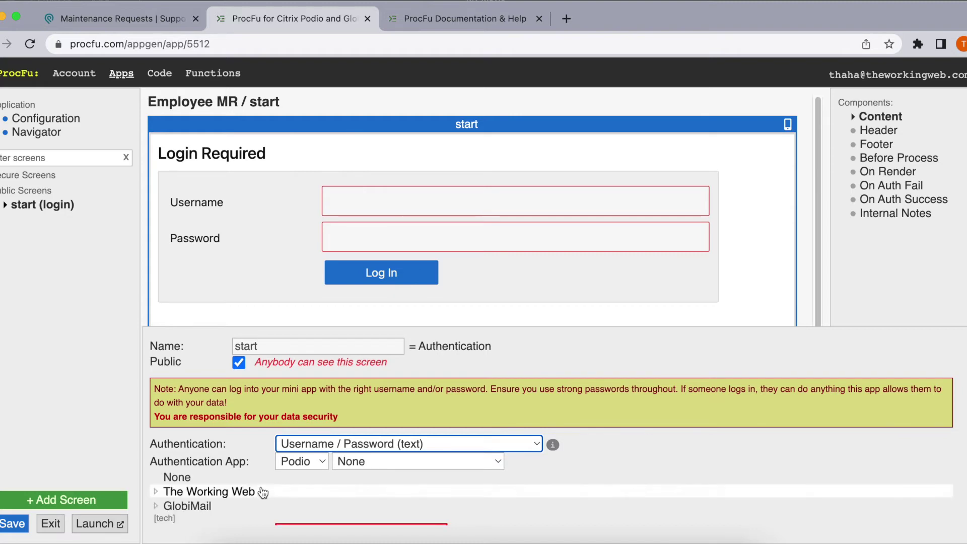
scroll(259, 481, "down", 2)
left_click(249, 400)
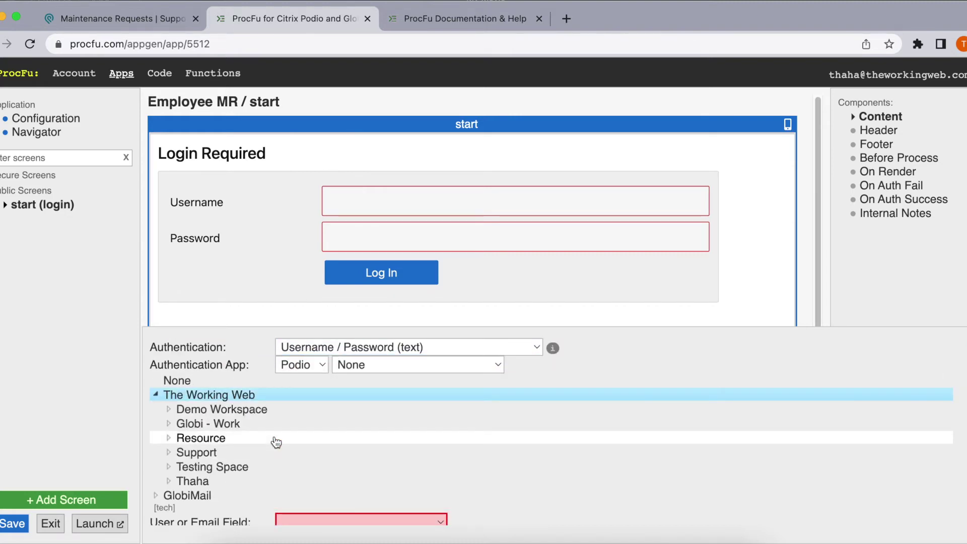
scroll(274, 440, "down", 1)
left_click(228, 436)
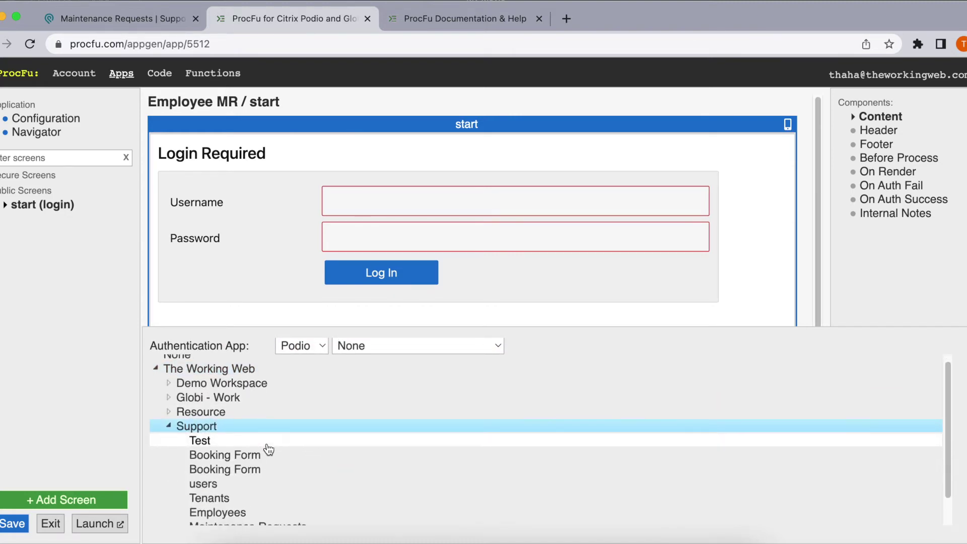
scroll(246, 441, "down", 1)
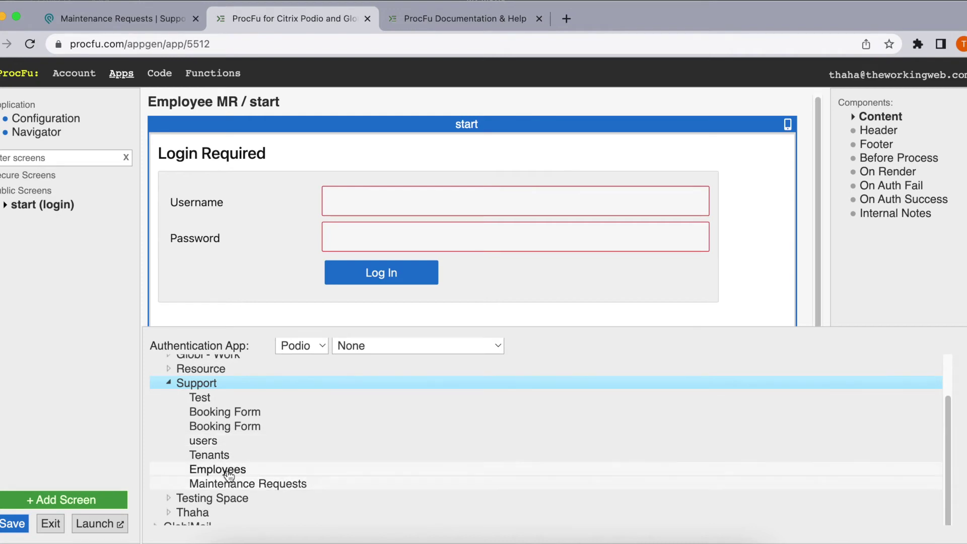
left_click(221, 470)
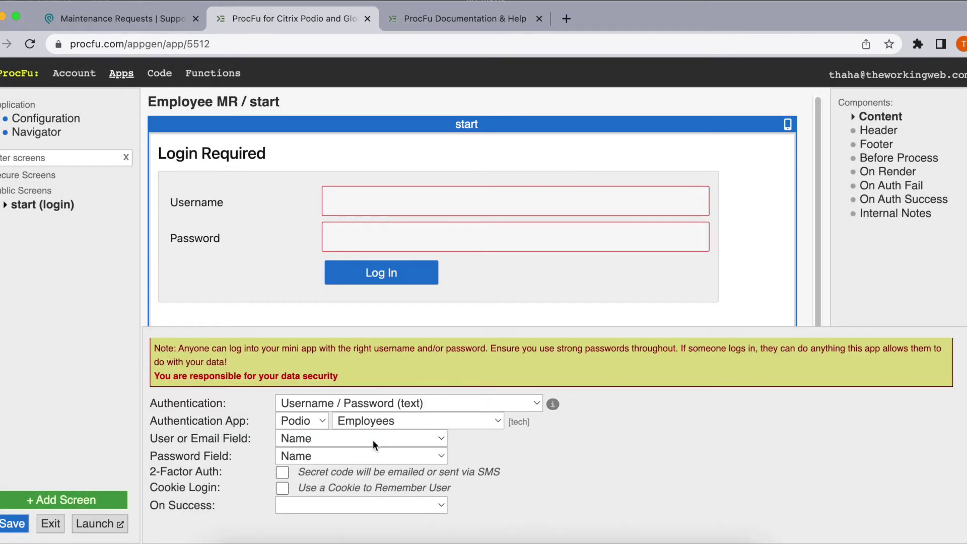
Map the username to Name and password to Password, then save the login screen
left_click(373, 440)
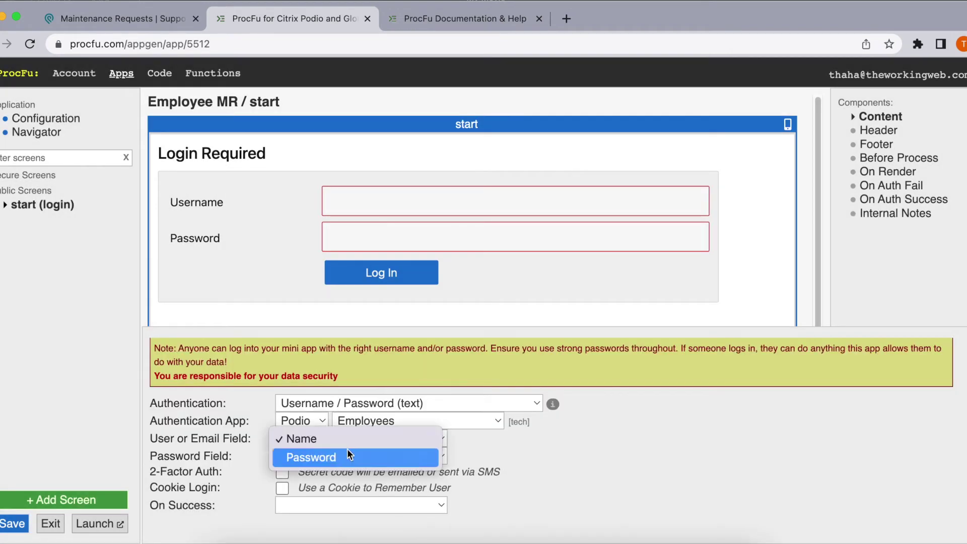
left_click(348, 442)
left_click(352, 455)
left_click(346, 476)
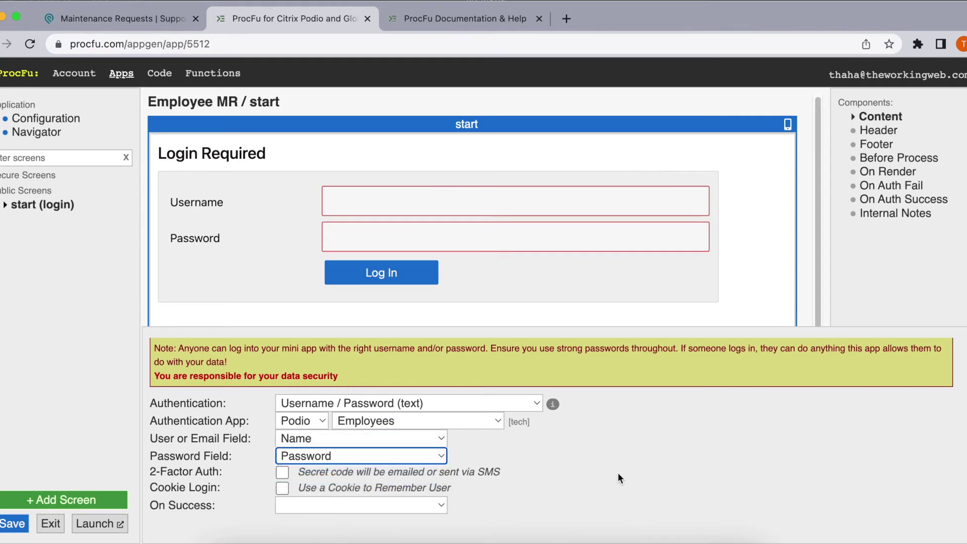
left_click(12, 524)
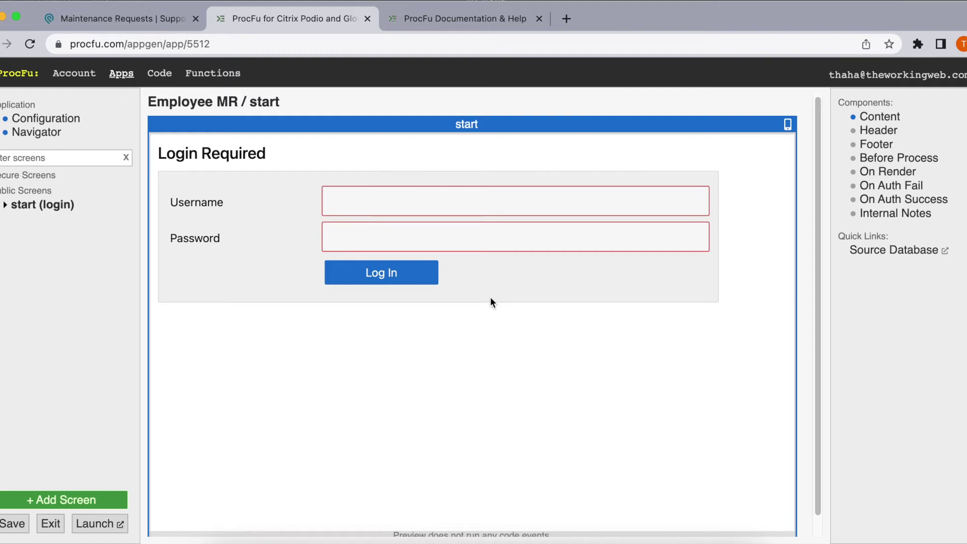
Add a Data Summary List screen named sup_list
left_click(56, 502)
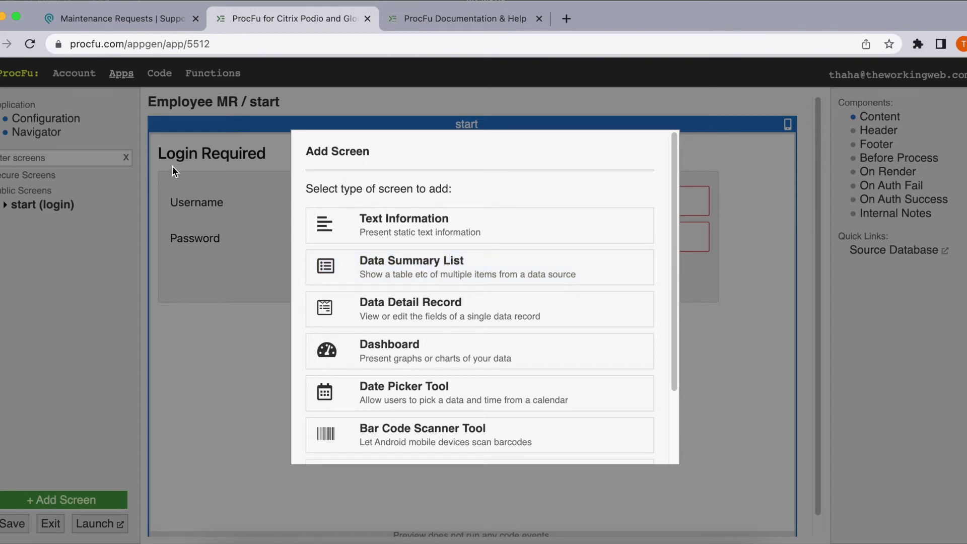
left_click(396, 271)
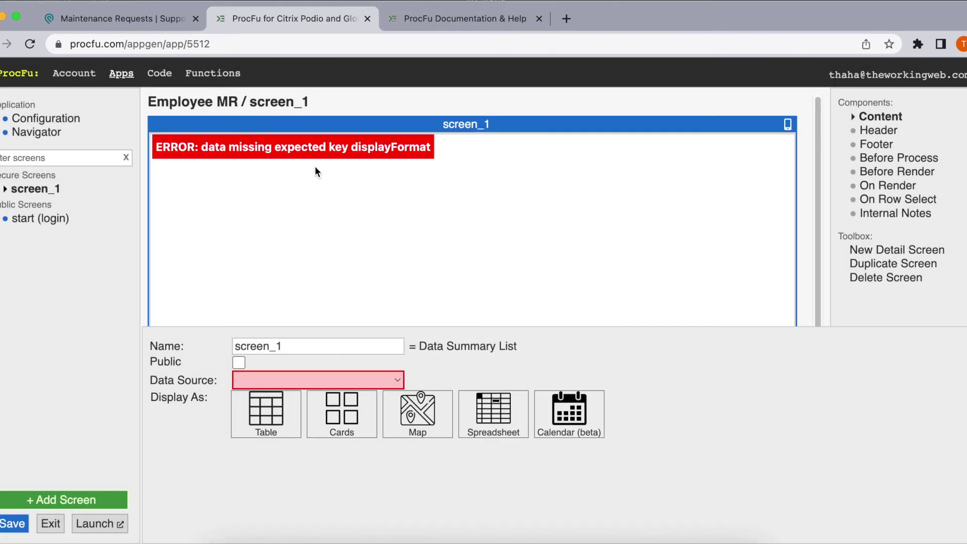
double_click(283, 347)
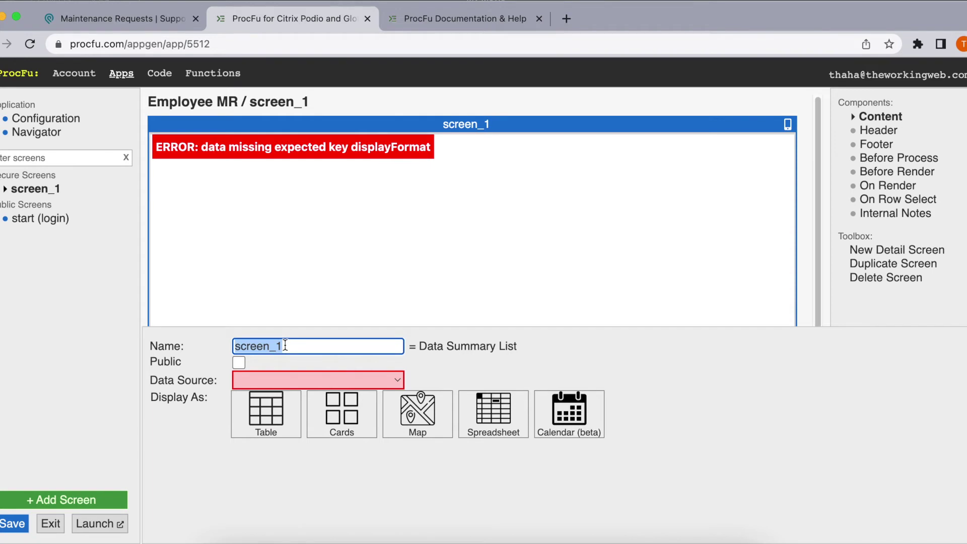
type("sup_list")
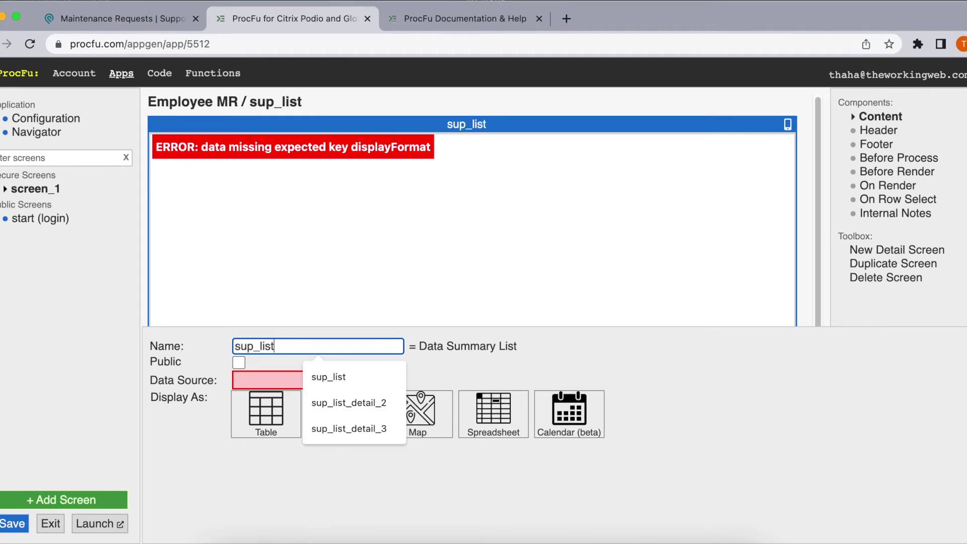
Source sup_list from Podio's Maintenance Requests app, showing All Items as a table
left_click(269, 380)
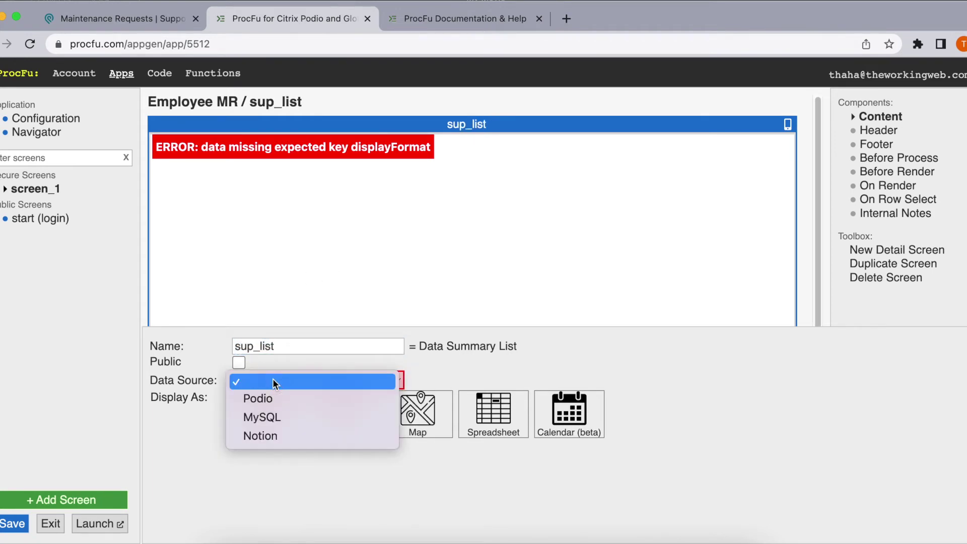
left_click(262, 395)
left_click(272, 399)
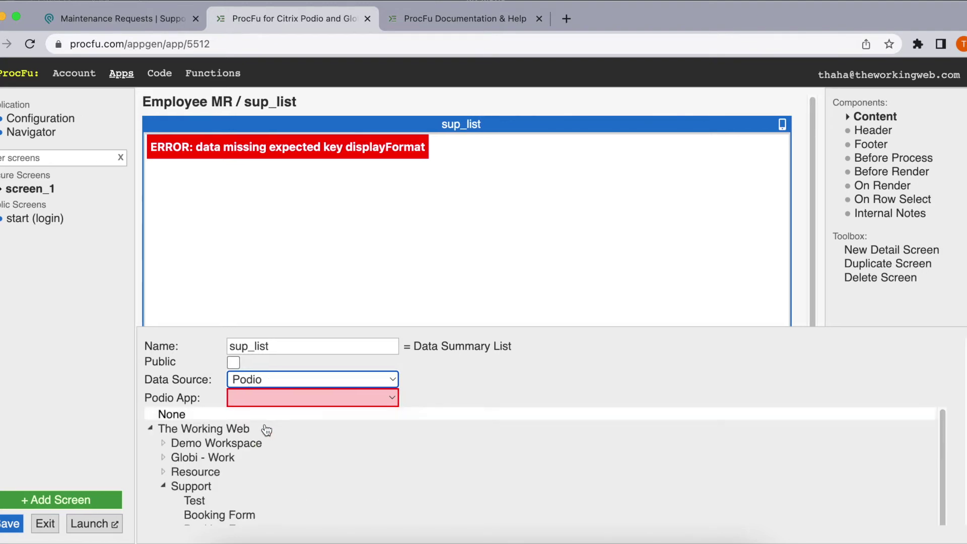
scroll(223, 481, "down", 2)
scroll(223, 481, "down", 4)
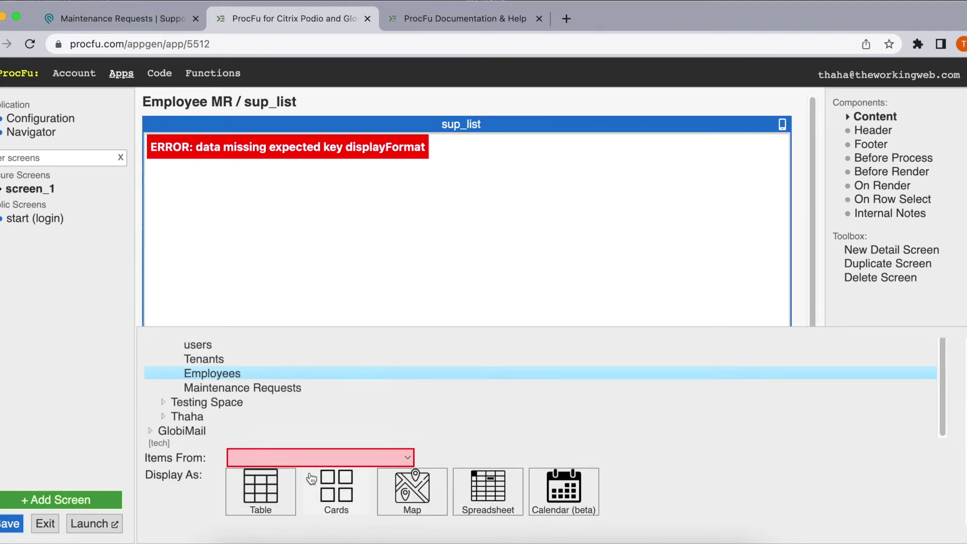
left_click(250, 386)
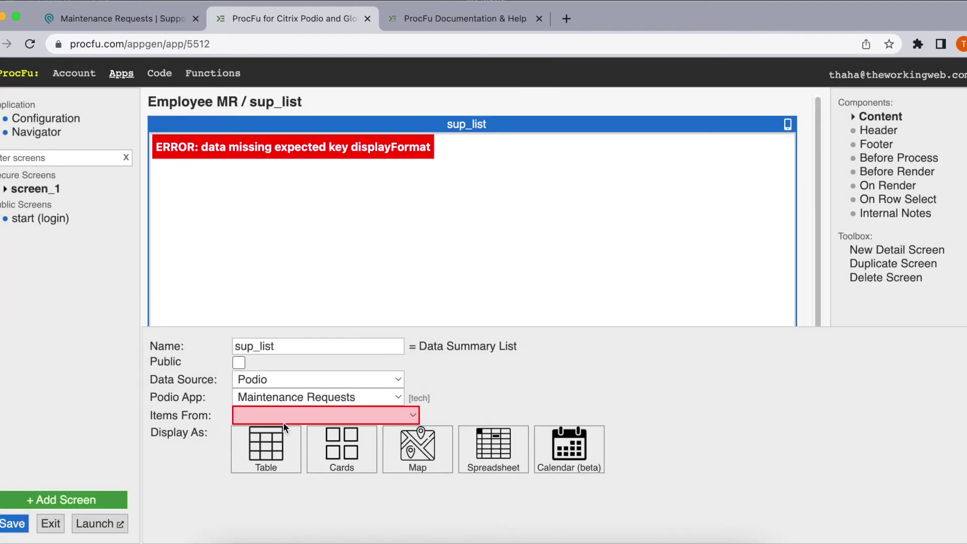
left_click(282, 416)
left_click(280, 436)
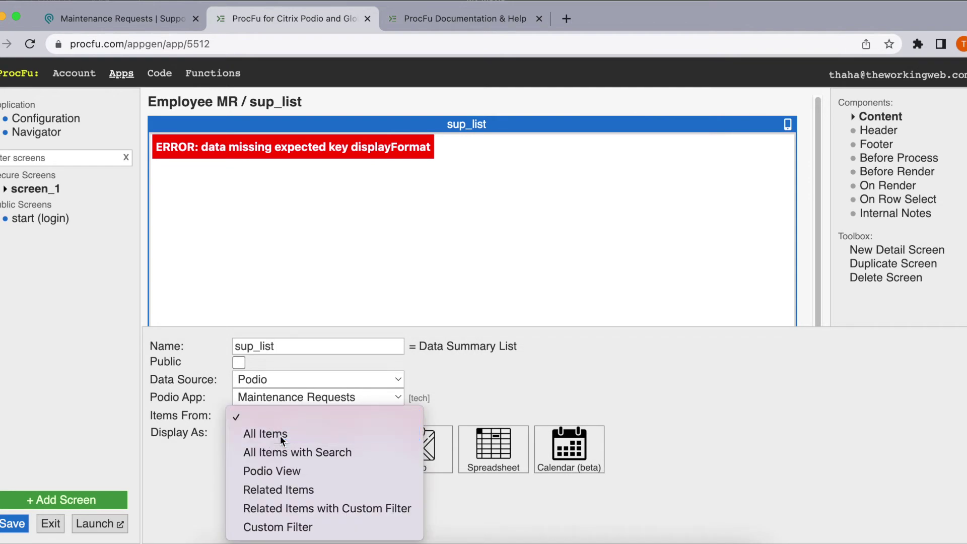
left_click(267, 475)
Show the Title, Status, Description, Tenant and Employee columns, then save sup_list
scroll(225, 375, "down", 5)
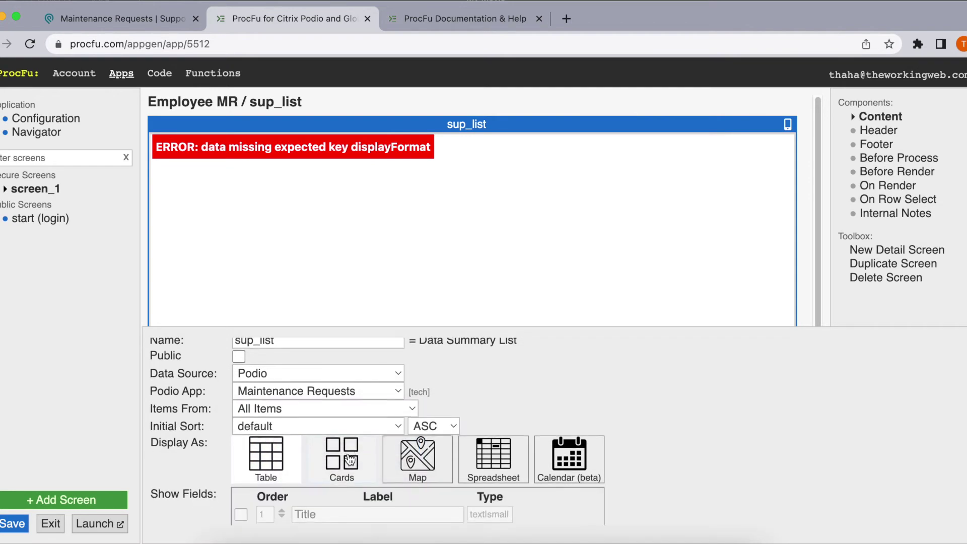
left_click(241, 358)
left_click(241, 377)
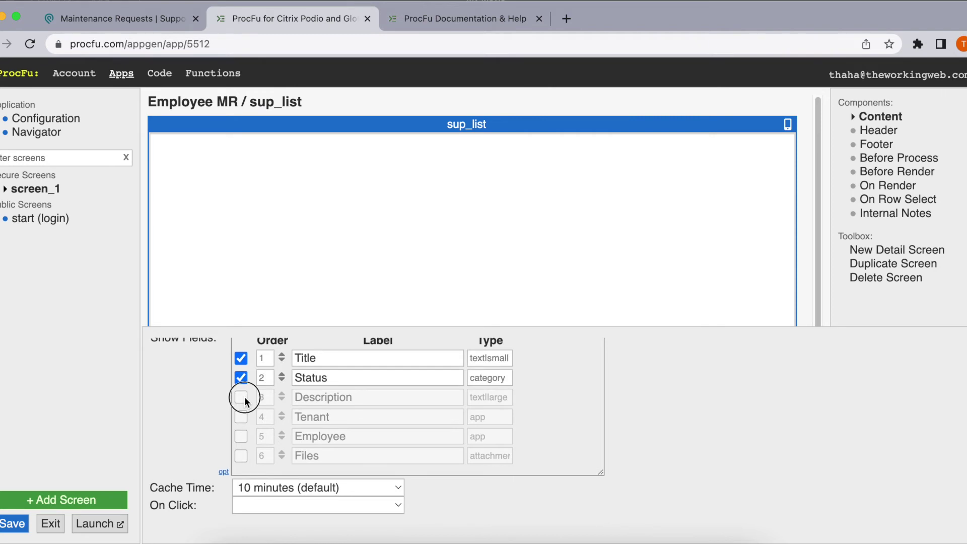
left_click(242, 397)
left_click(243, 416)
left_click(244, 436)
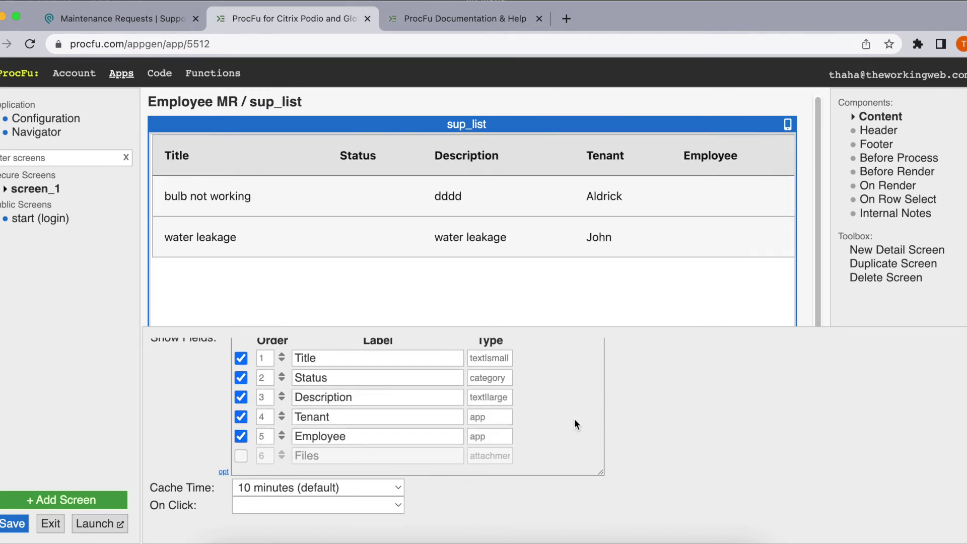
scroll(573, 419, "up", 3)
scroll(572, 420, "down", 1)
scroll(572, 422, "down", 3)
left_click(13, 526)
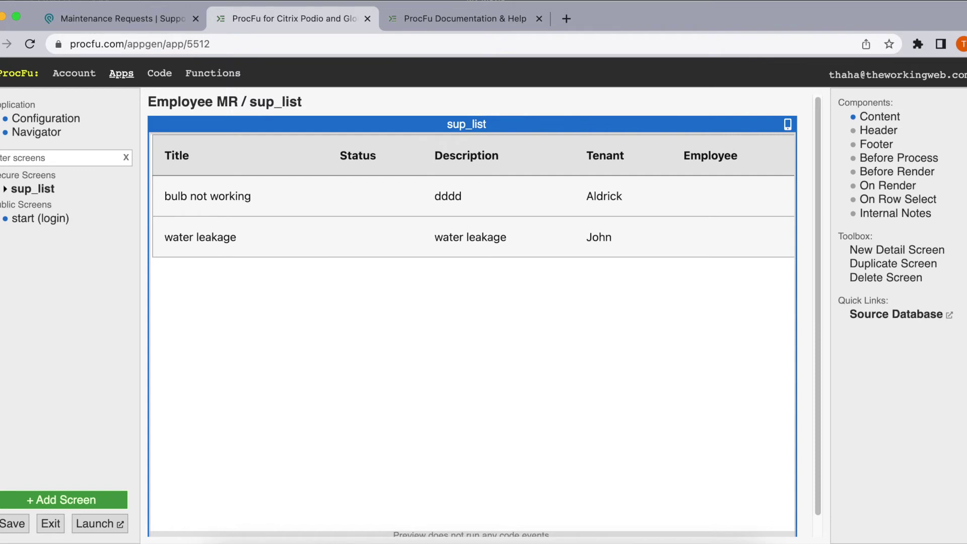
Create a detail screen named sup_list_edit set to edit-form record mode
left_click(900, 250)
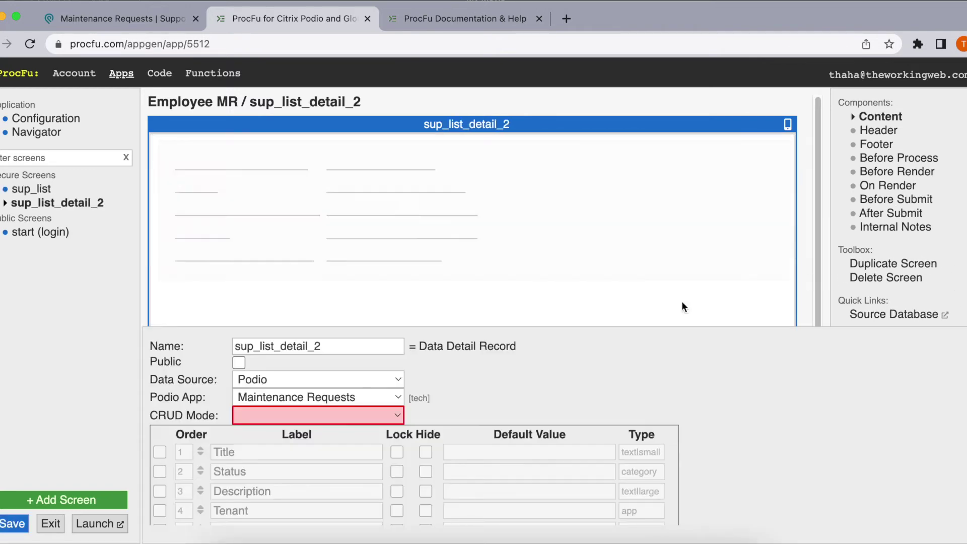
left_click_drag(274, 347, 393, 348)
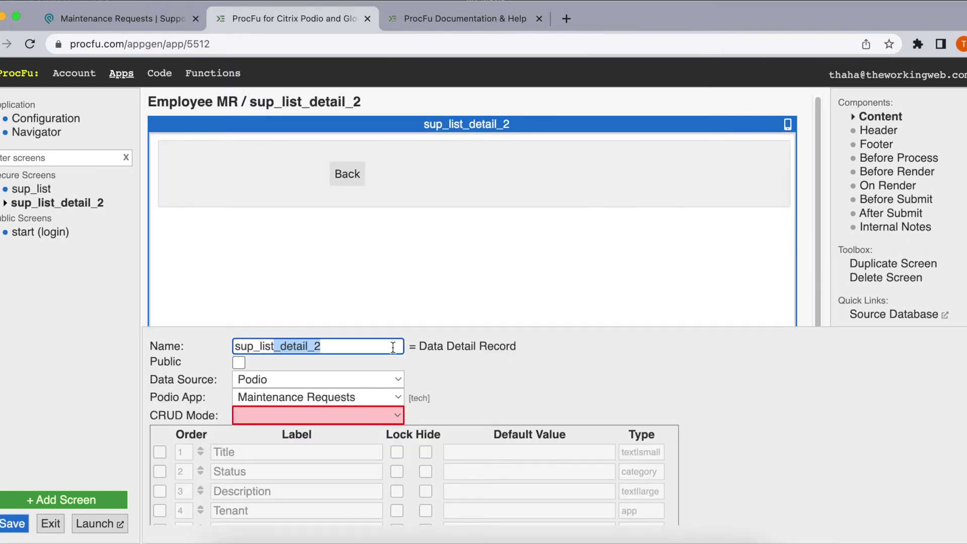
type("_edit")
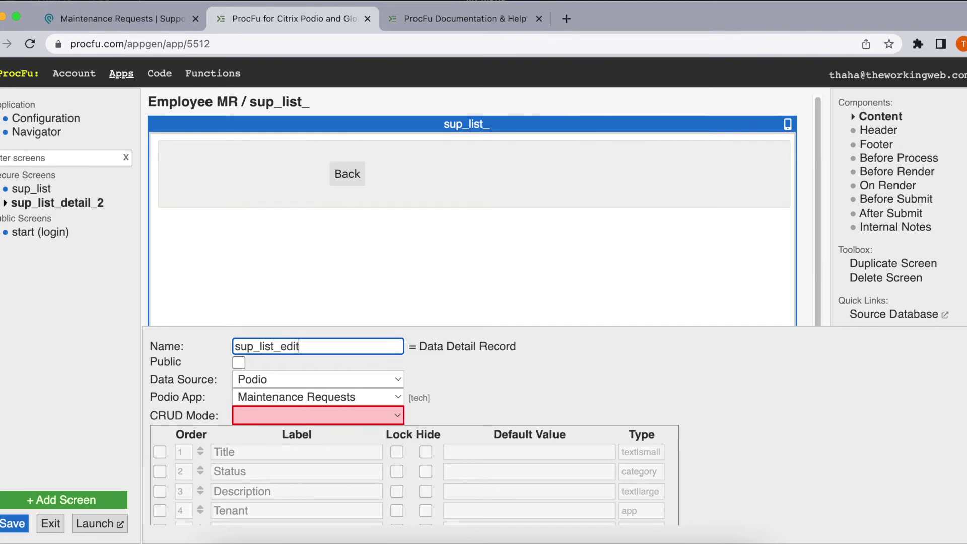
left_click(486, 384)
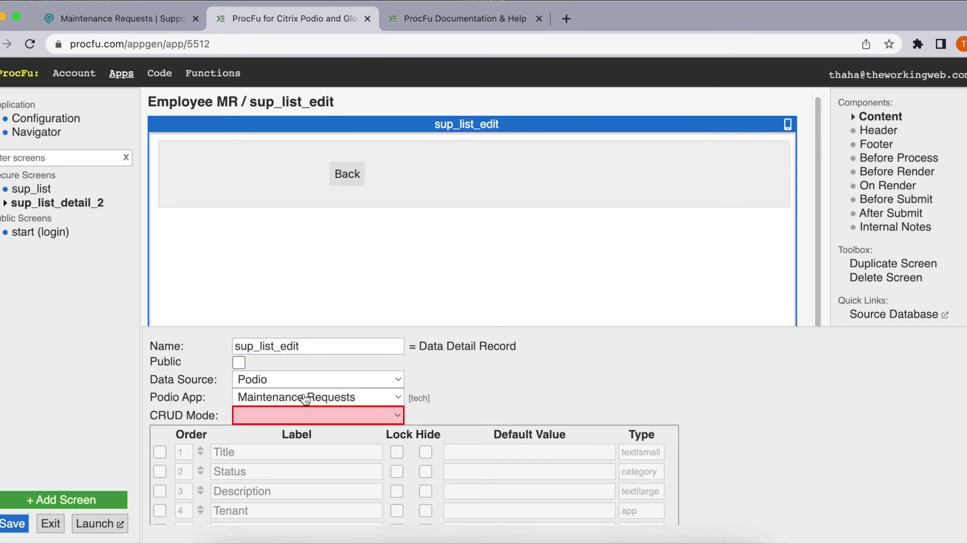
left_click(285, 413)
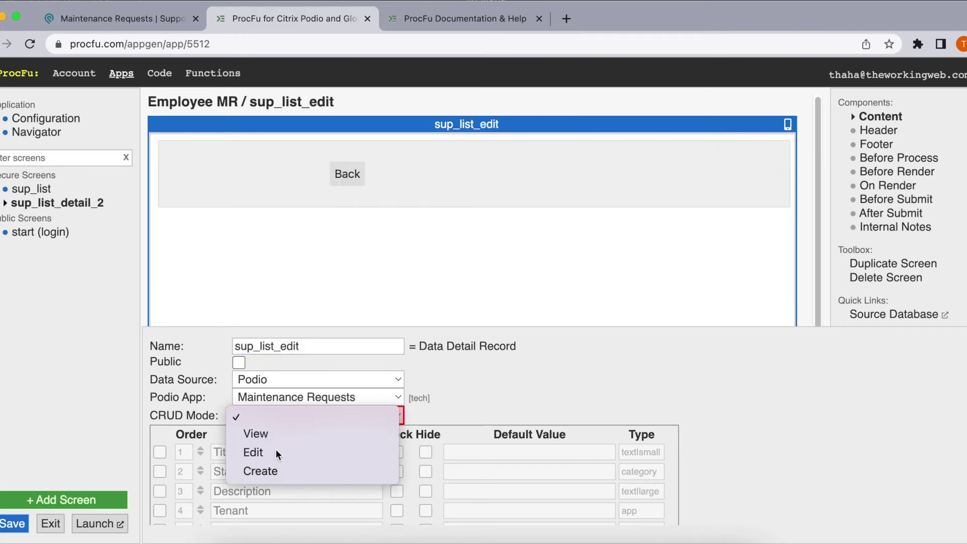
left_click(277, 449)
Include Title, Status, Description, Tenant and Employee fields, making Title, Description and Tenant read-only
scroll(524, 396, "down", 3)
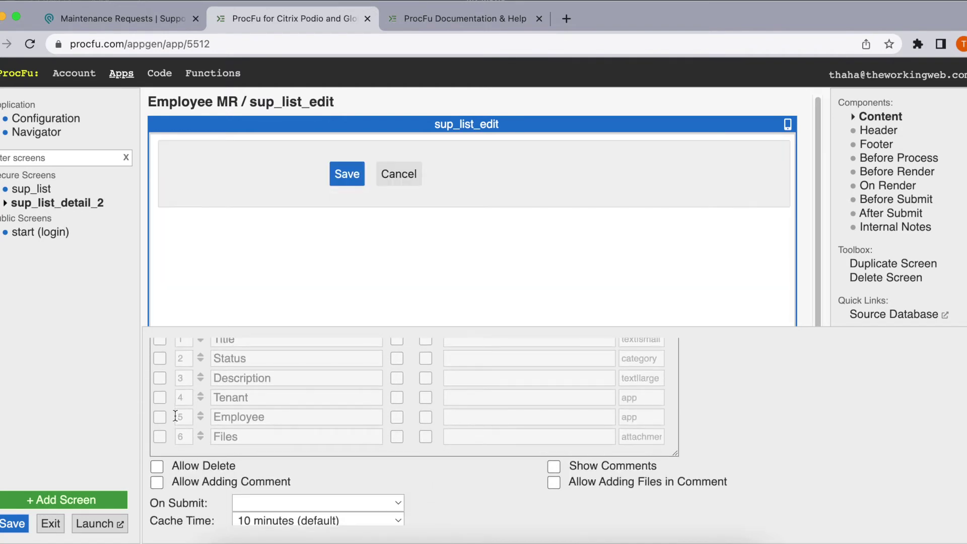
left_click(160, 366)
left_click(160, 385)
left_click(159, 405)
left_click(160, 425)
left_click(160, 444)
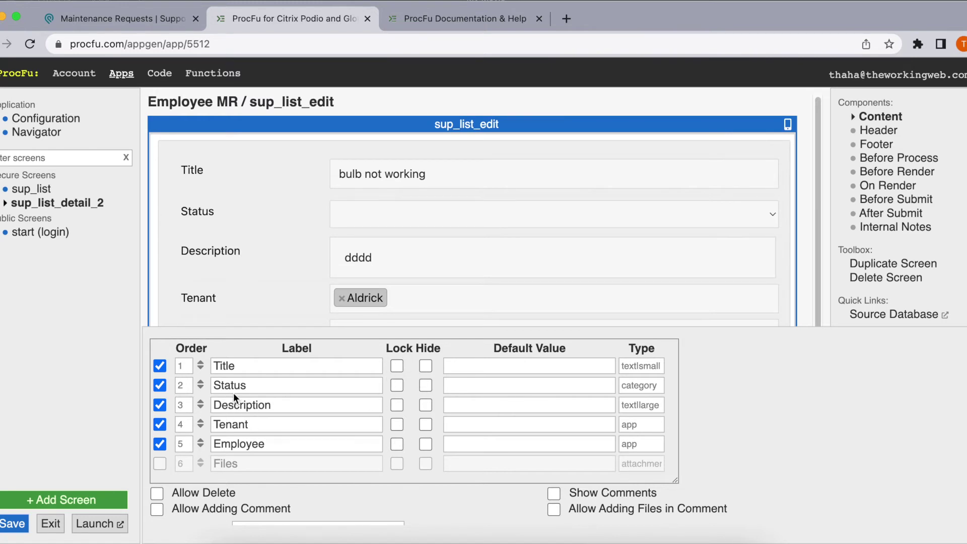
left_click(397, 367)
left_click(397, 406)
left_click(397, 426)
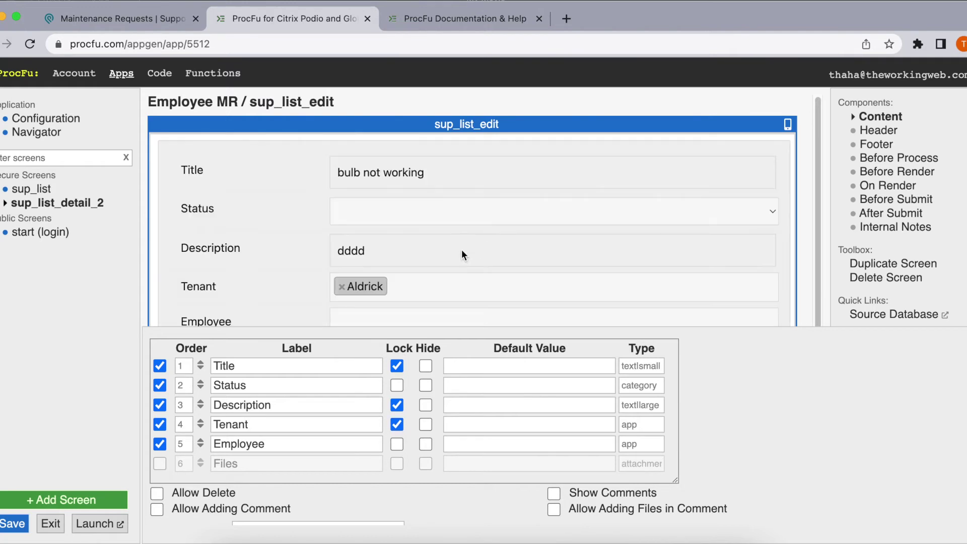
Return to sup_list after submitting, save sup_list_edit, and reopen sup_list
scroll(435, 266, "down", 1)
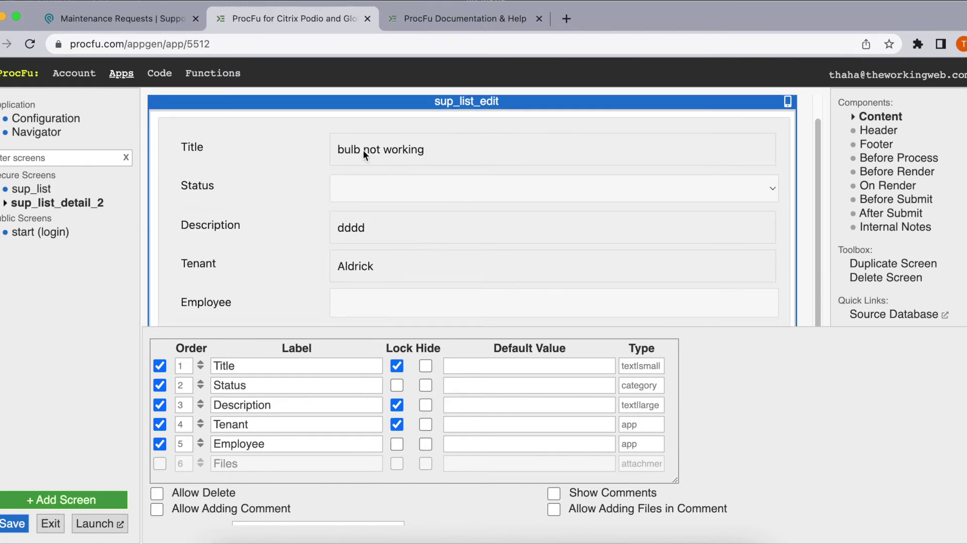
scroll(337, 461, "down", 2)
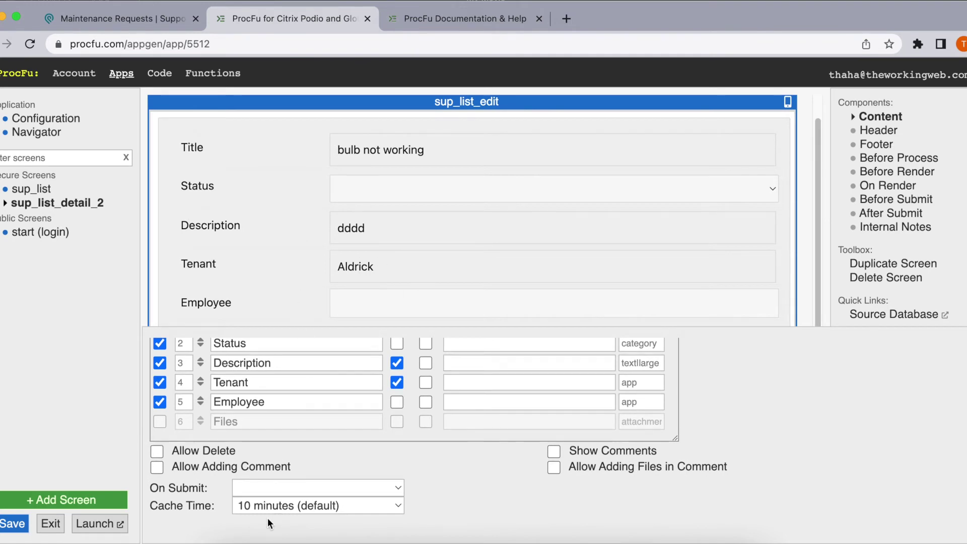
left_click(272, 491)
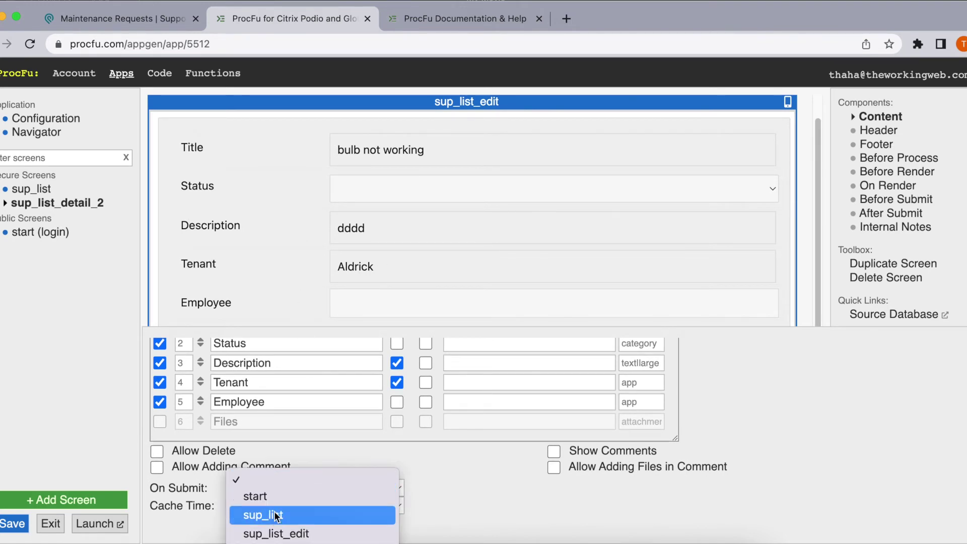
left_click(274, 515)
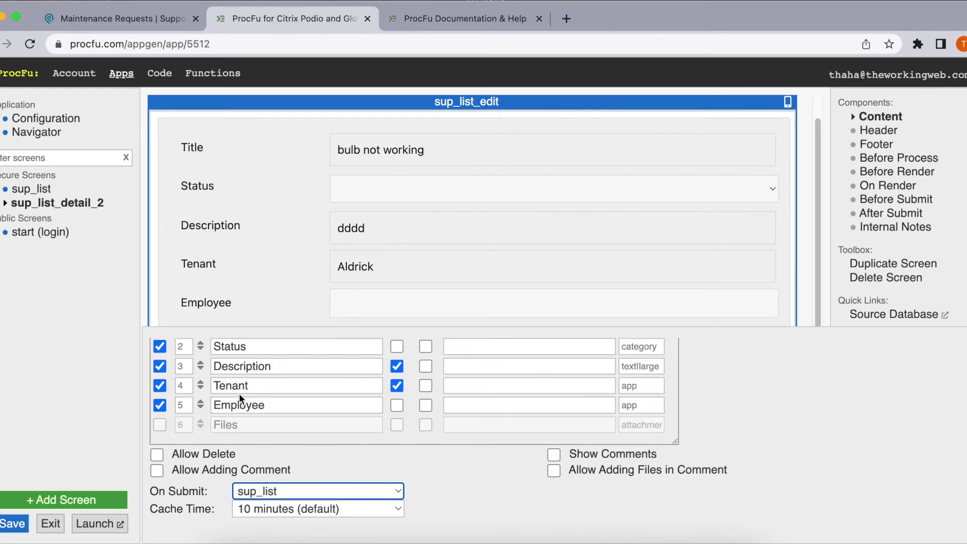
scroll(239, 395, "up", 5)
left_click(11, 524)
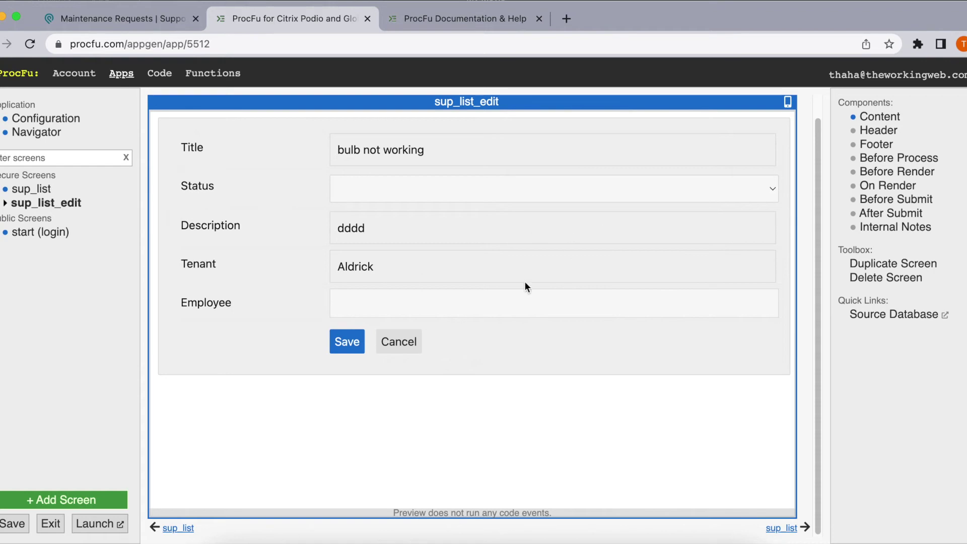
left_click(44, 190)
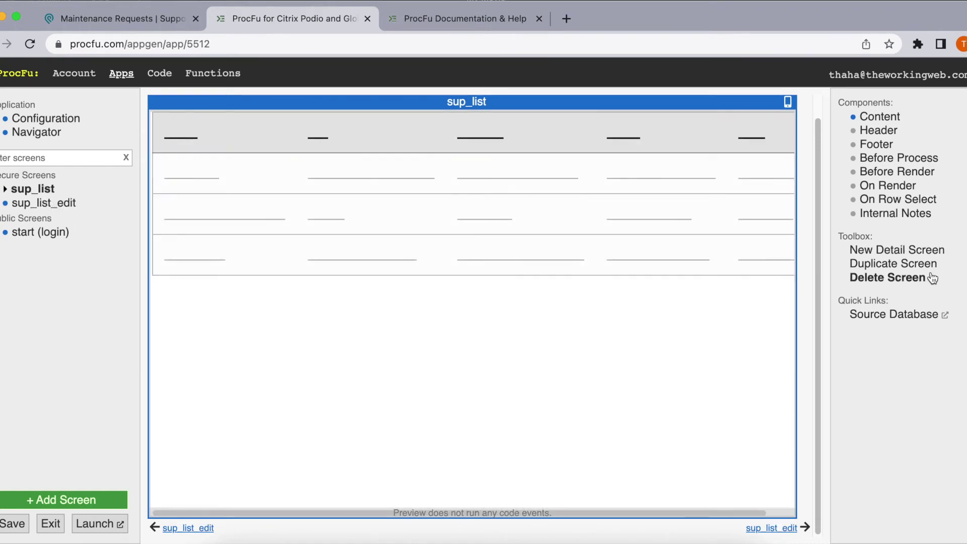
Duplicate sup_list and rename the copy tech_list
left_click(925, 271)
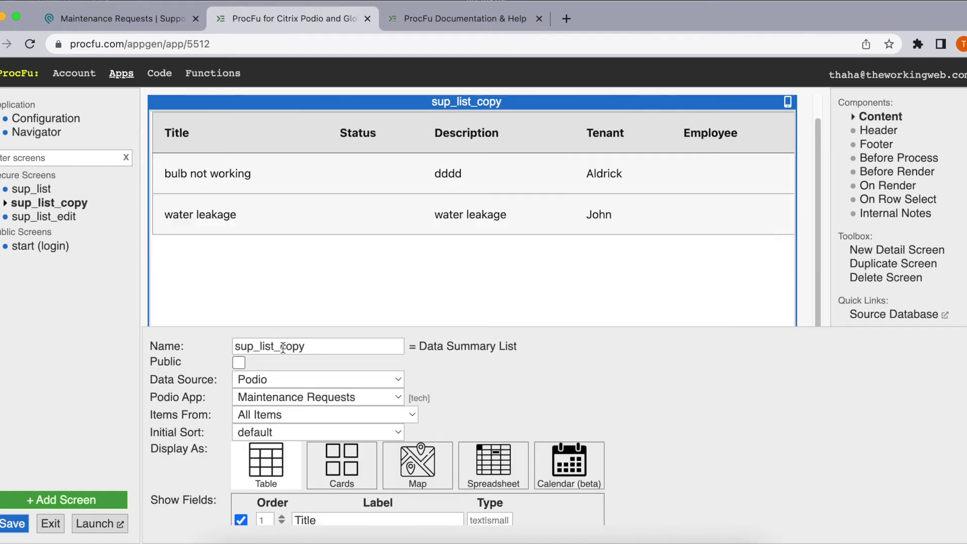
double_click(259, 348)
type("te")
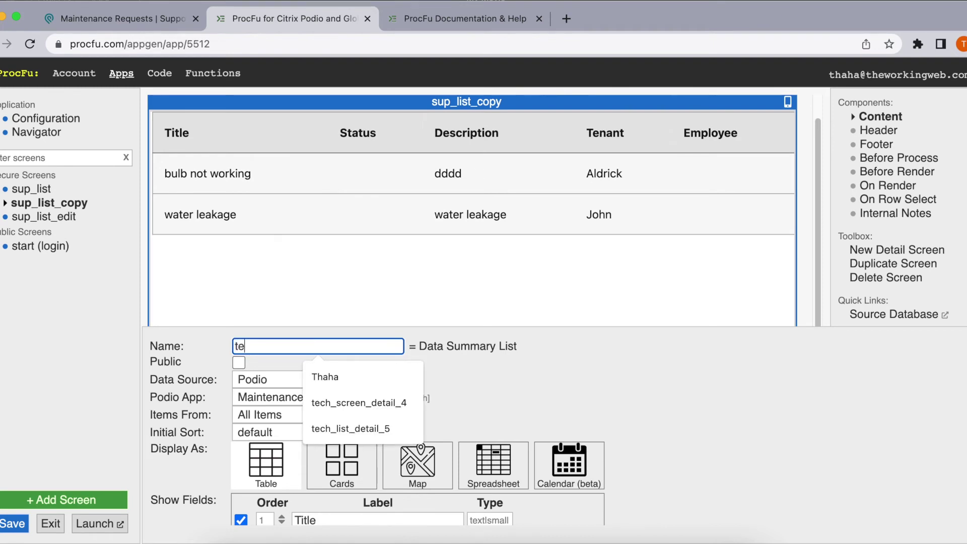
type("ch-list")
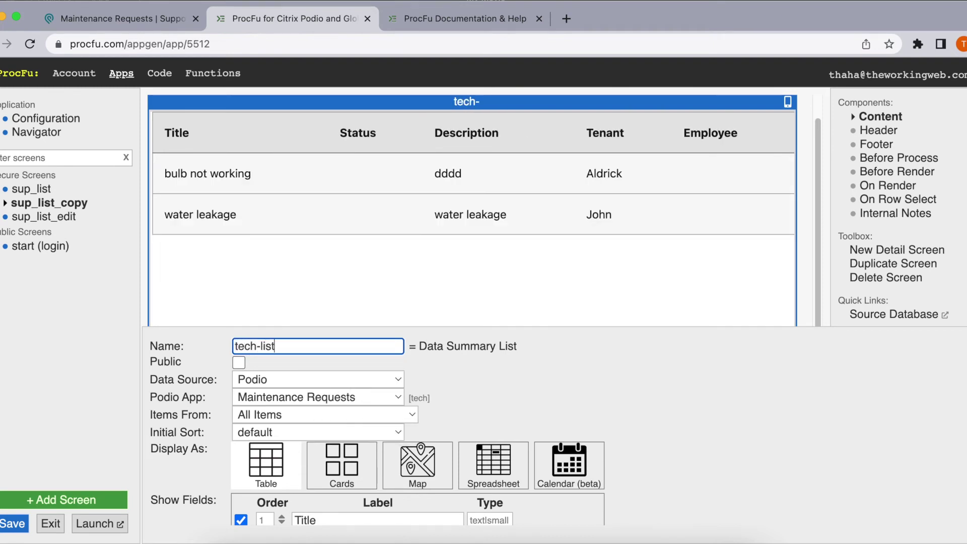
left_click(257, 346)
key("shift+Right")
type("_")
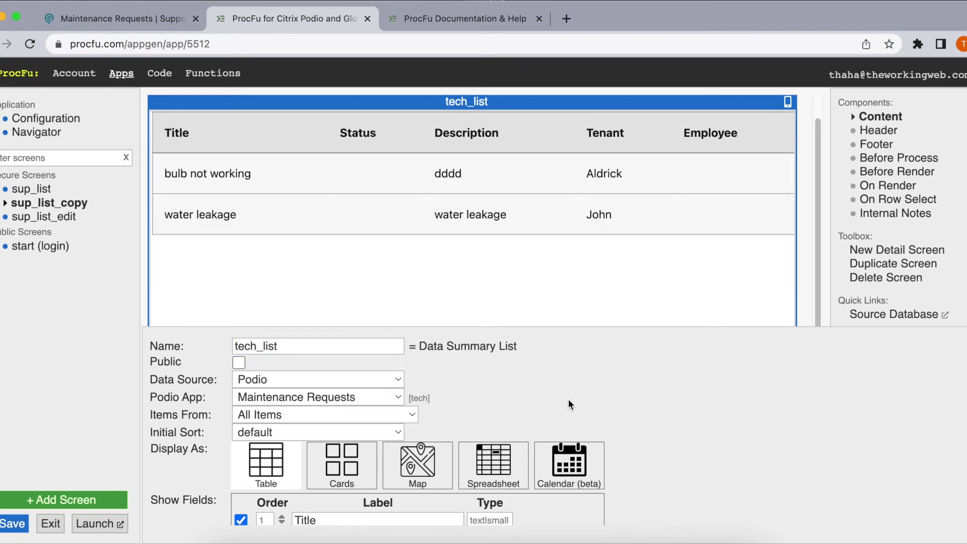
scroll(563, 401, "down", 3)
scroll(407, 415, "up", 1)
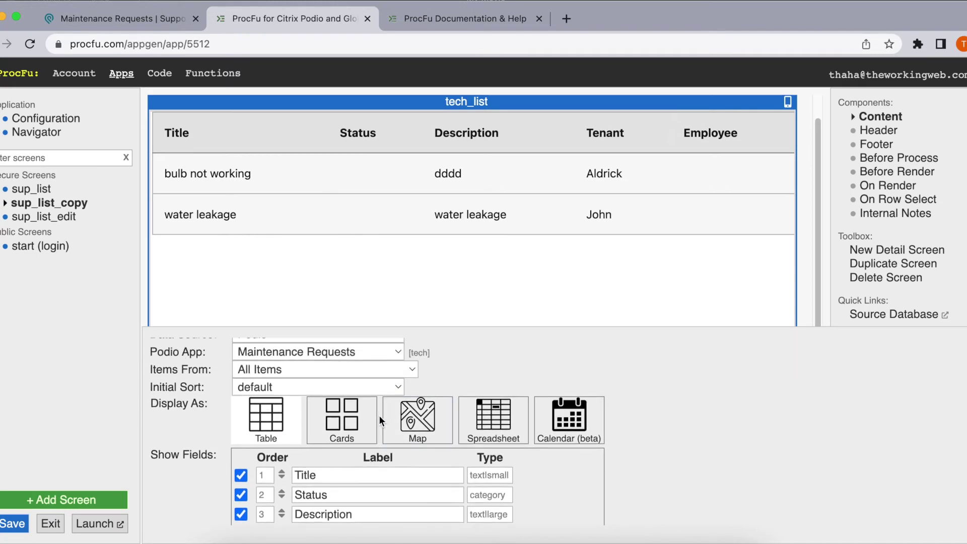
Make tech_list show Related Items through the Employees app via the Employee field
left_click(270, 370)
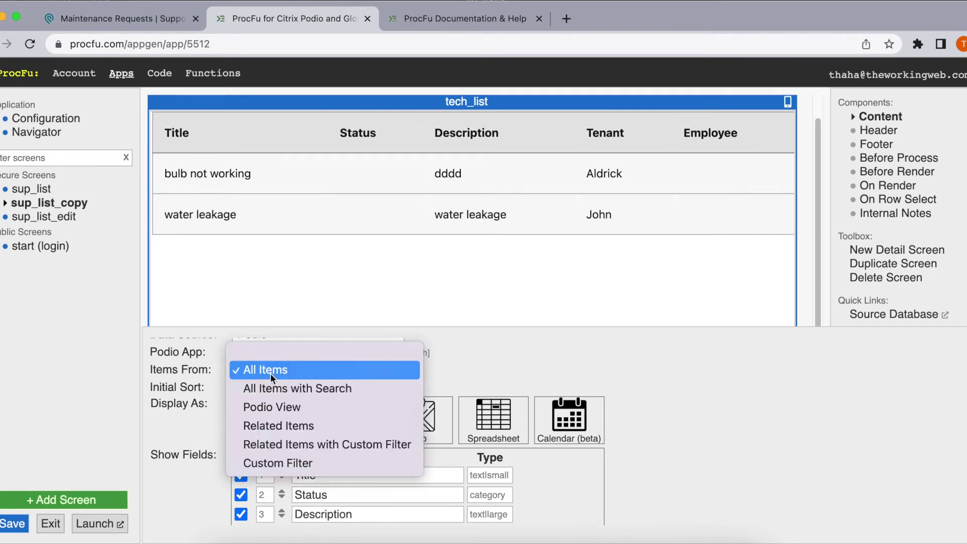
left_click(281, 426)
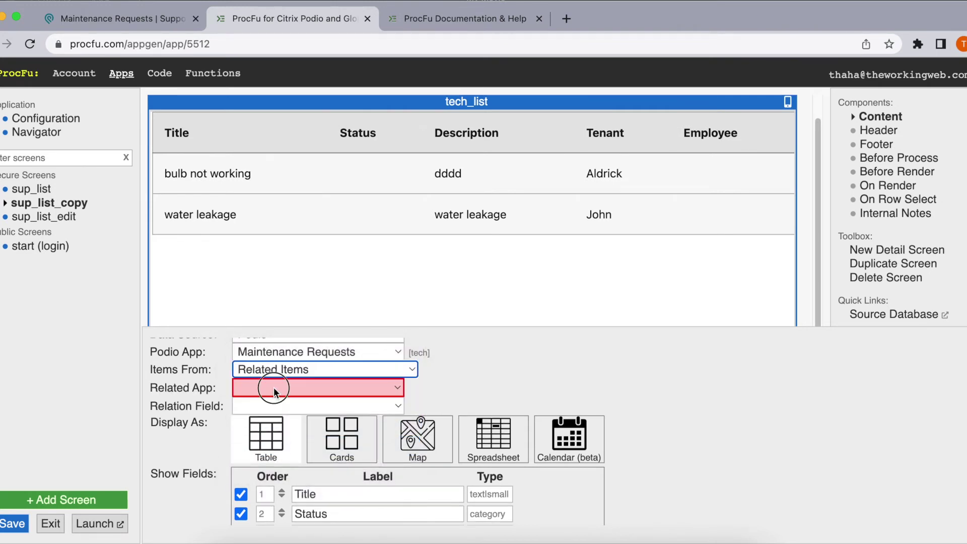
left_click(274, 388)
left_click(279, 408)
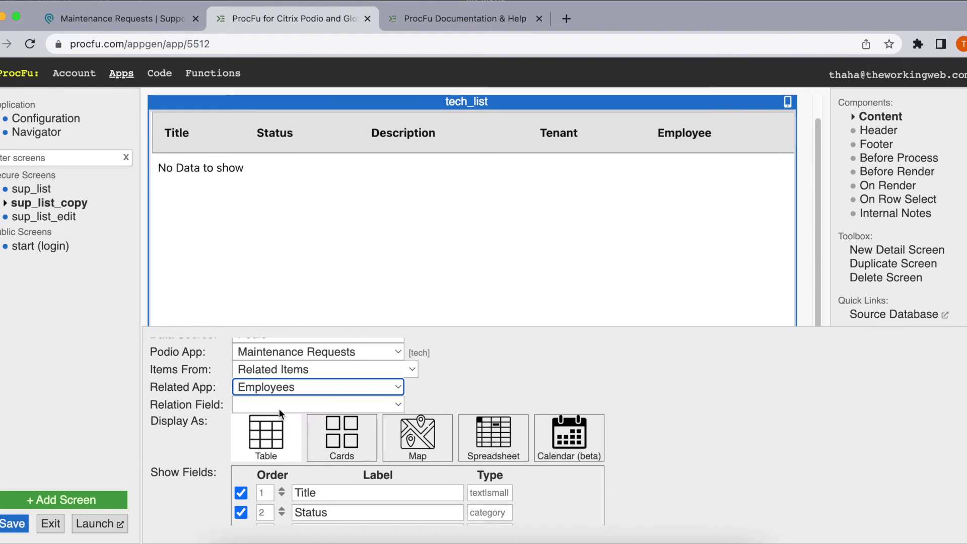
left_click(279, 407)
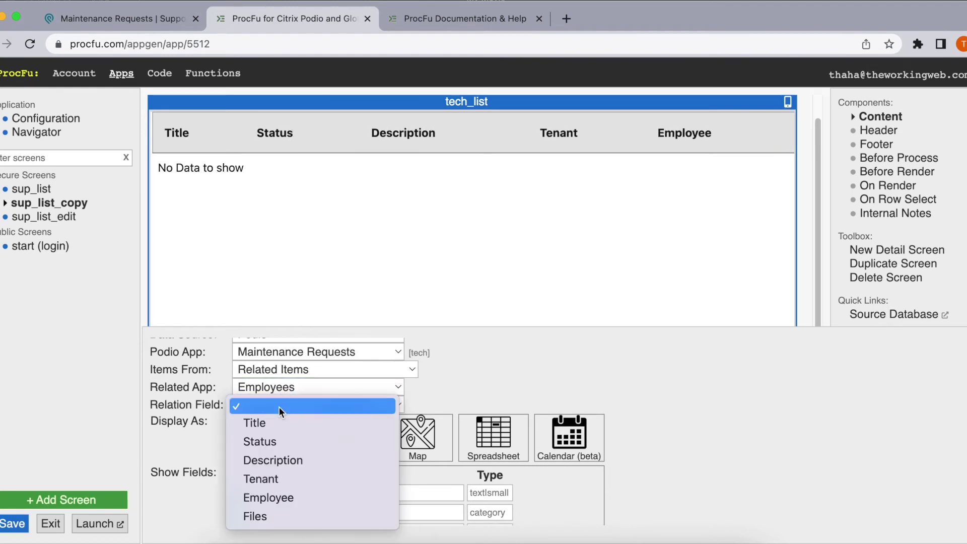
left_click(268, 498)
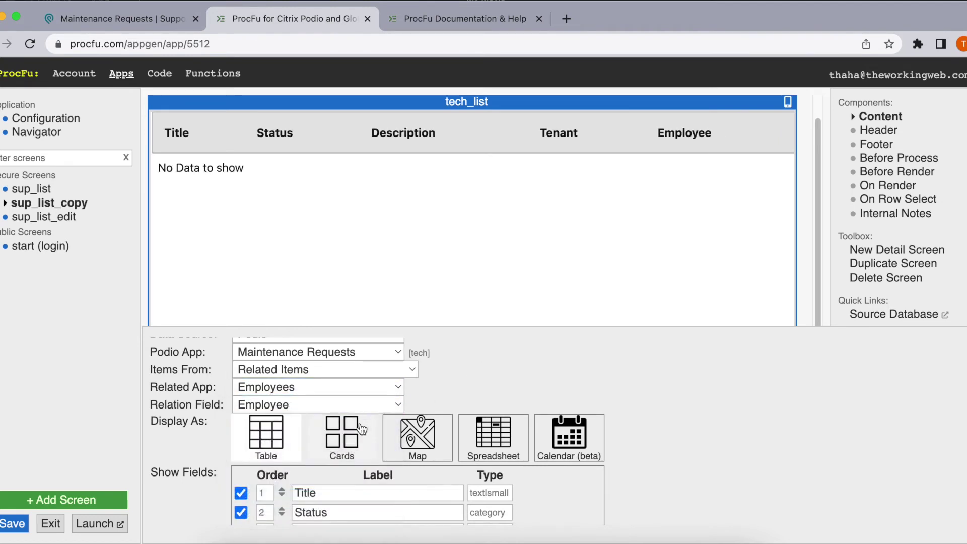
Hide the Employee column and save tech_list
scroll(320, 467, "down", 5)
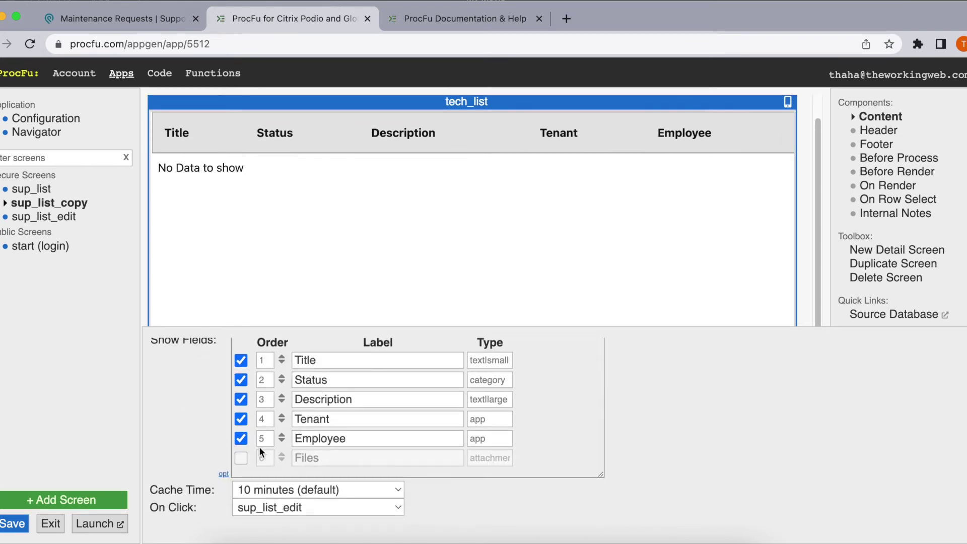
left_click(240, 438)
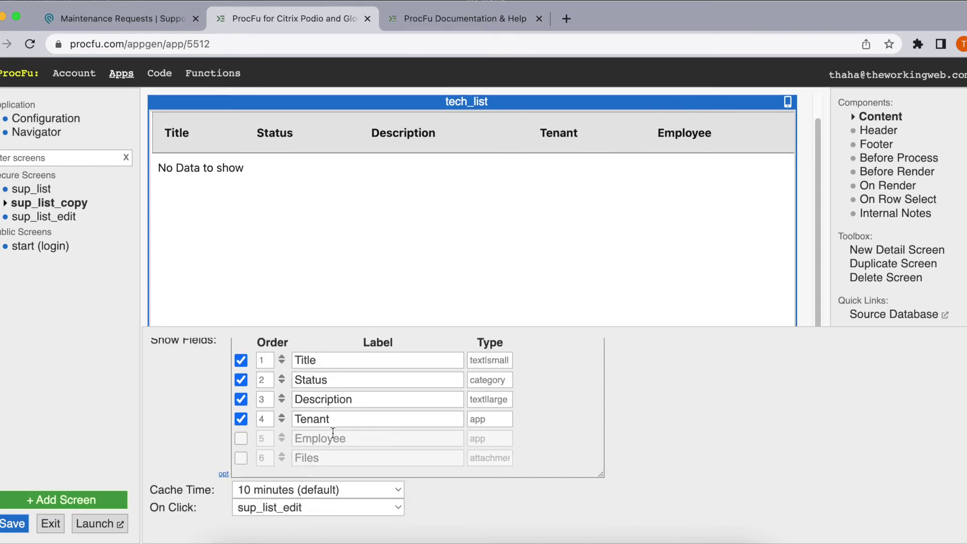
scroll(339, 427, "up", 3)
scroll(332, 448, "down", 1)
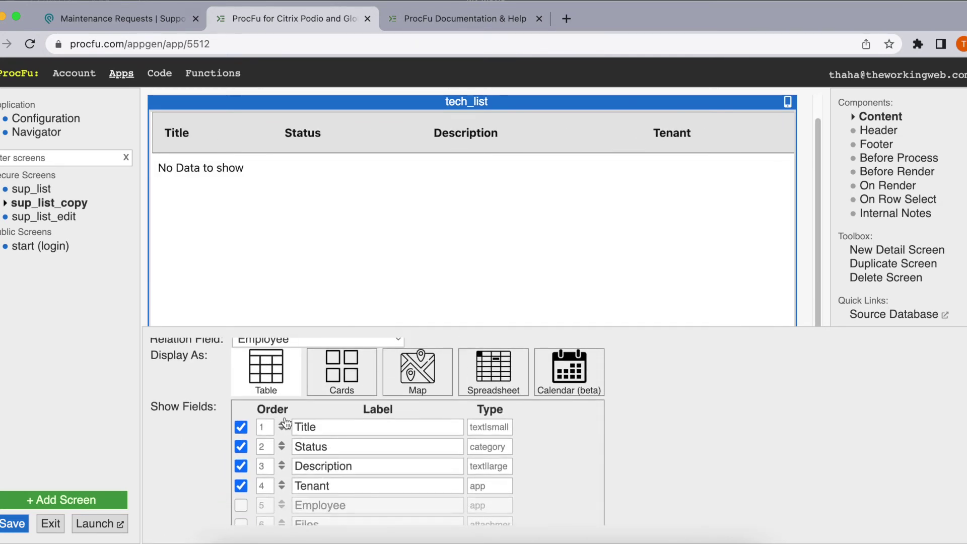
scroll(341, 413, "down", 4)
scroll(321, 467, "up", 10)
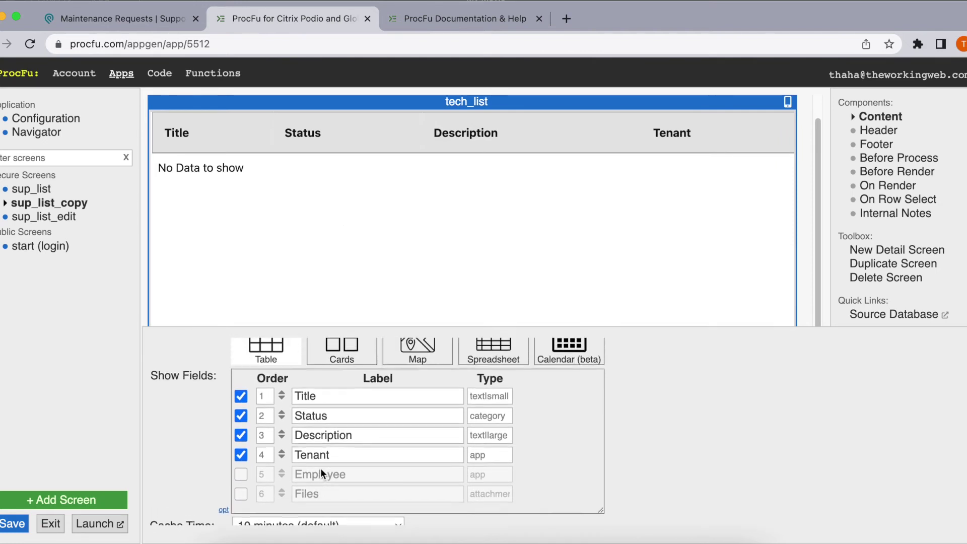
scroll(321, 468, "down", 10)
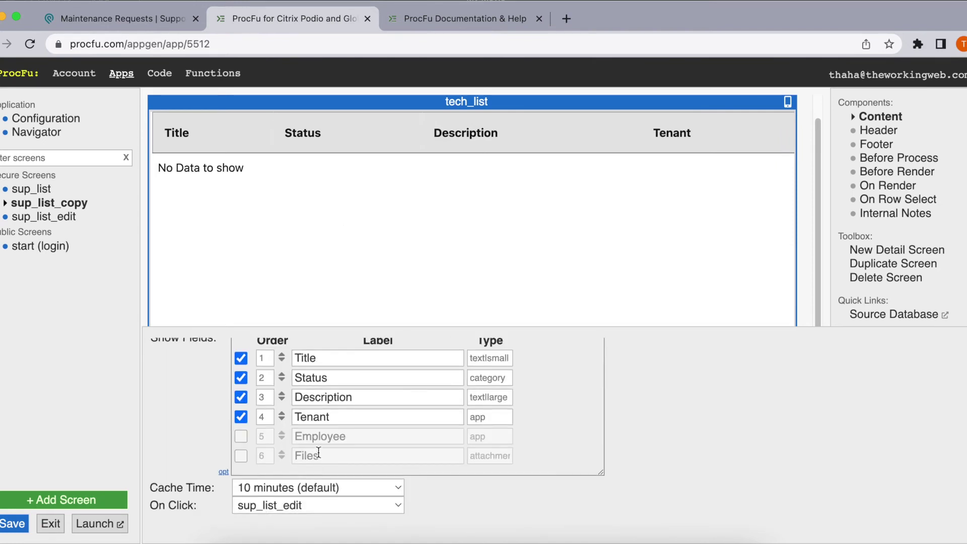
scroll(342, 373, "up", 10)
left_click(13, 523)
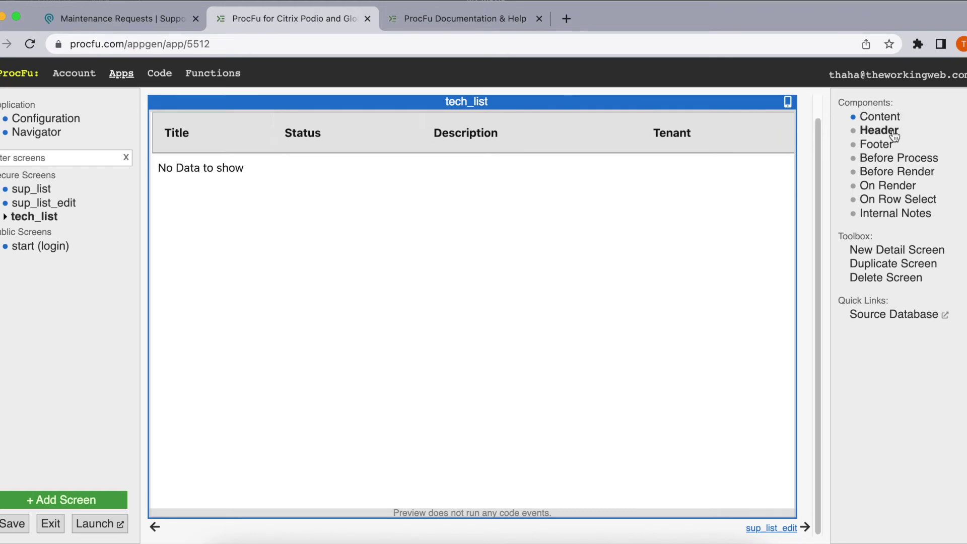
Create a new detail screen named tech_list_edit with CRUD Mode set to Edit
left_click(897, 252)
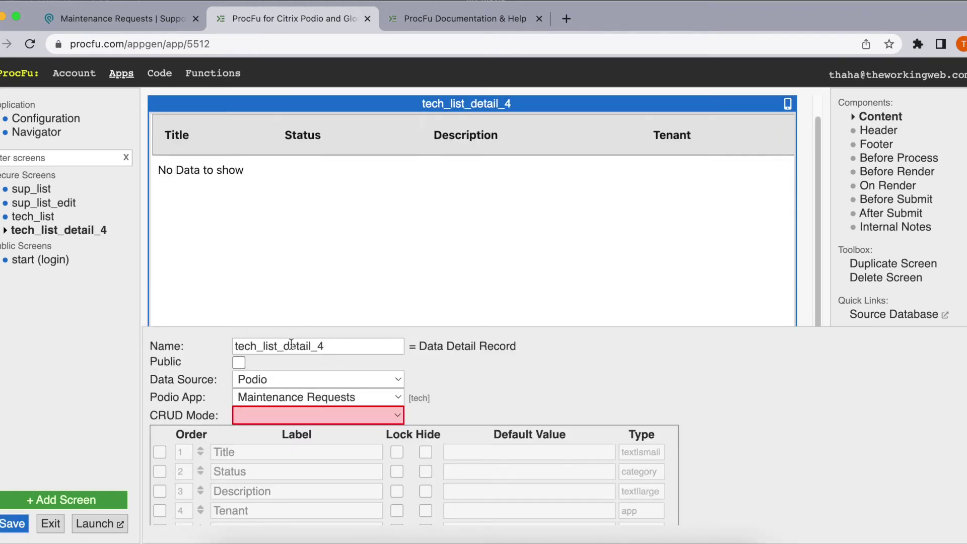
left_click_drag(284, 346, 390, 353)
type("edit")
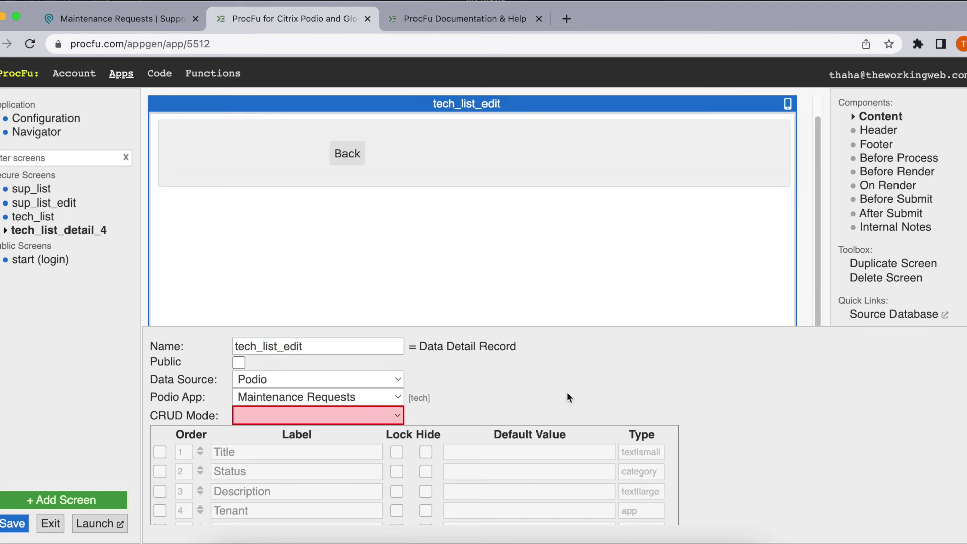
scroll(485, 376, "down", 2)
left_click(336, 368)
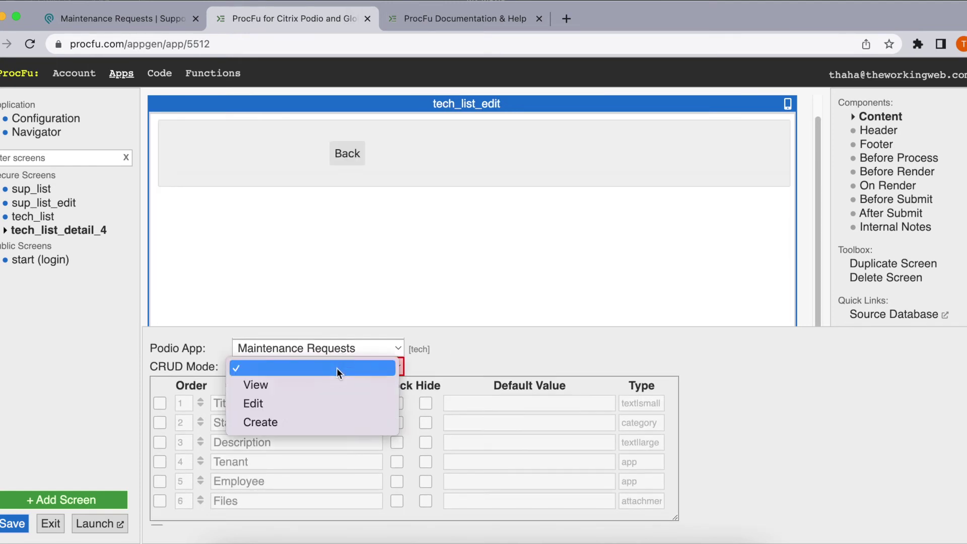
left_click(277, 405)
Include the Title, Status, Description, Tenant and Employee fields in the form
left_click(160, 418)
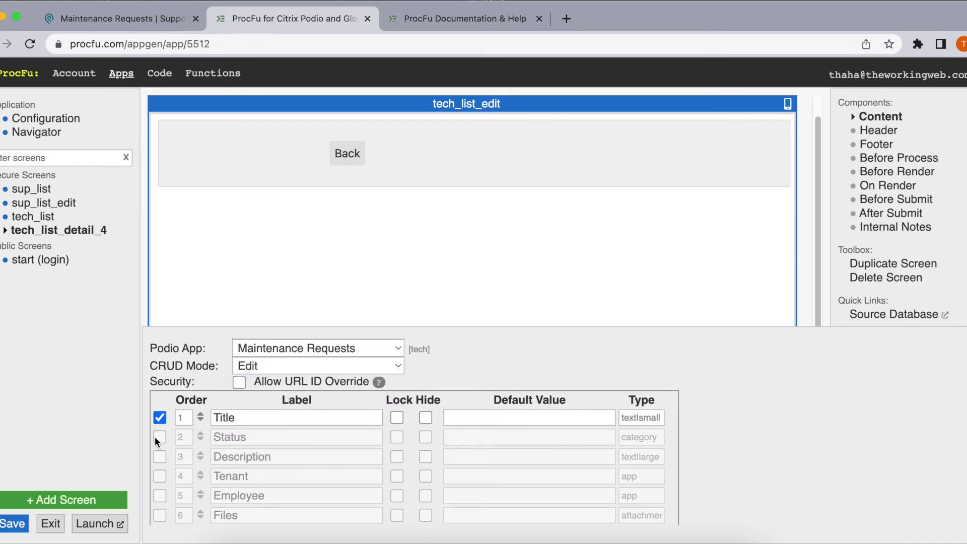
left_click(160, 437)
left_click(160, 457)
left_click(159, 476)
left_click(160, 496)
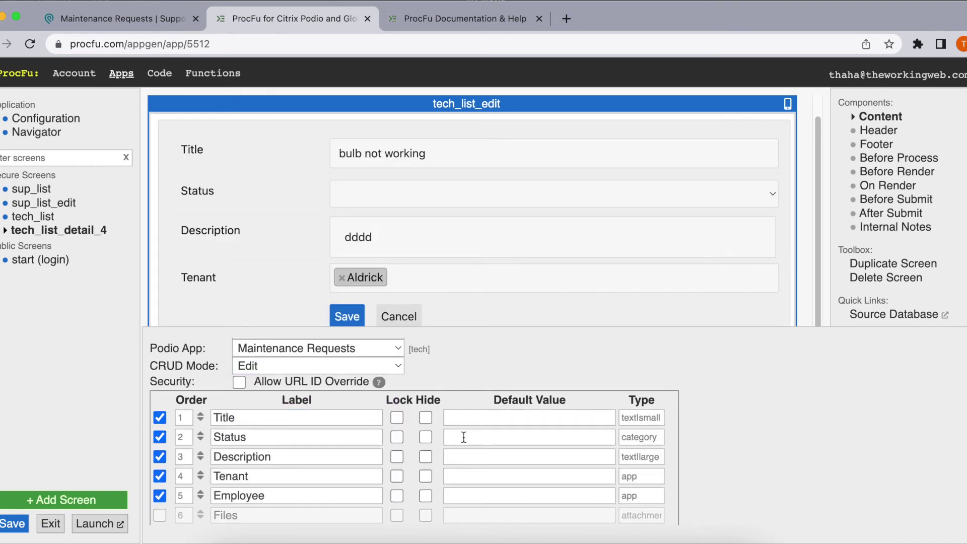
Lock Title, Description and Tenant, keep Status editable, and drop the Employee field
left_click(397, 417)
left_click(398, 437)
left_click(397, 477)
left_click(398, 497)
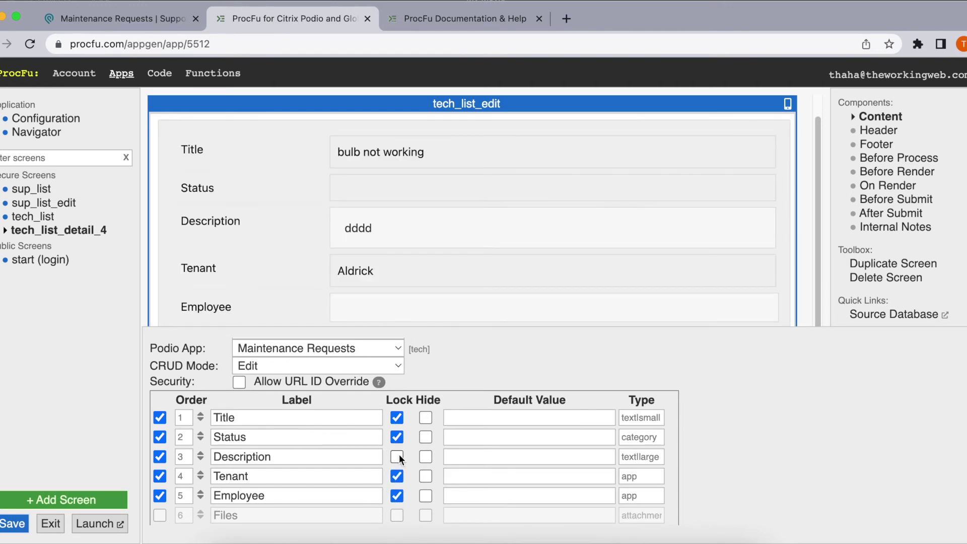
left_click(397, 494)
left_click(397, 437)
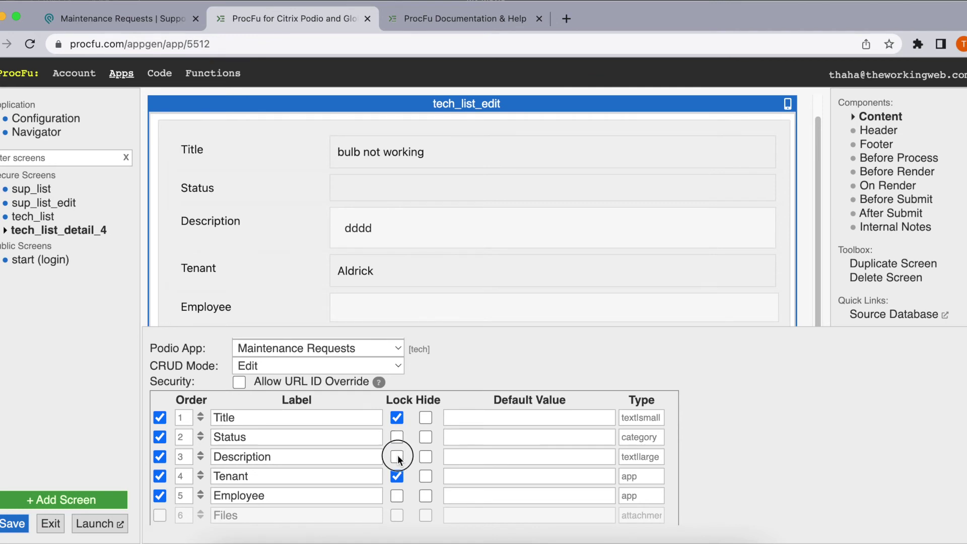
left_click(397, 456)
left_click(159, 496)
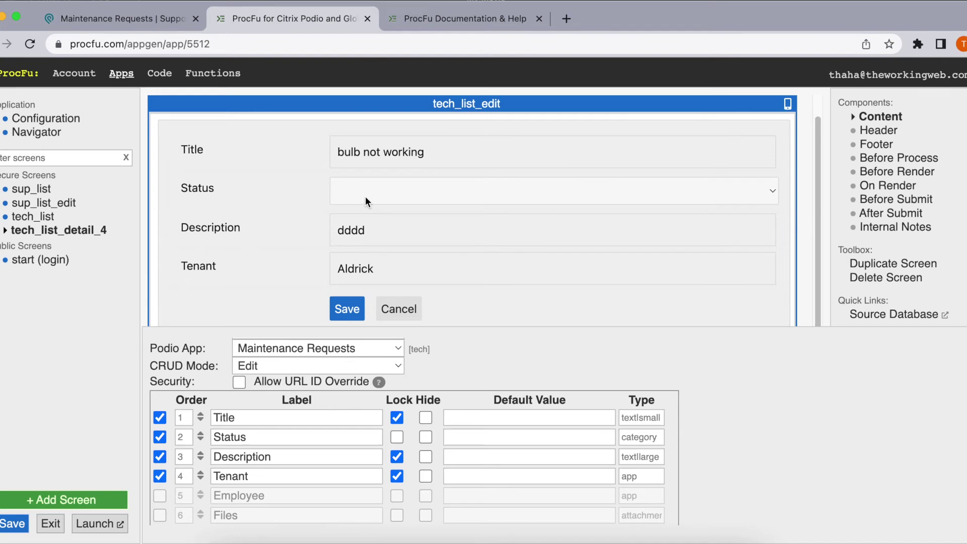
Set On Submit to return to tech_list and save the screen
scroll(324, 484, "down", 3)
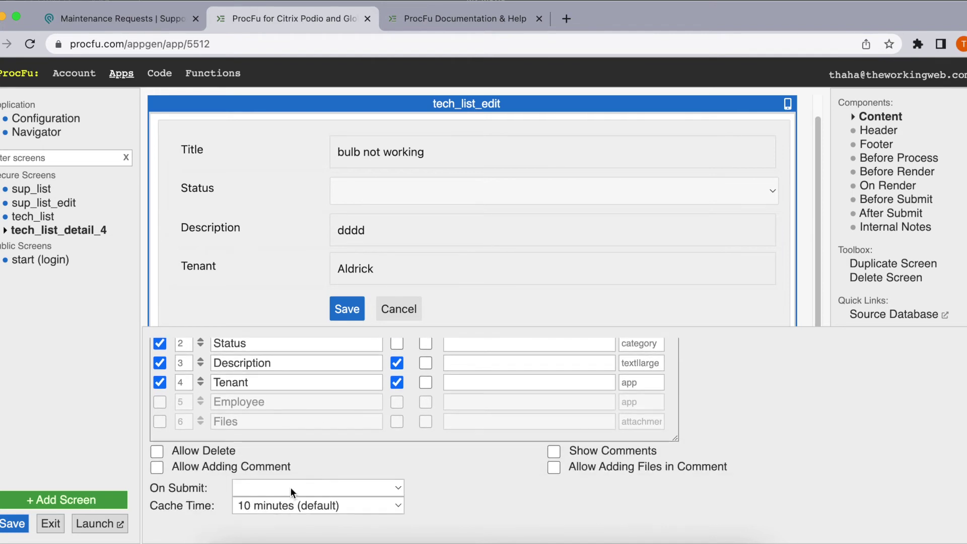
left_click(291, 488)
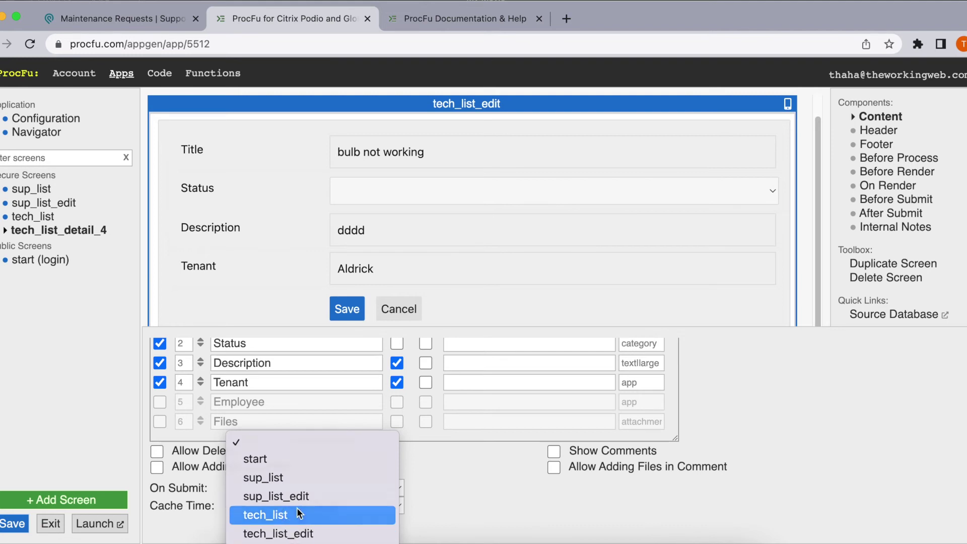
left_click(298, 515)
left_click(15, 525)
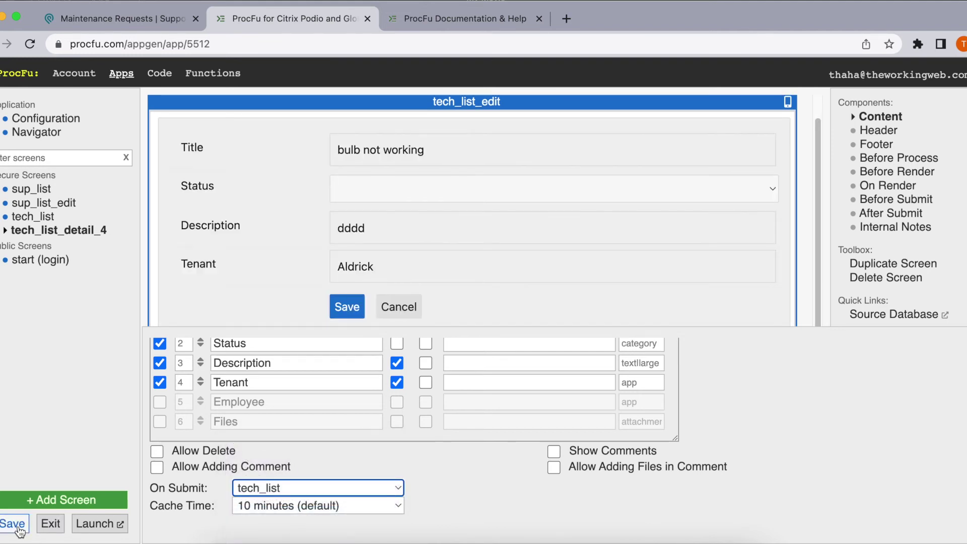